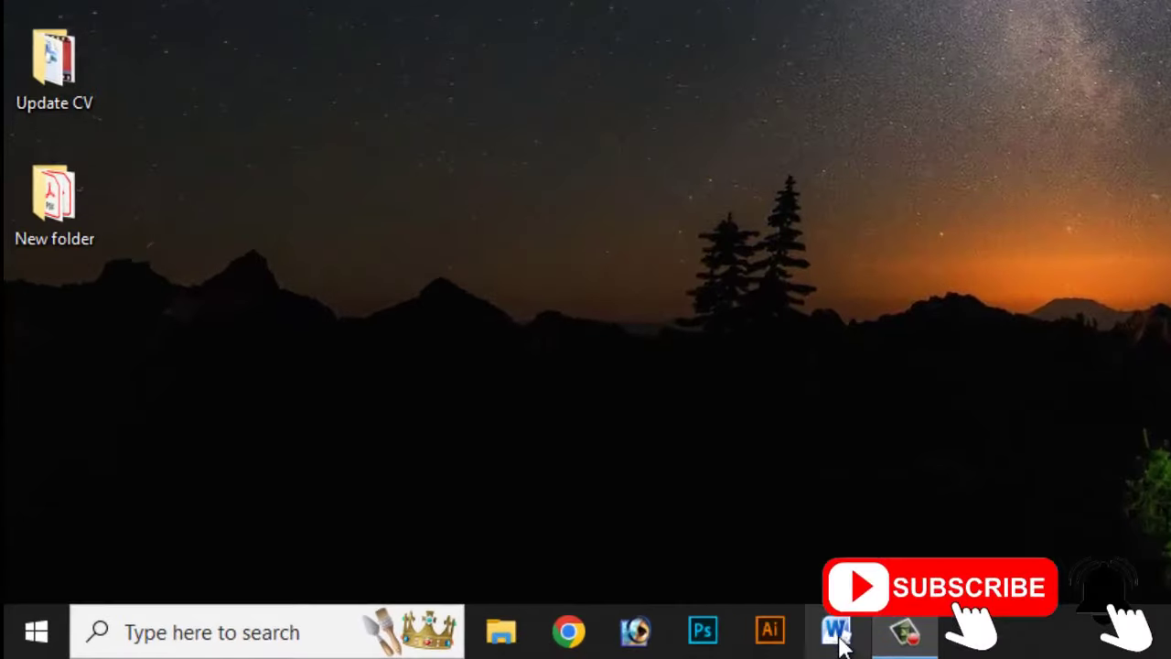
- Launch Word and dismiss the macro warning and the activation notice
click(839, 638)
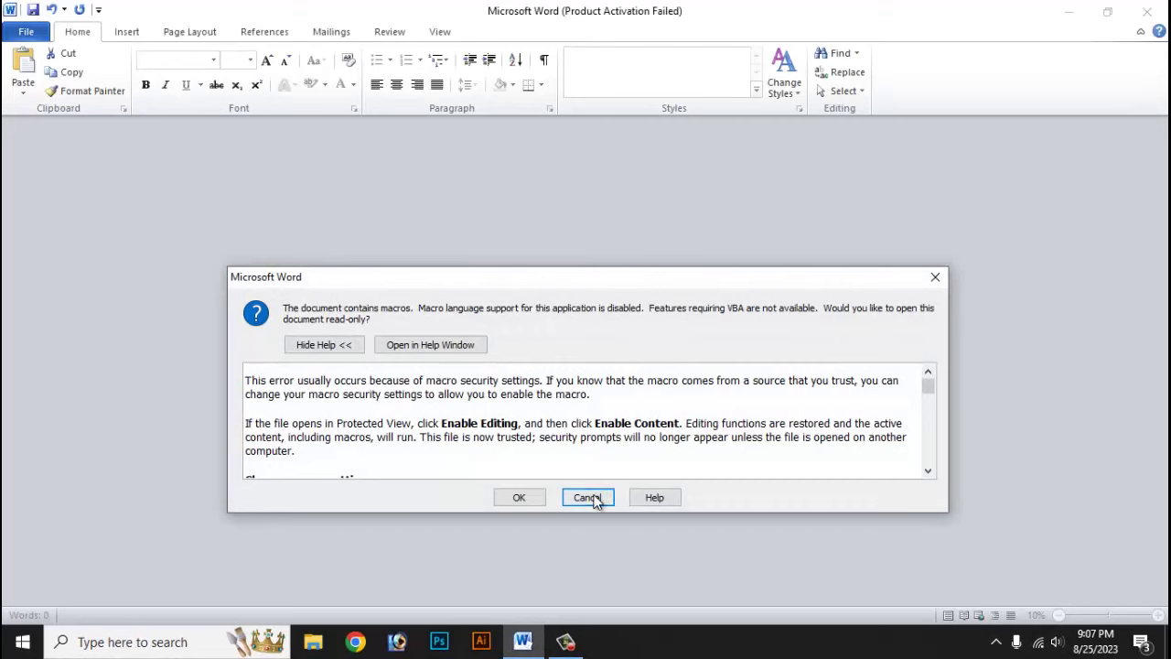
click(590, 498)
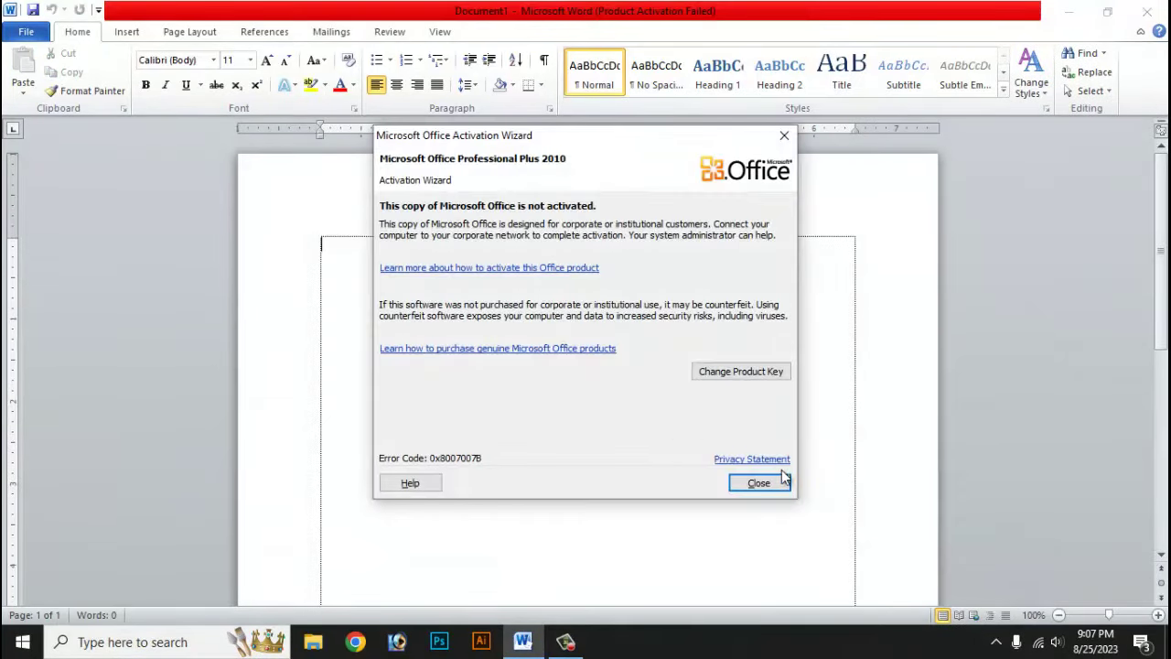
click(758, 482)
scroll(515, 402, down, 5)
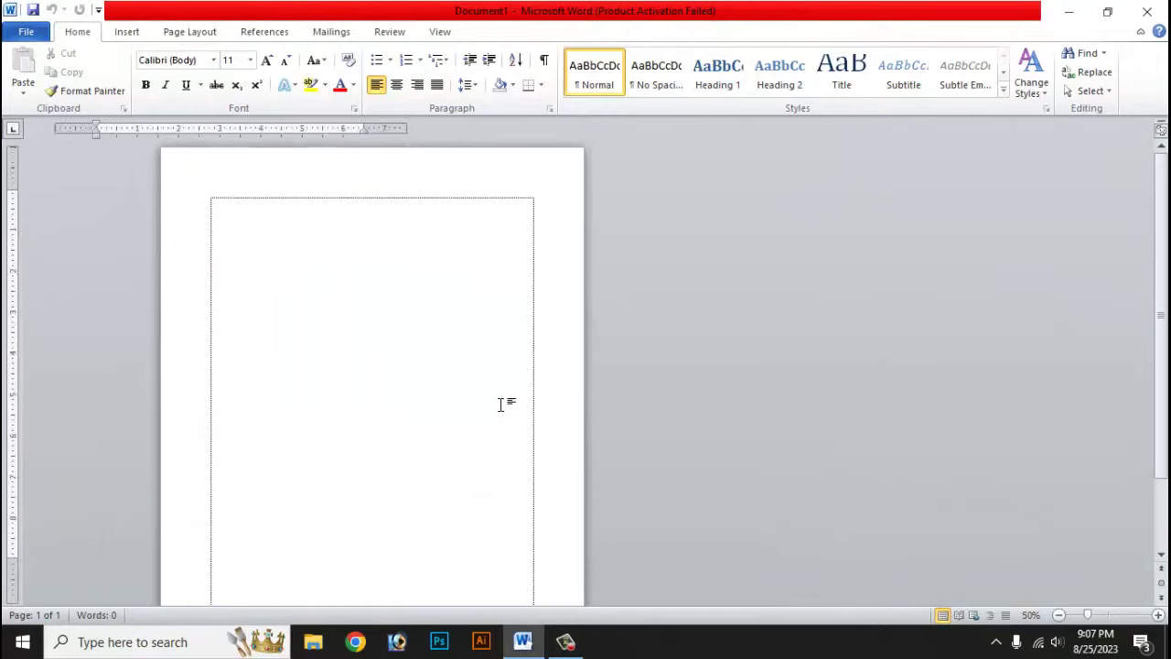
scroll(501, 404, up, 4)
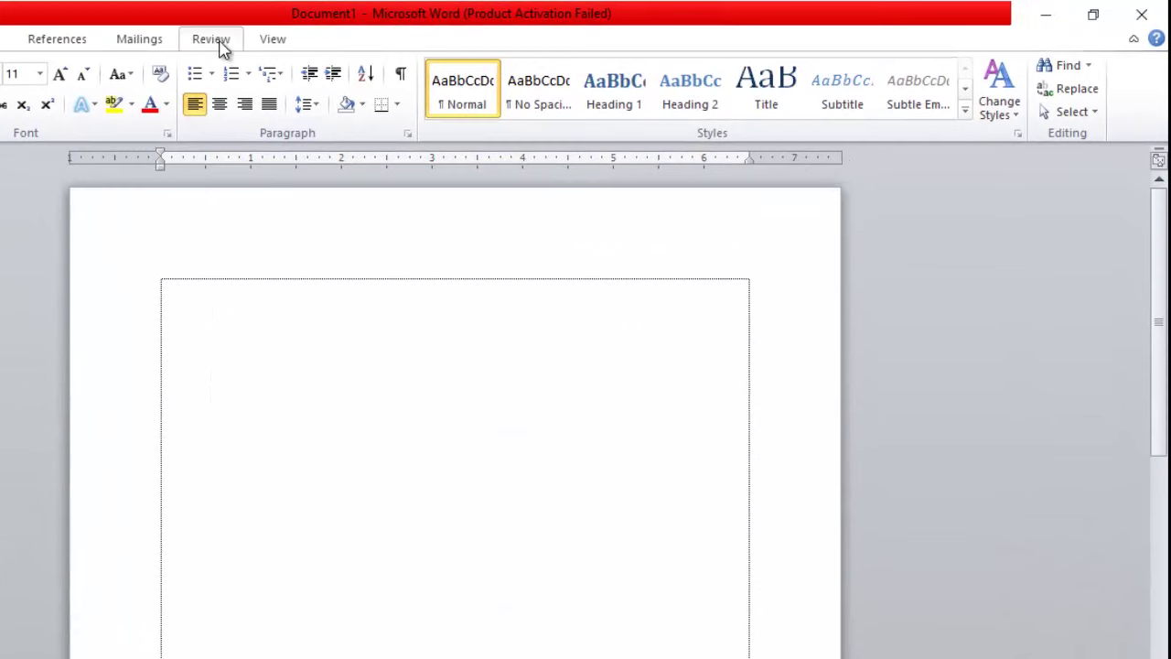
- Toggle the ruler off and back on from the View tab
click(274, 39)
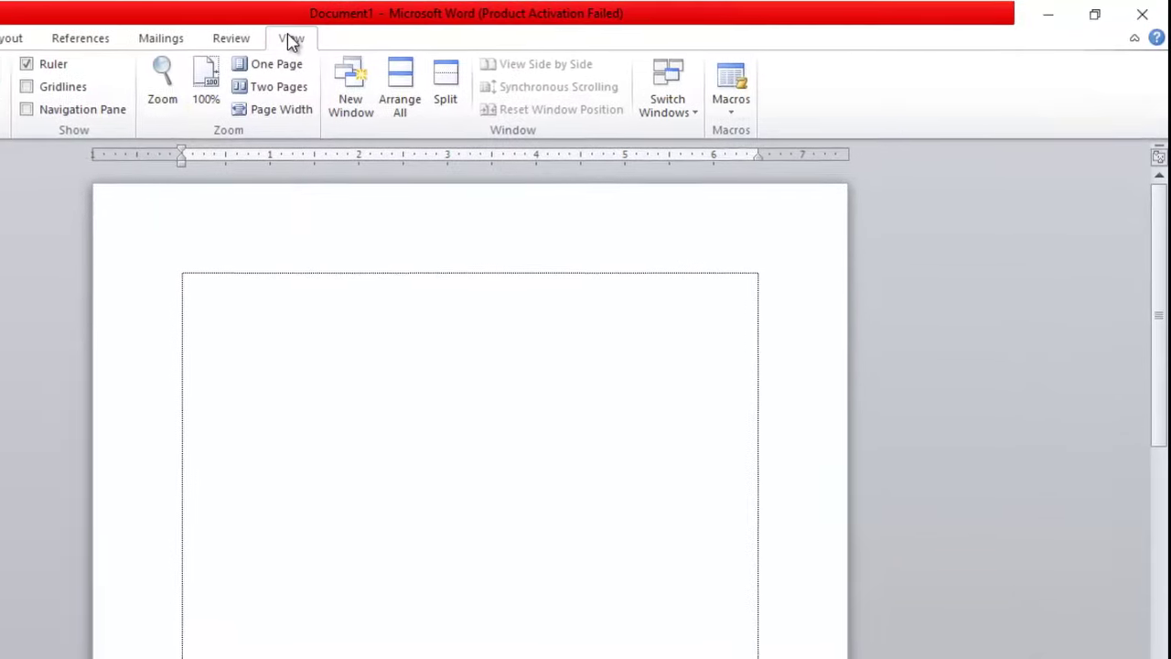
click(38, 63)
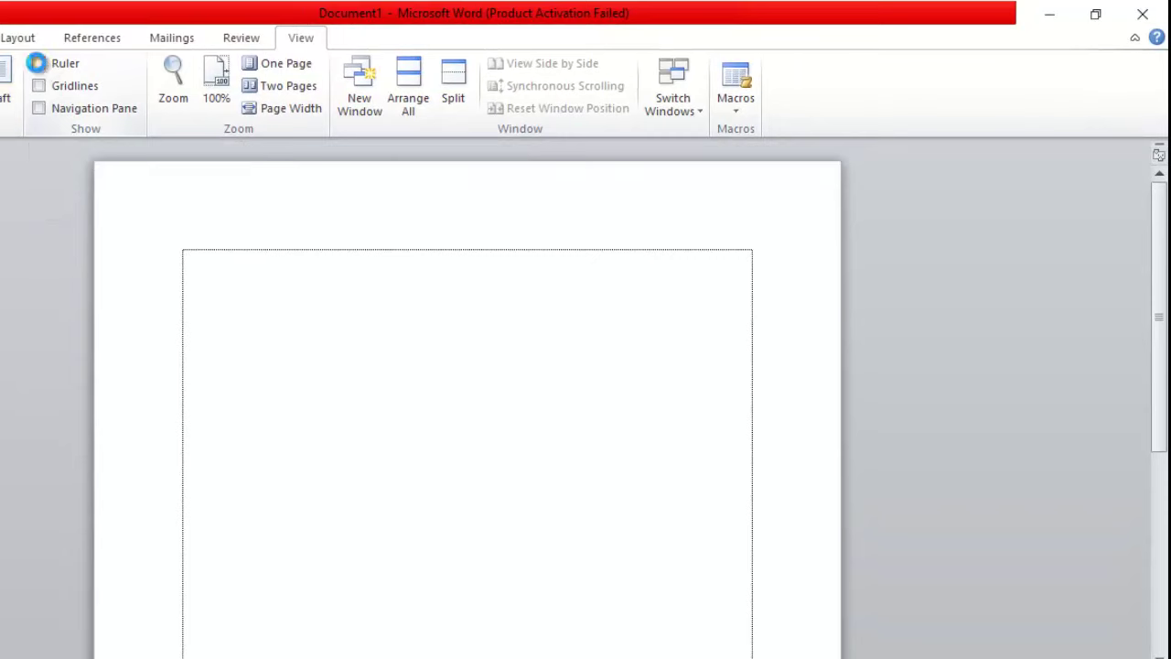
click(37, 62)
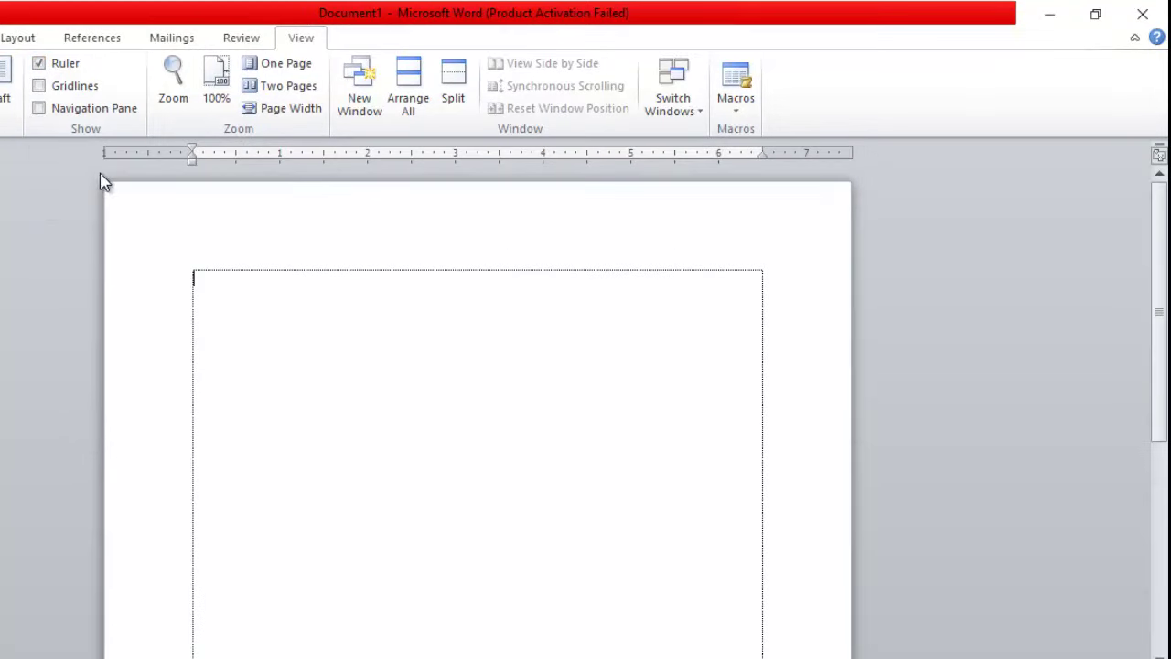
click(828, 154)
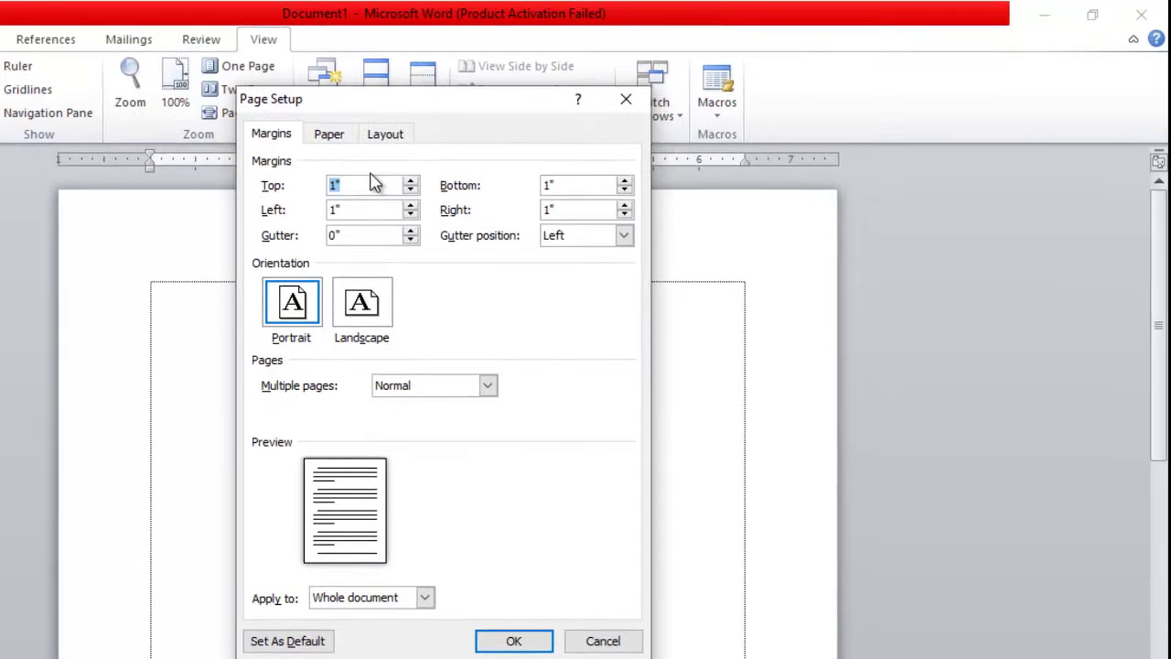
- Set the paper to 4.5 wide by 5.5 high with 0.2 margins on all sides
click(330, 146)
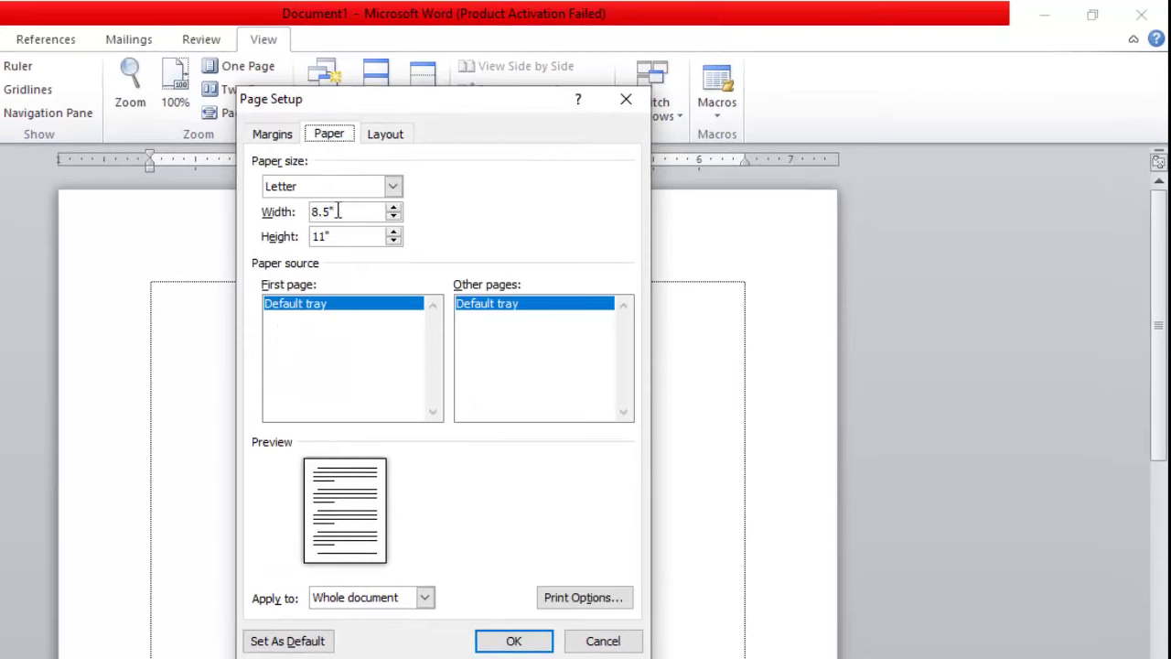
drag(339, 212, 297, 217)
text(4.5)
key(Tab)
text(5.5)
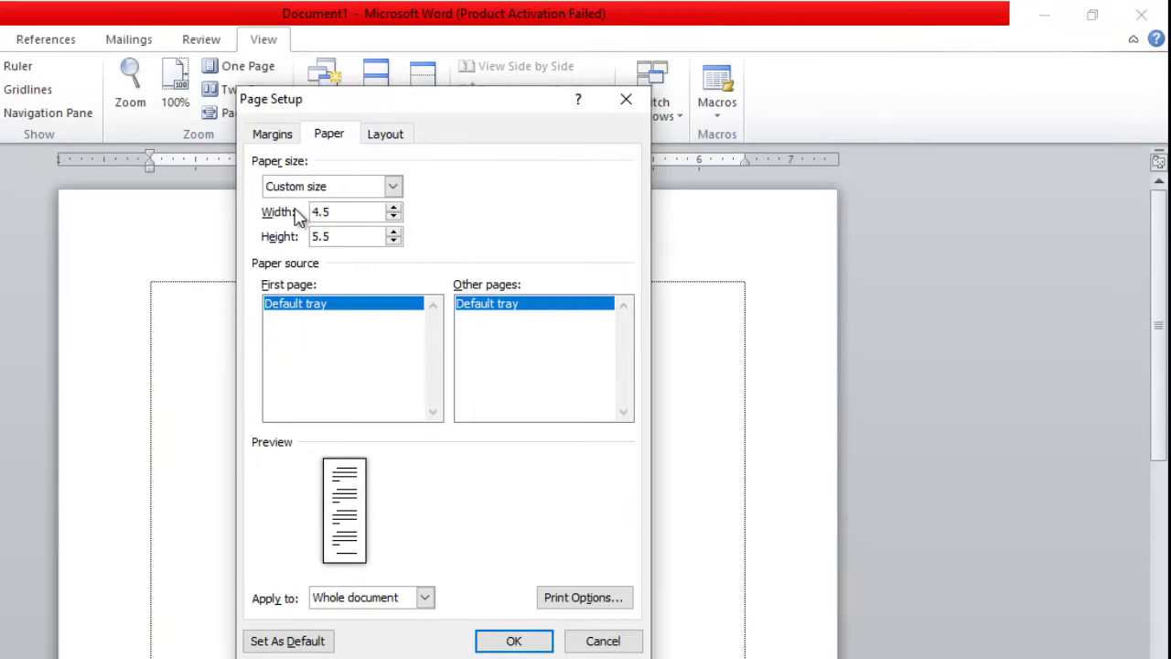
click(273, 137)
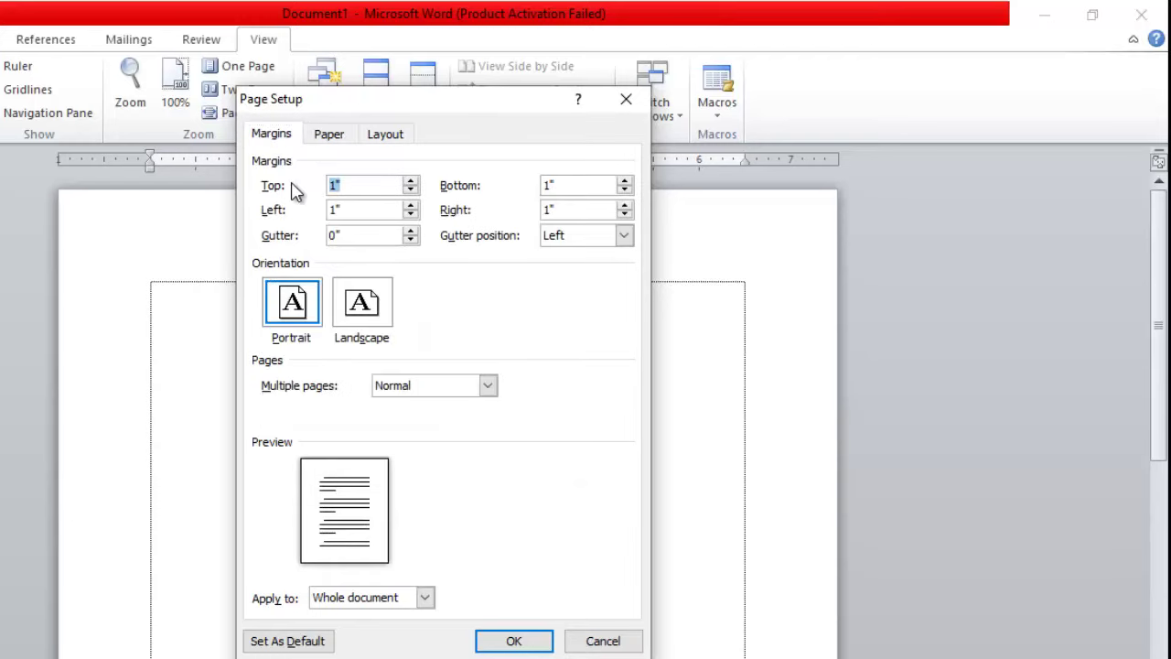
key(Tab)
text(0.)
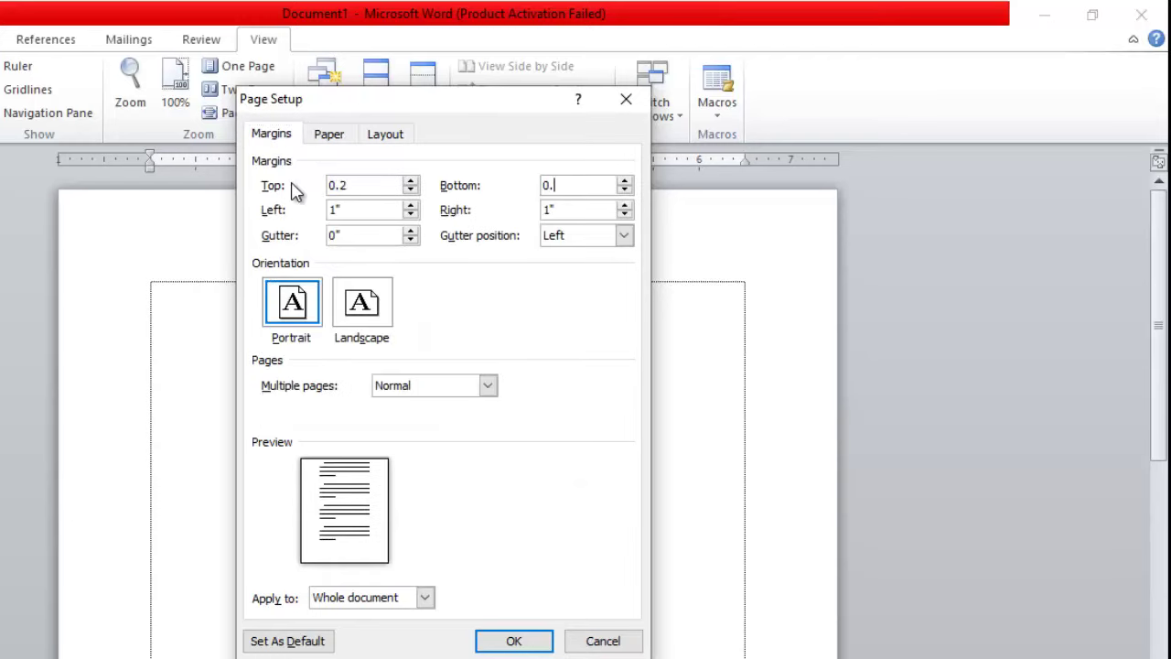
text(2)
key(Tab)
text(0)
key(Tab)
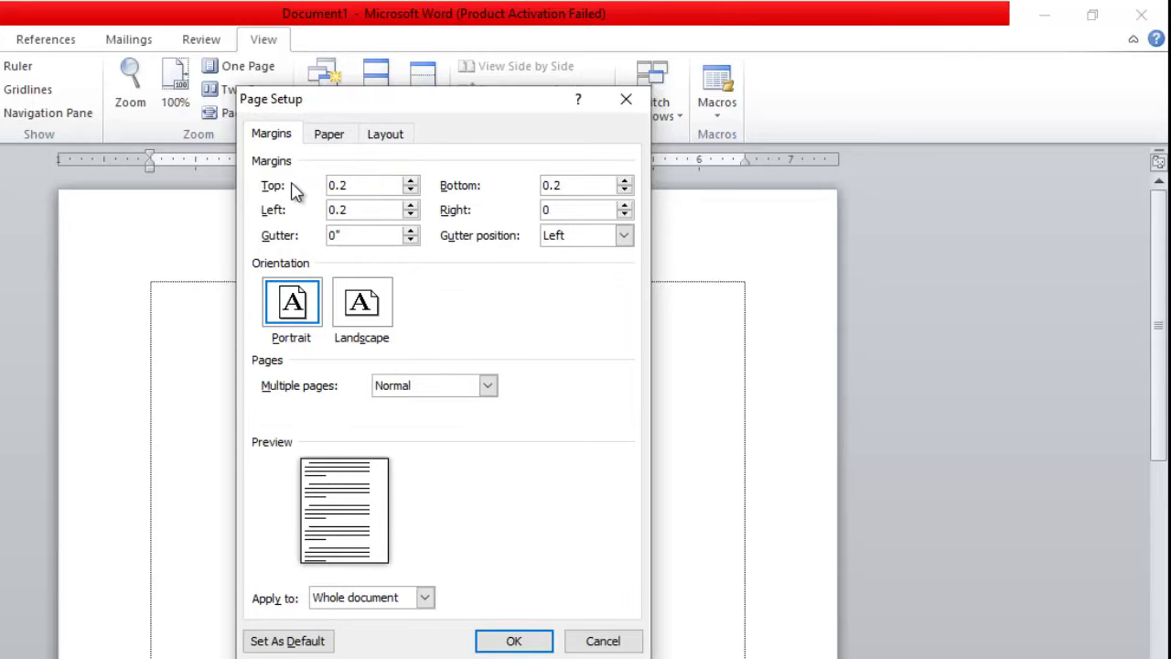
click(514, 640)
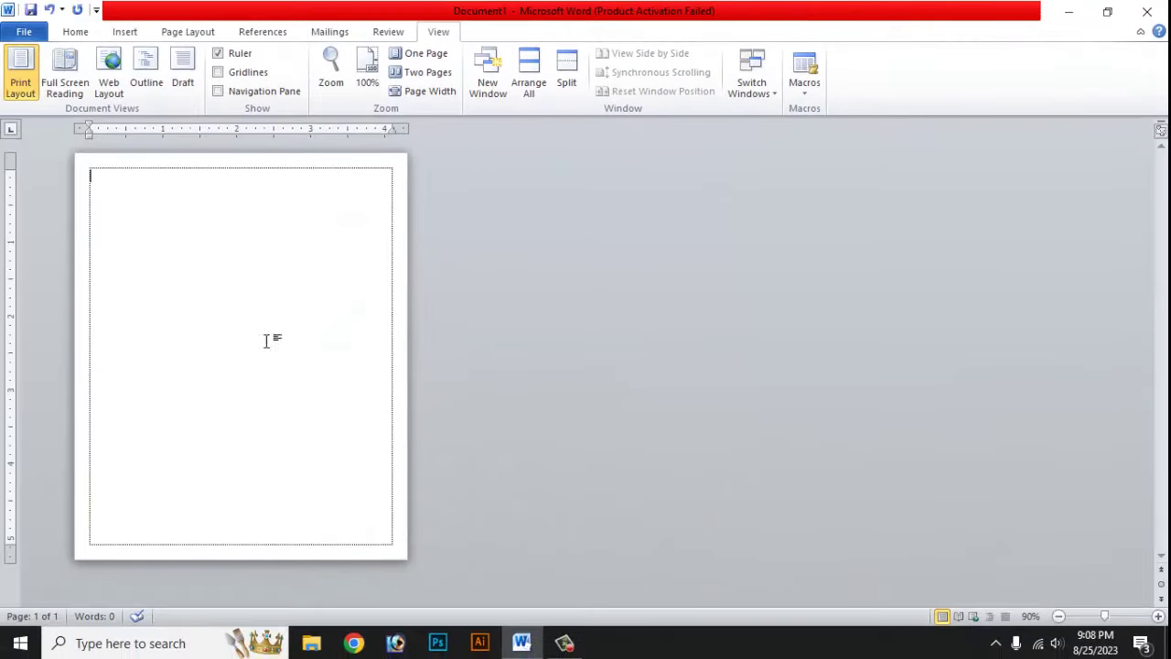
- Zoom in and insert a 1x1 table from the Insert tab's Table grid
ctrl+scroll(222, 311, up, 3)
ctrl+scroll(222, 311, up, 3)
ctrl+scroll(220, 316, up, 1)
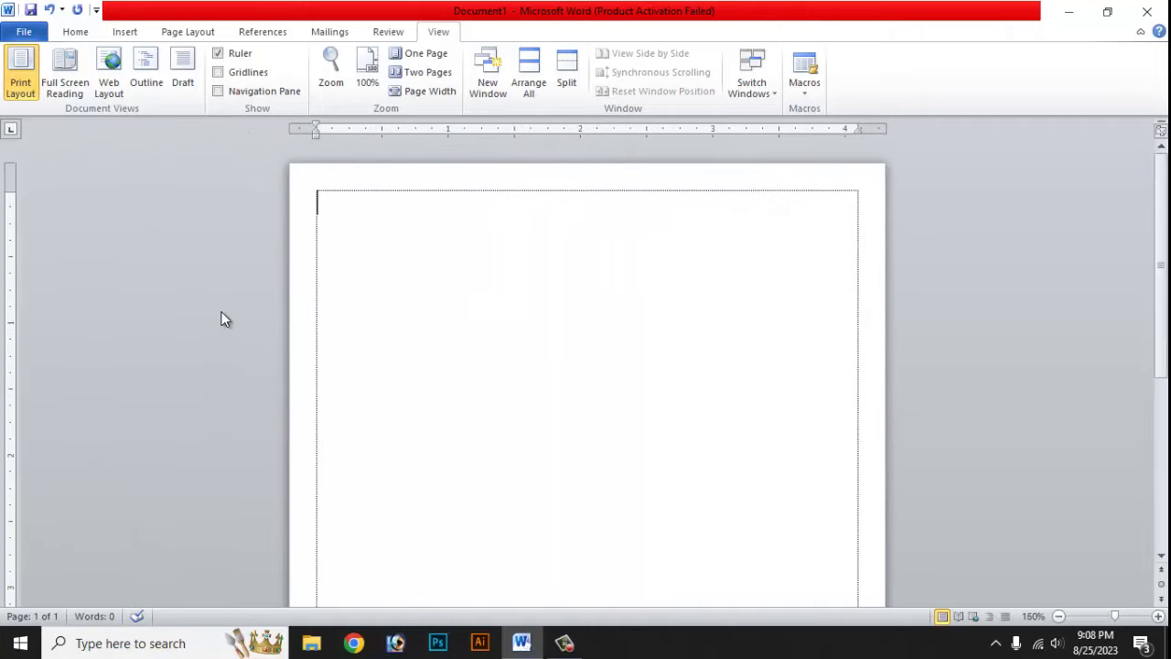
ctrl+scroll(220, 316, up, 1)
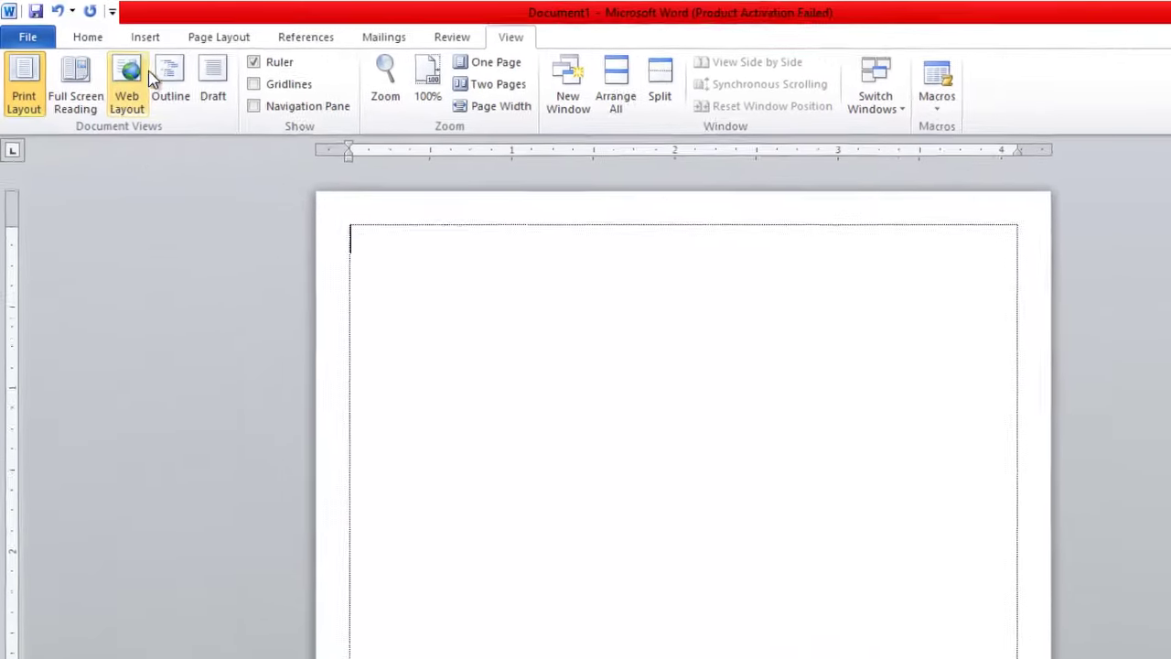
click(160, 44)
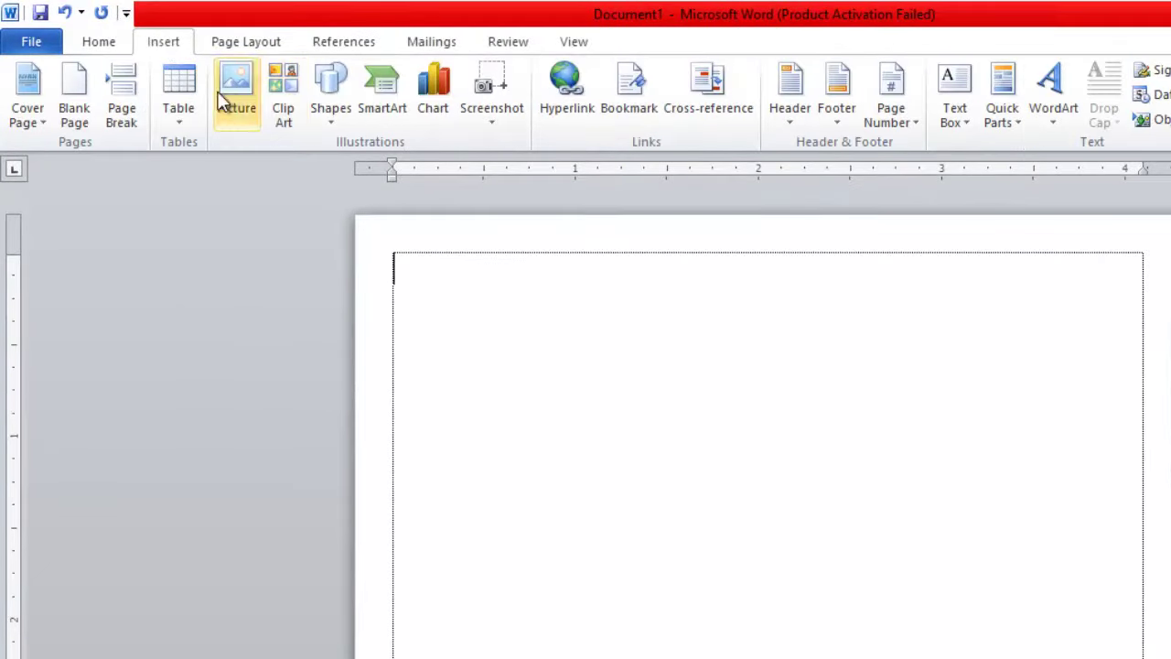
click(179, 88)
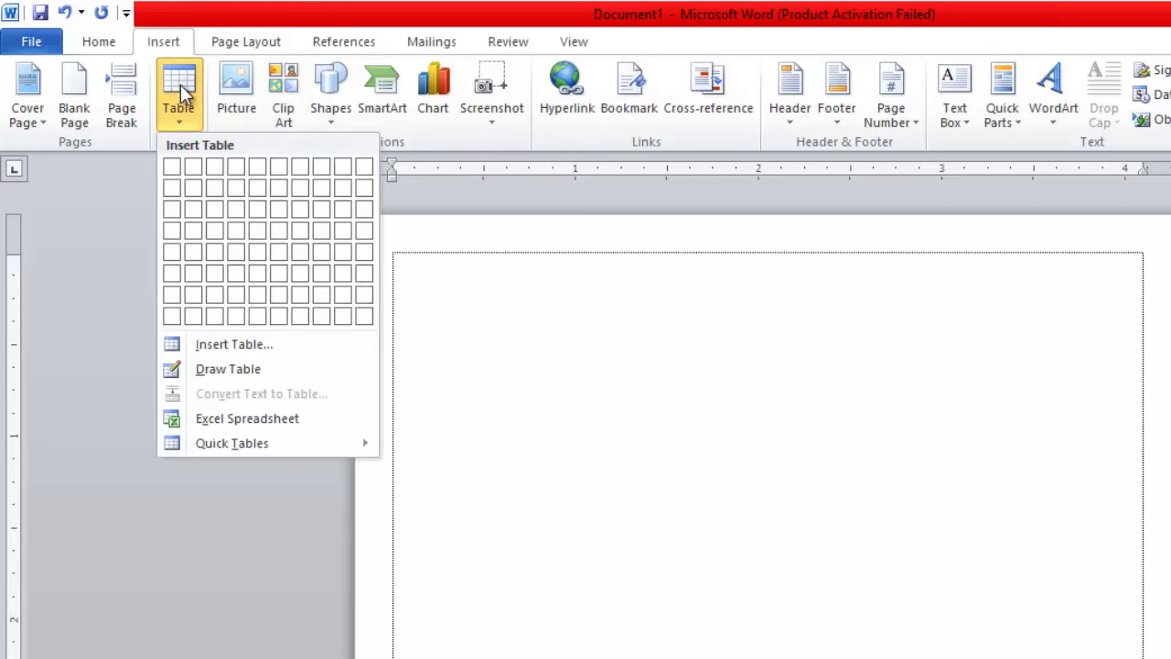
click(172, 166)
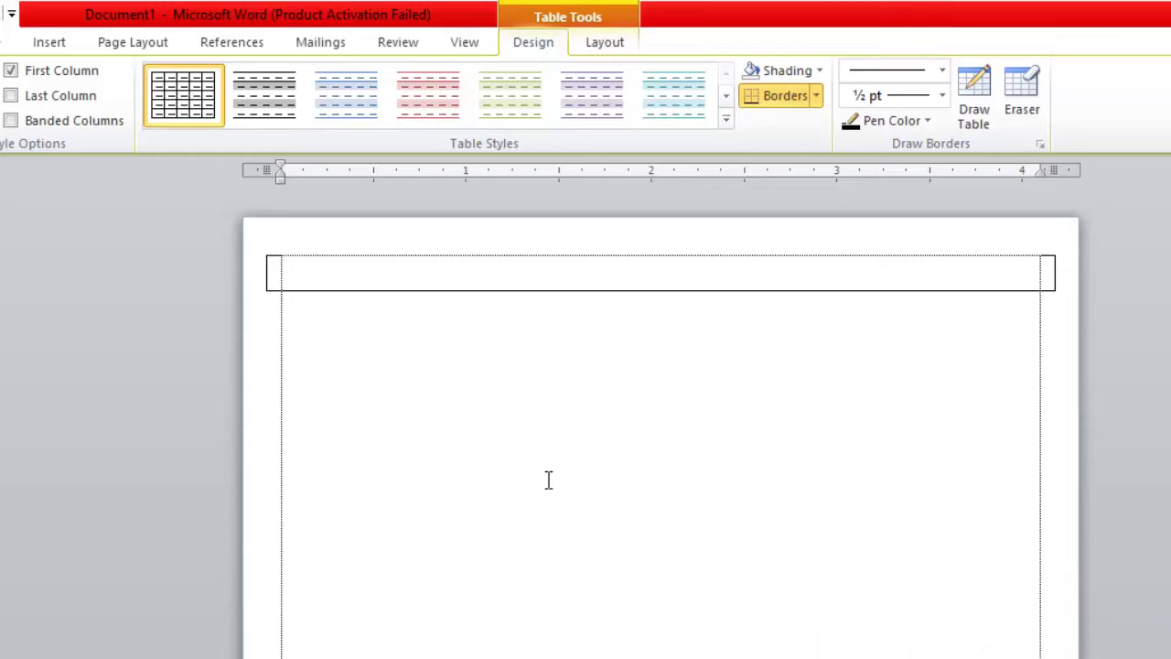
- Type the 'No. .....', 'Tax Invoice Bill' and 'Date: .../...' line in the cell
text(No)
text(. ........................)
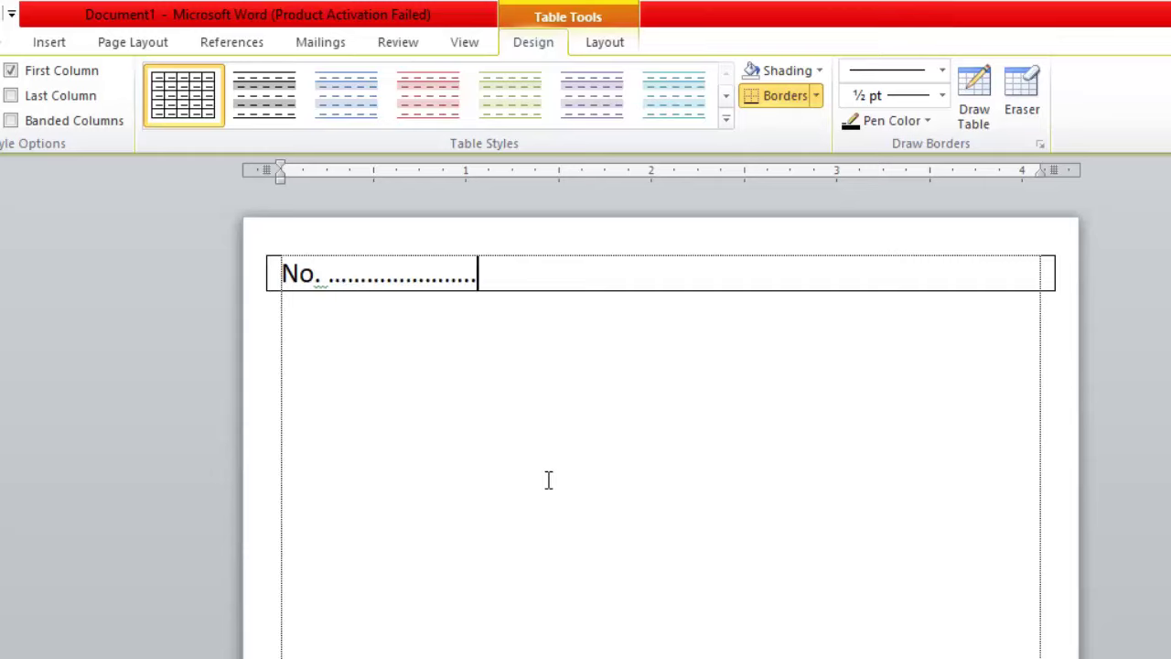
key(Tab)
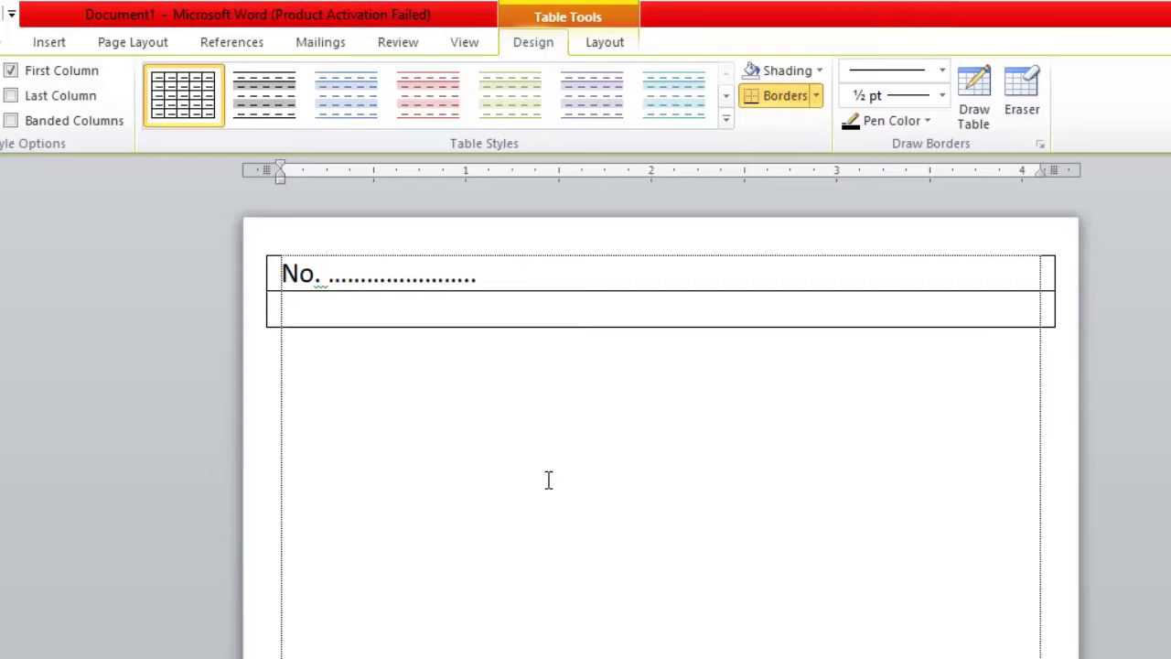
key(ctrl+z)
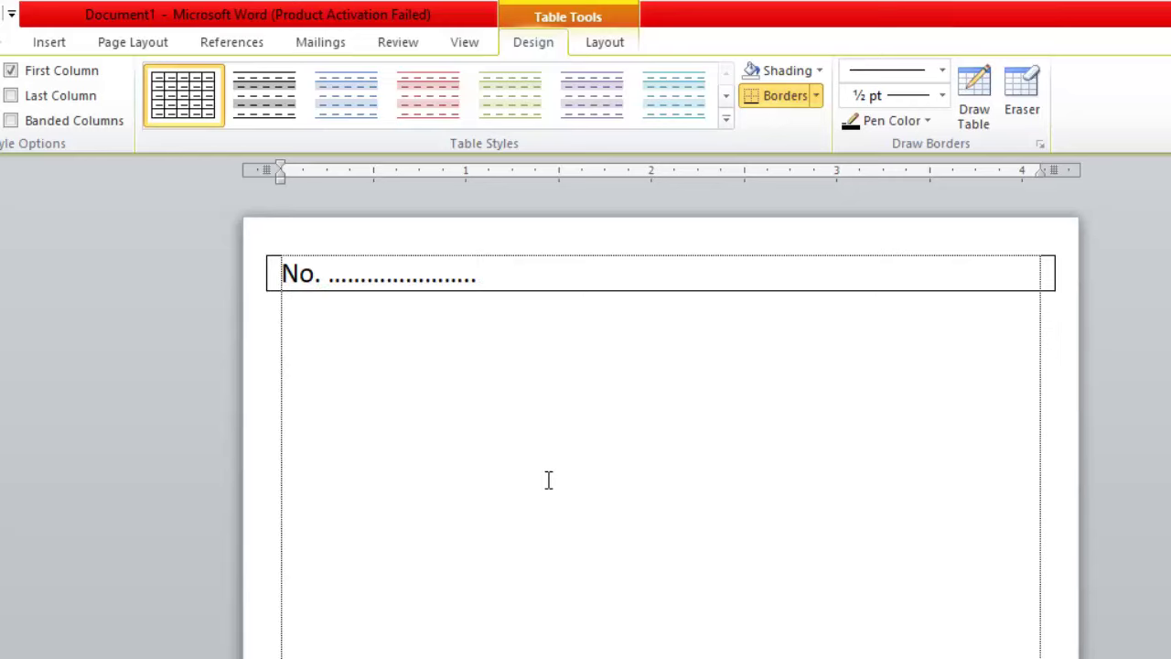
text(T)
text(ax Inv)
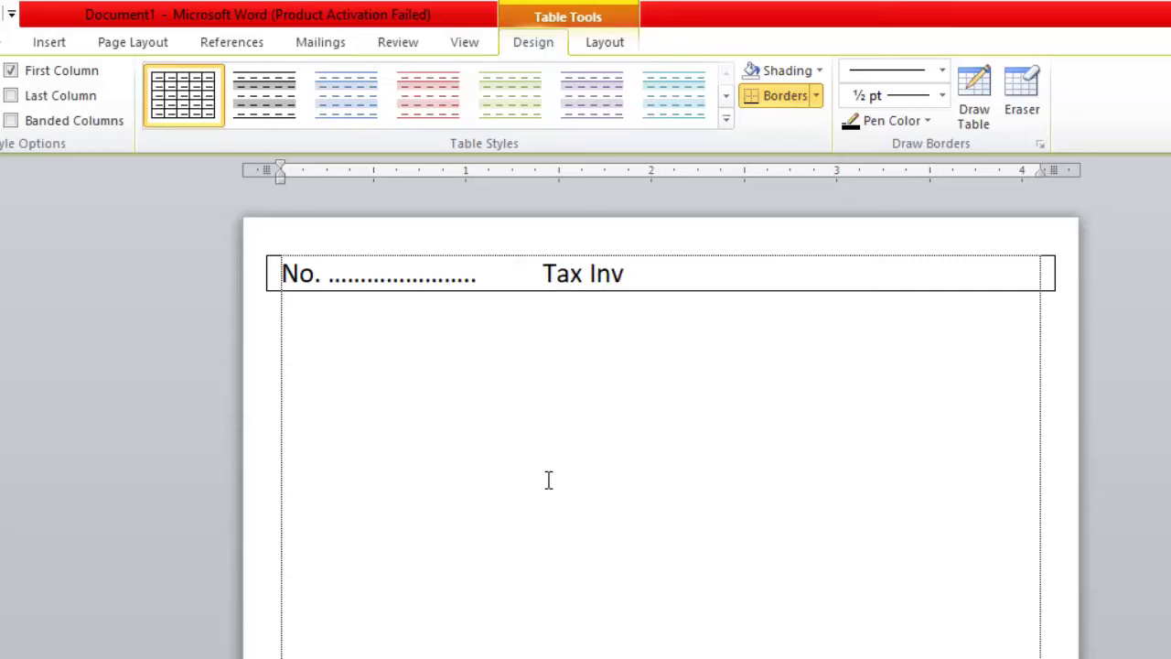
text(oice No)
key(BackSpace)
key(BackSpace)
text(Bill)
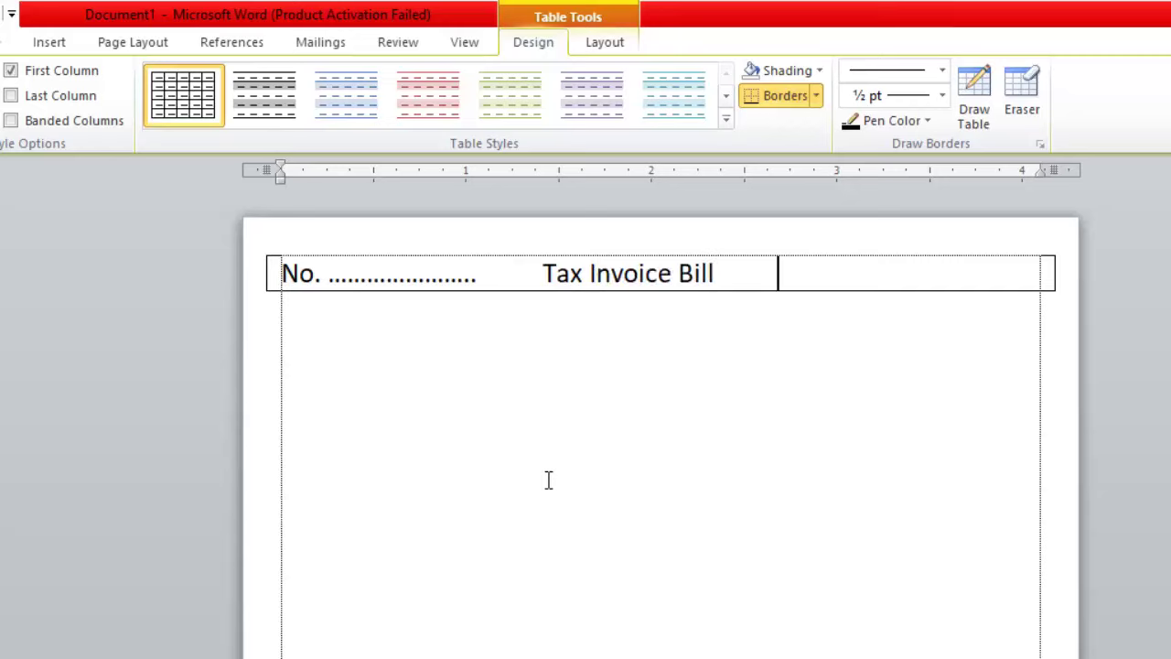
text(Date: .)
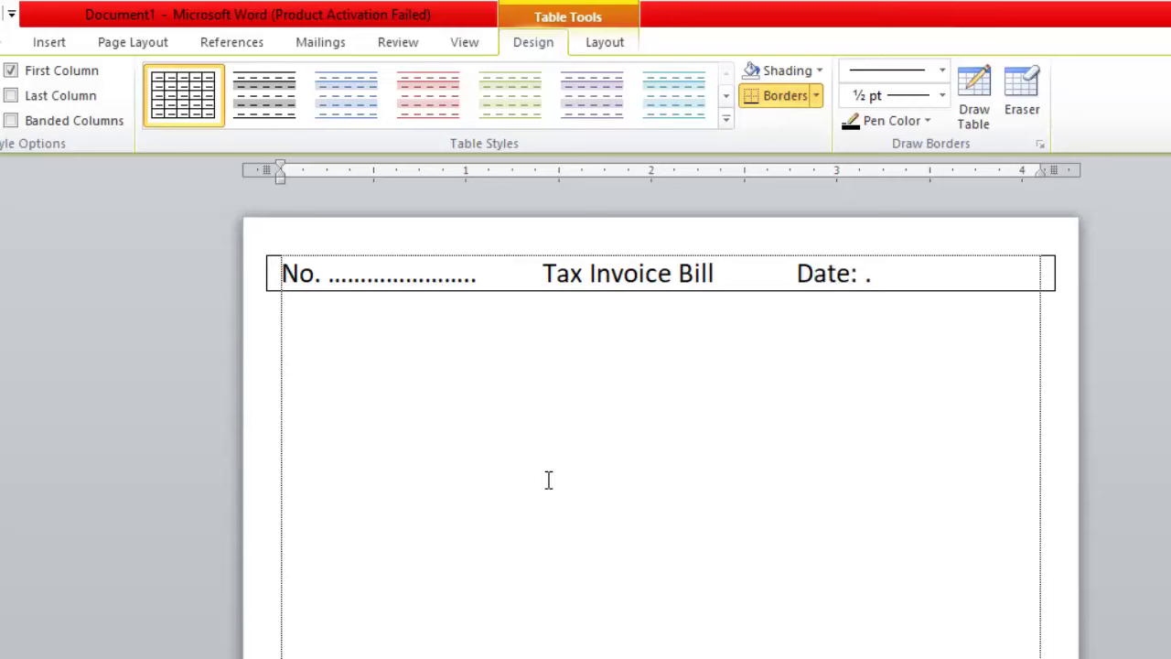
text(/)
text(......)
text(/.)
text(.)
key(BackSpace)
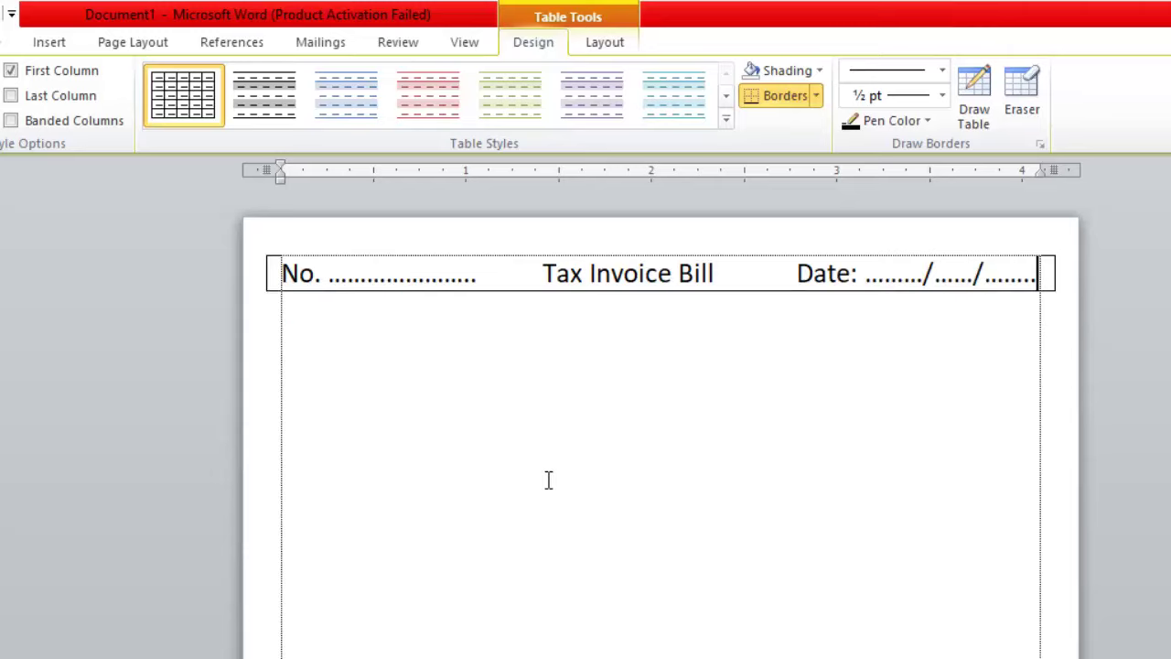
- Add a centred 'Al Amin Pvt. Ltd.' line below it
key(Return)
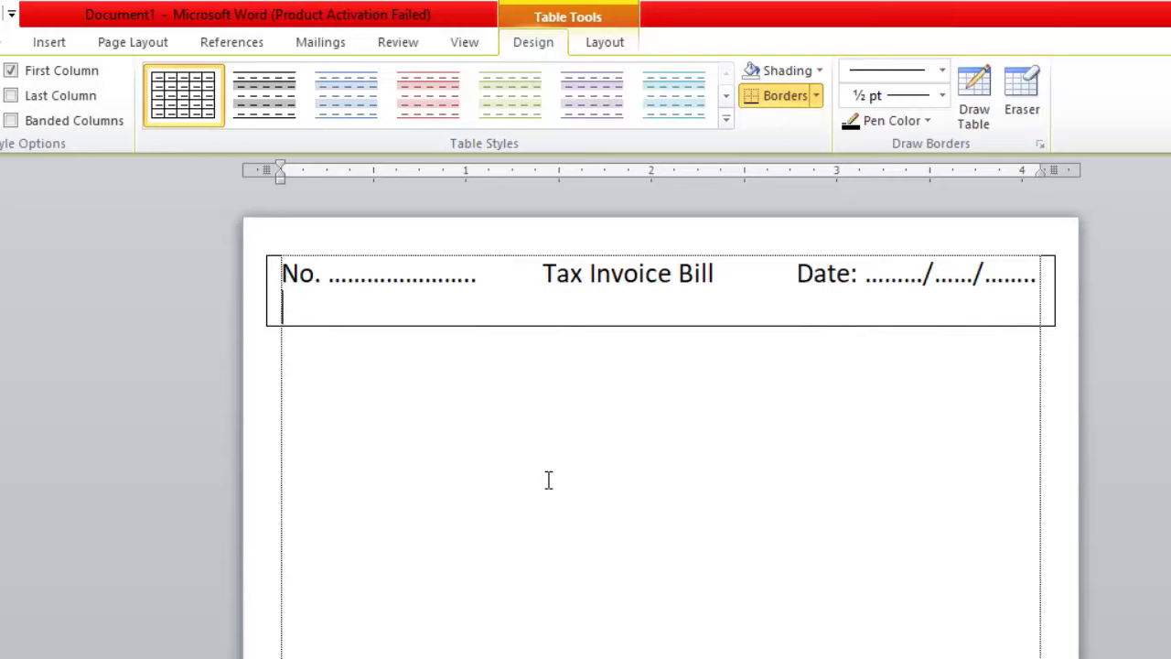
key(ctrl+e)
text(A)
text(l Am)
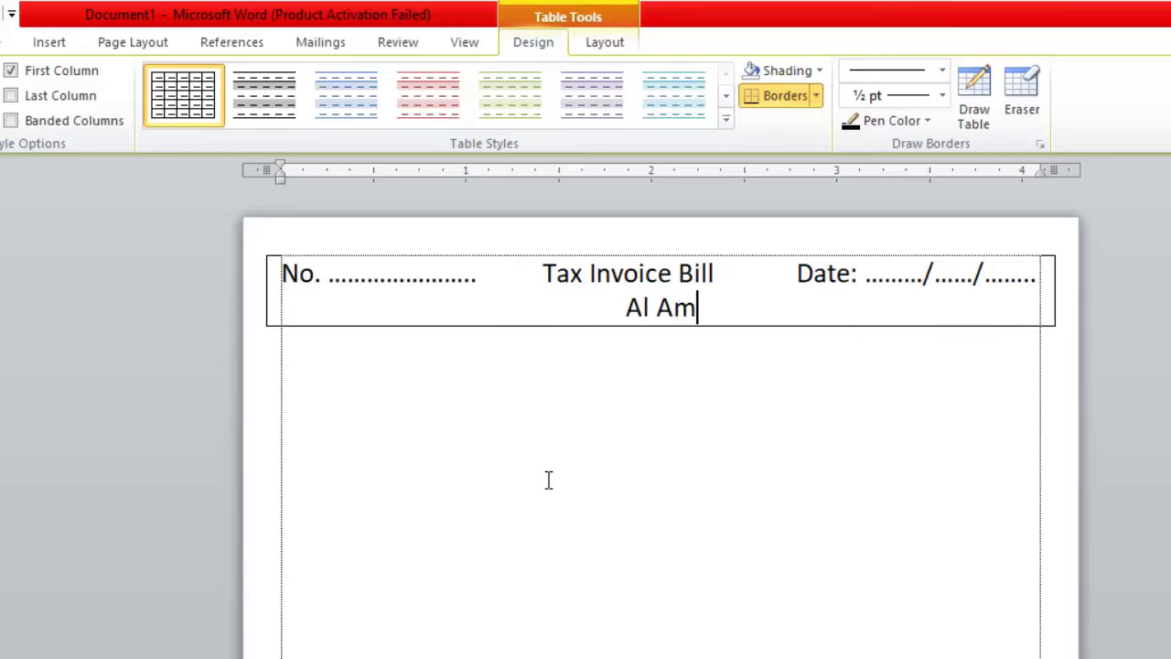
text(in Pvt.)
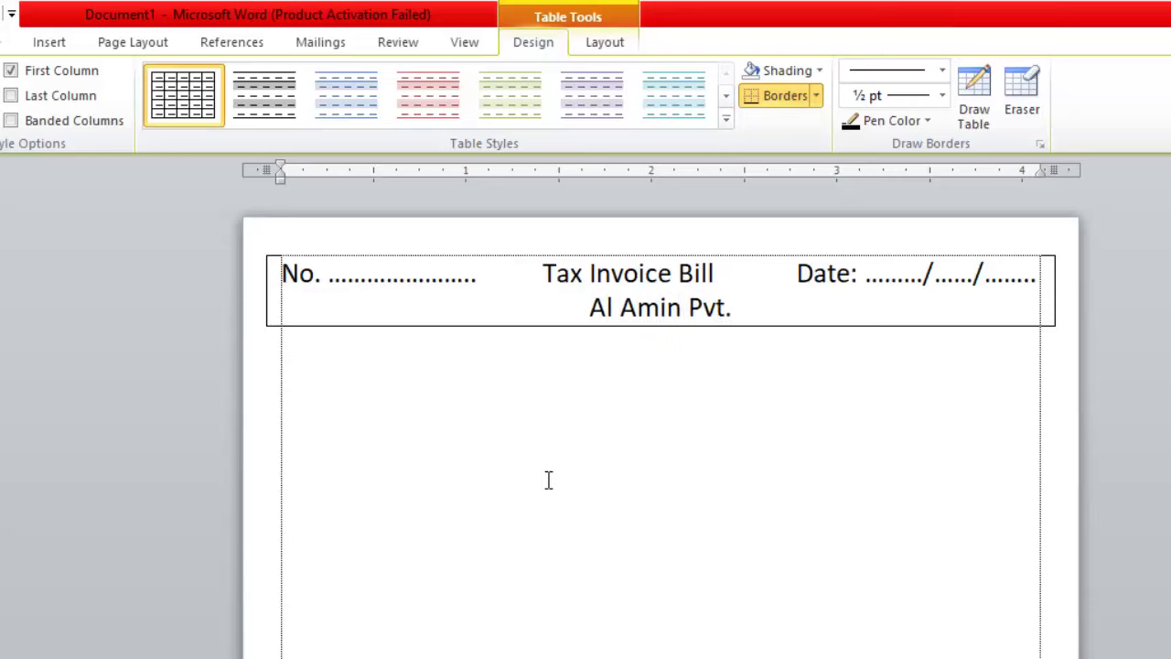
text( Ltd.)
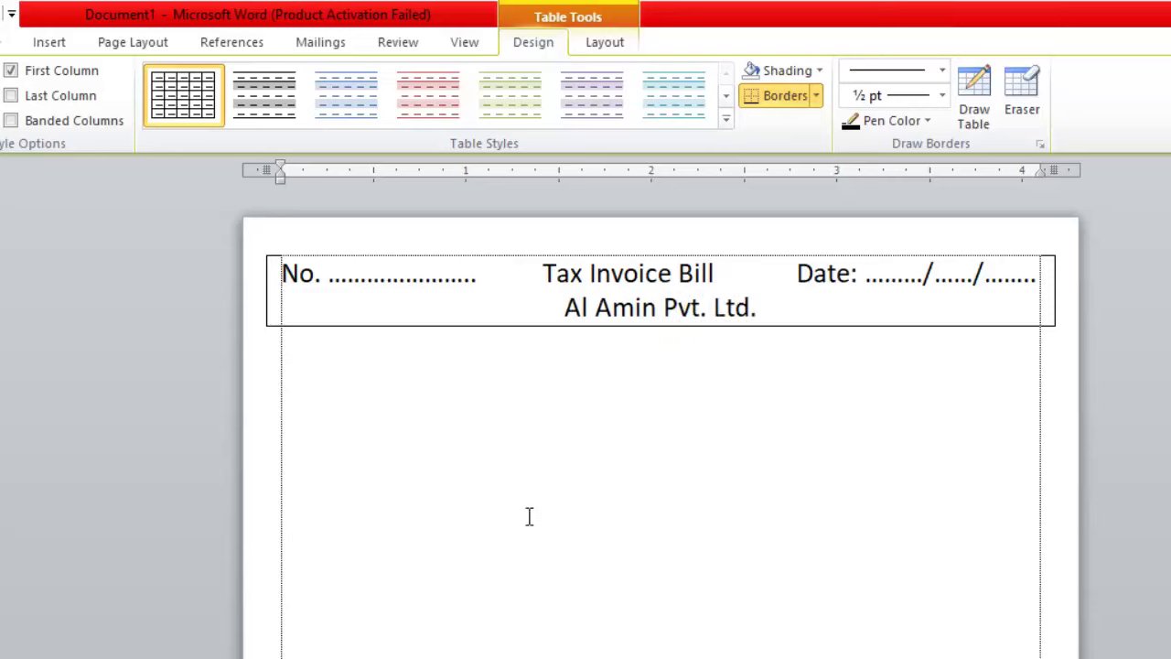
- Make the company name all capitals at 22 pt
drag(774, 309, 563, 307)
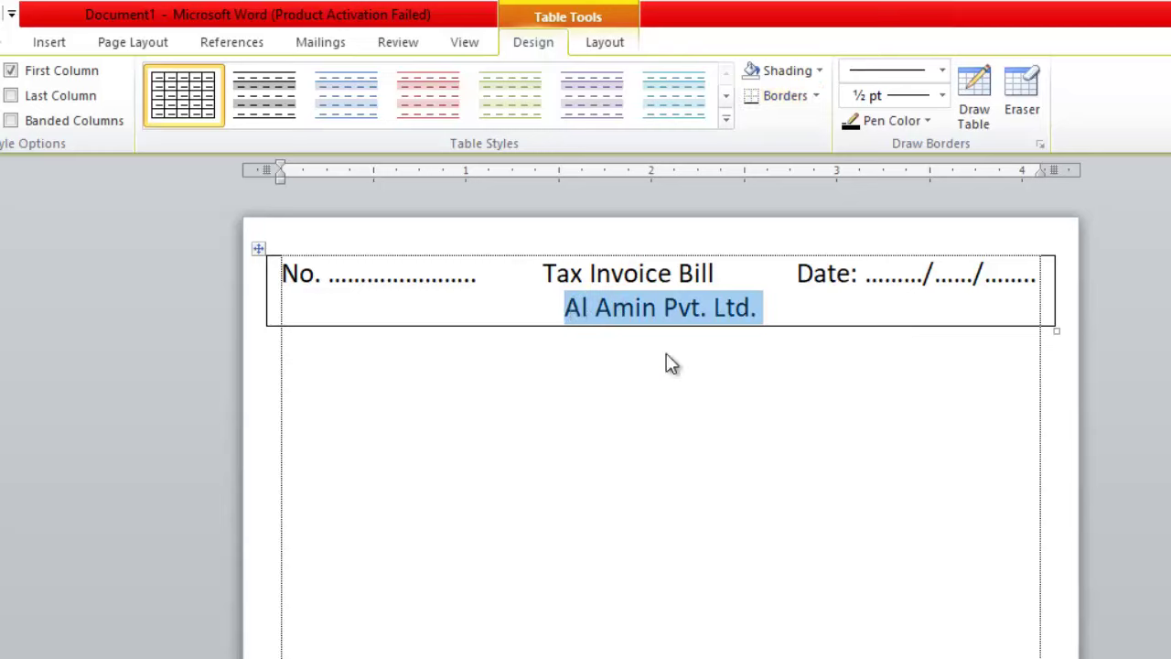
key(ctrl+shift+a)
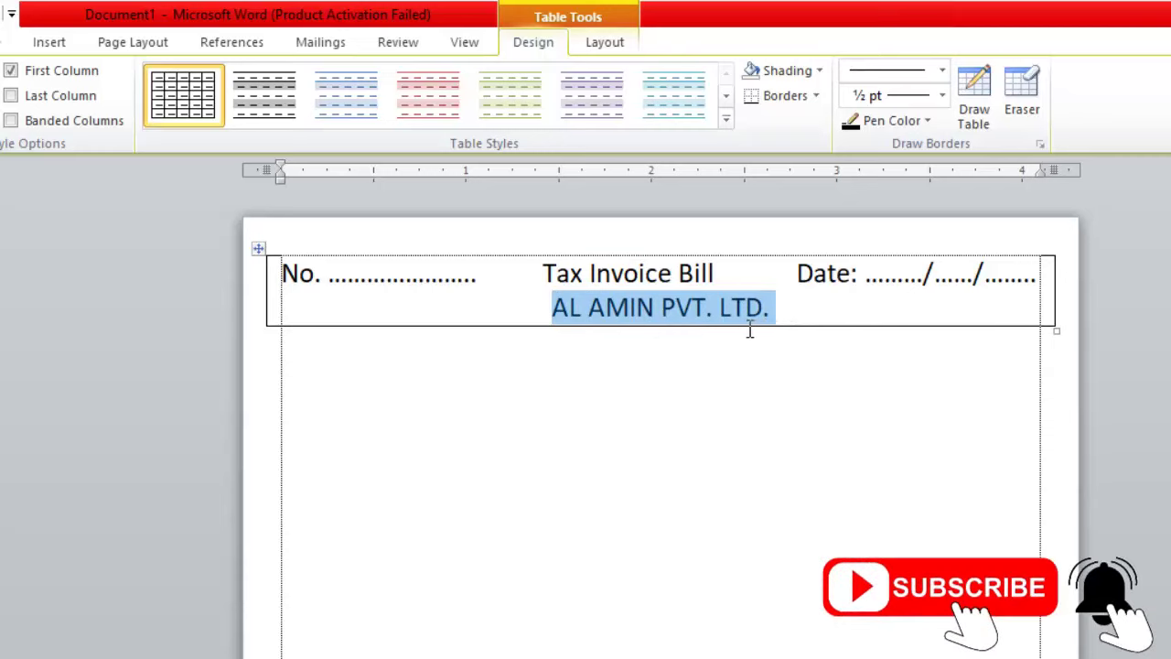
click(7, 42)
click(198, 85)
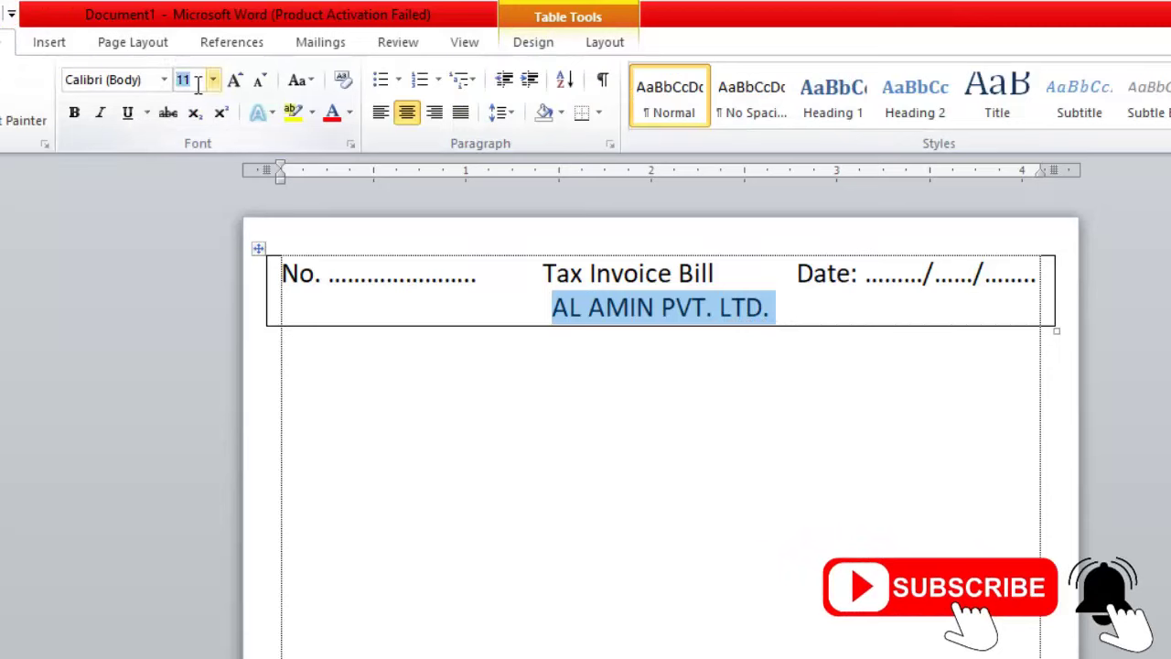
text(25)
key(Return)
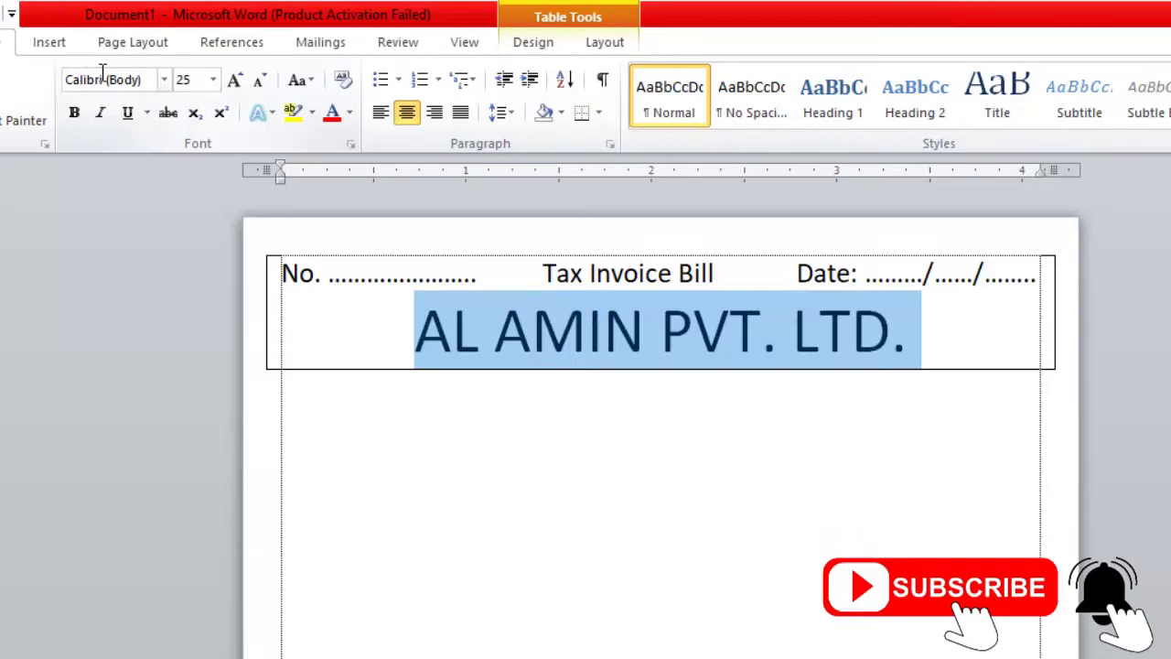
click(193, 77)
text(22)
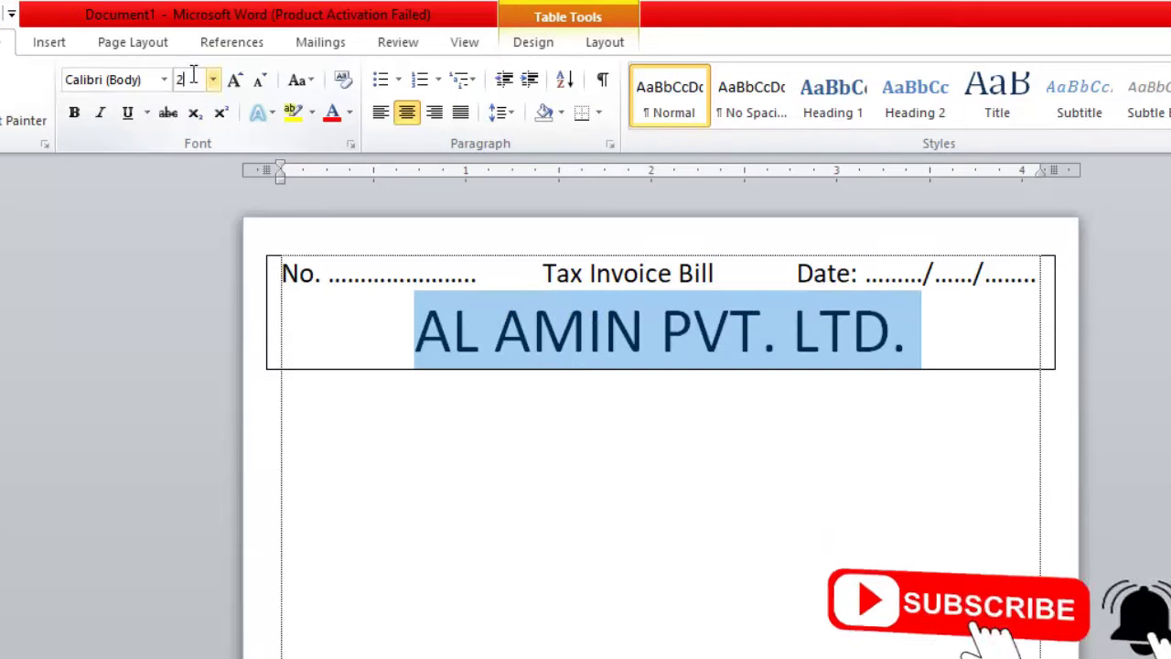
key(Return)
click(775, 332)
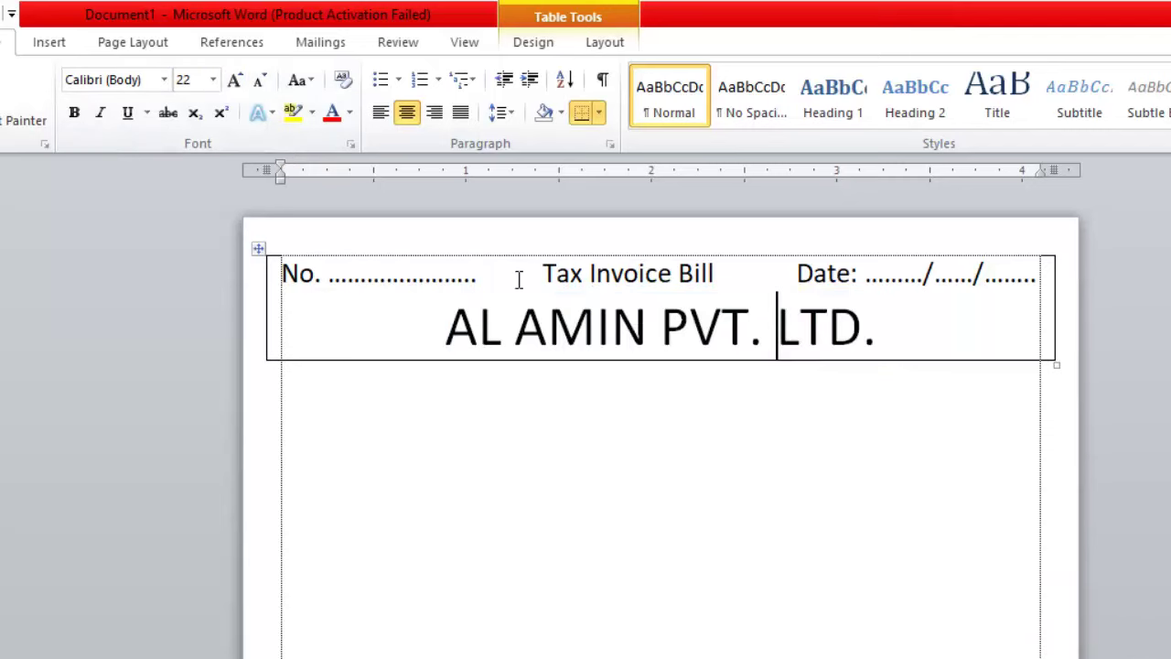
- Trim the Date line's dotted blanks and nudge Tax Invoice Bill to the right
click(915, 275)
key(BackSpace)
key(BackSpace)
key(BackSpace)
click(982, 274)
key(BackSpace)
key(BackSpace)
key(BackSpace)
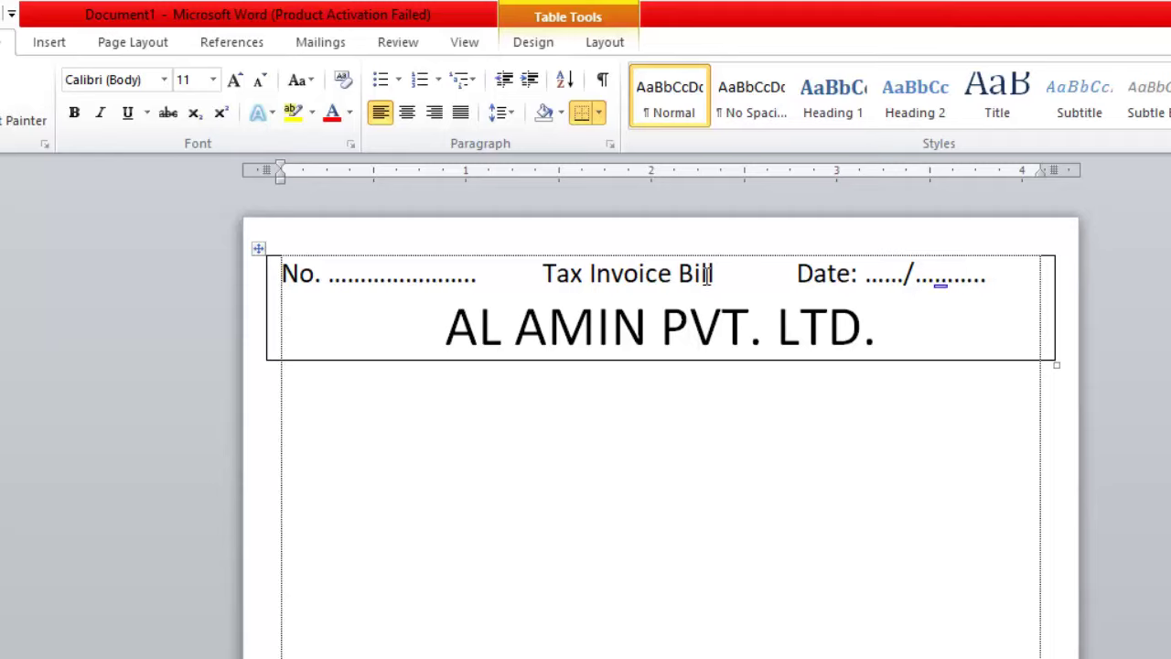
text(...)
click(547, 274)
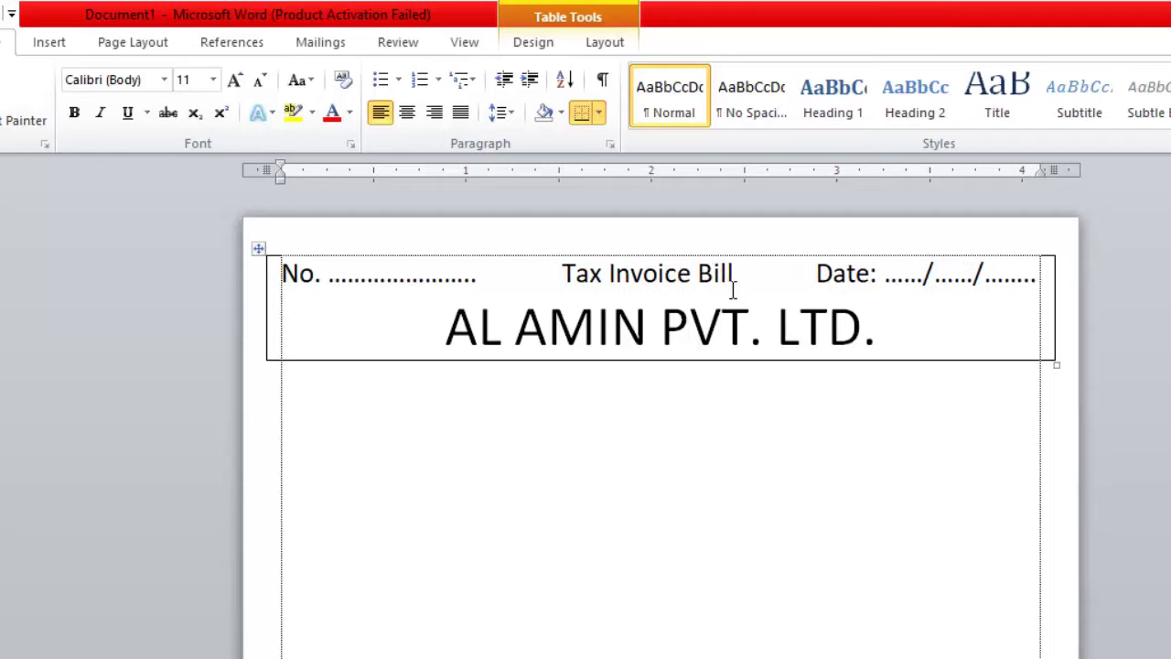
key(BackSpace)
- Add an 11 pt centred 'Address:' line with the company's street address
click(878, 340)
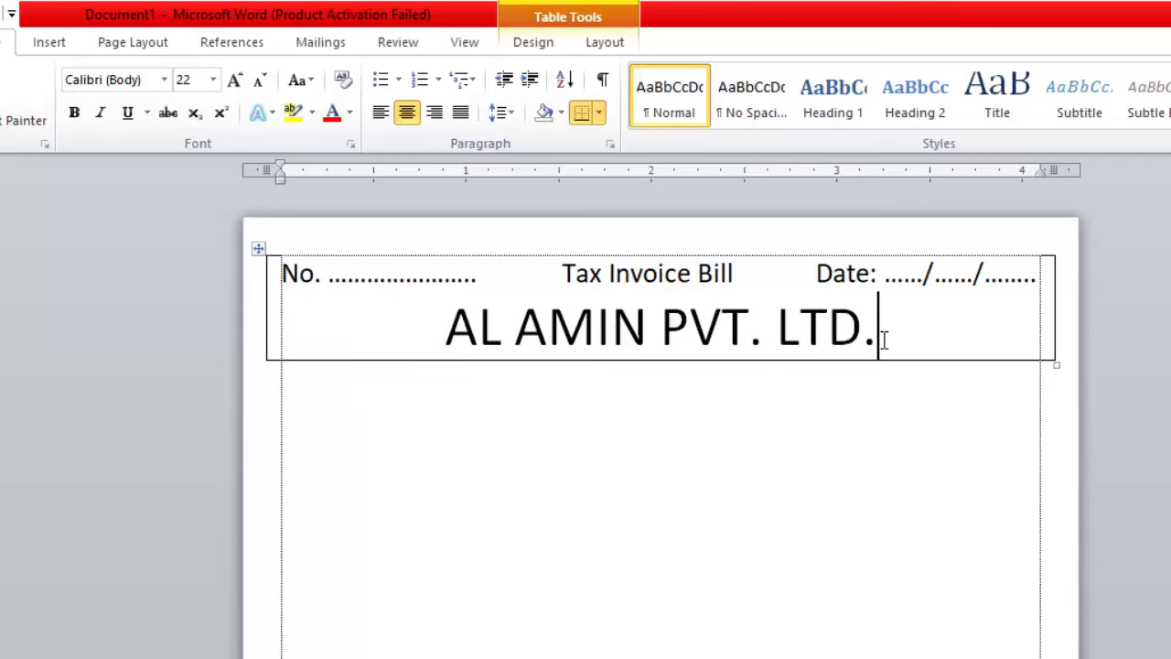
key(Return)
click(188, 79)
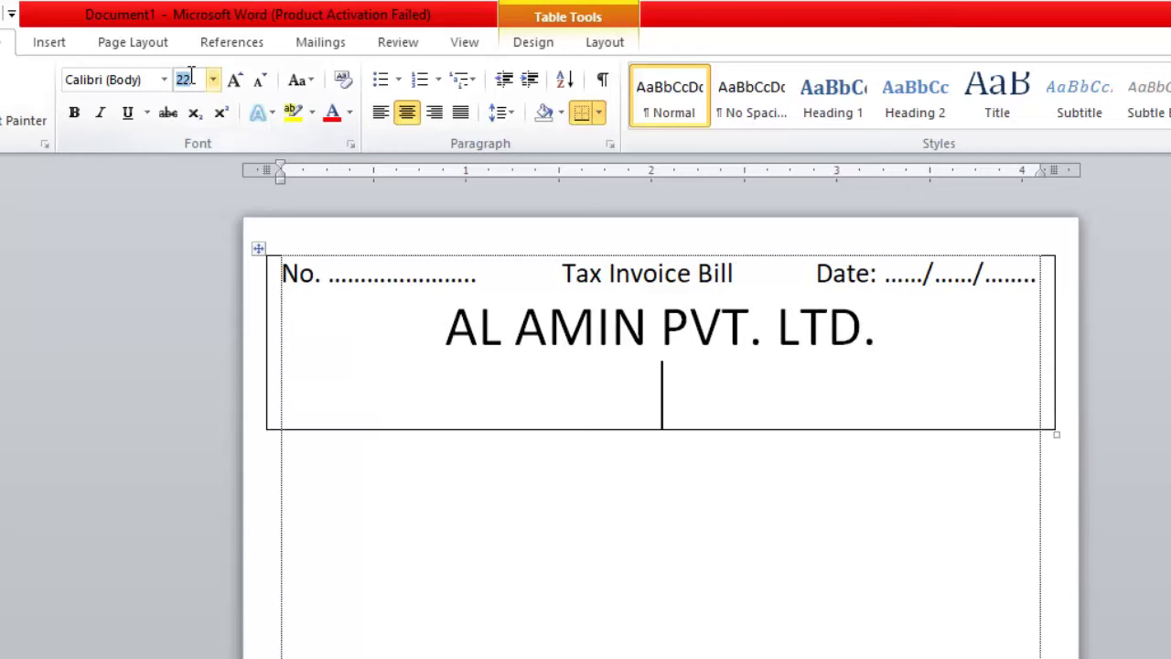
text(11)
key(Return)
text(Add)
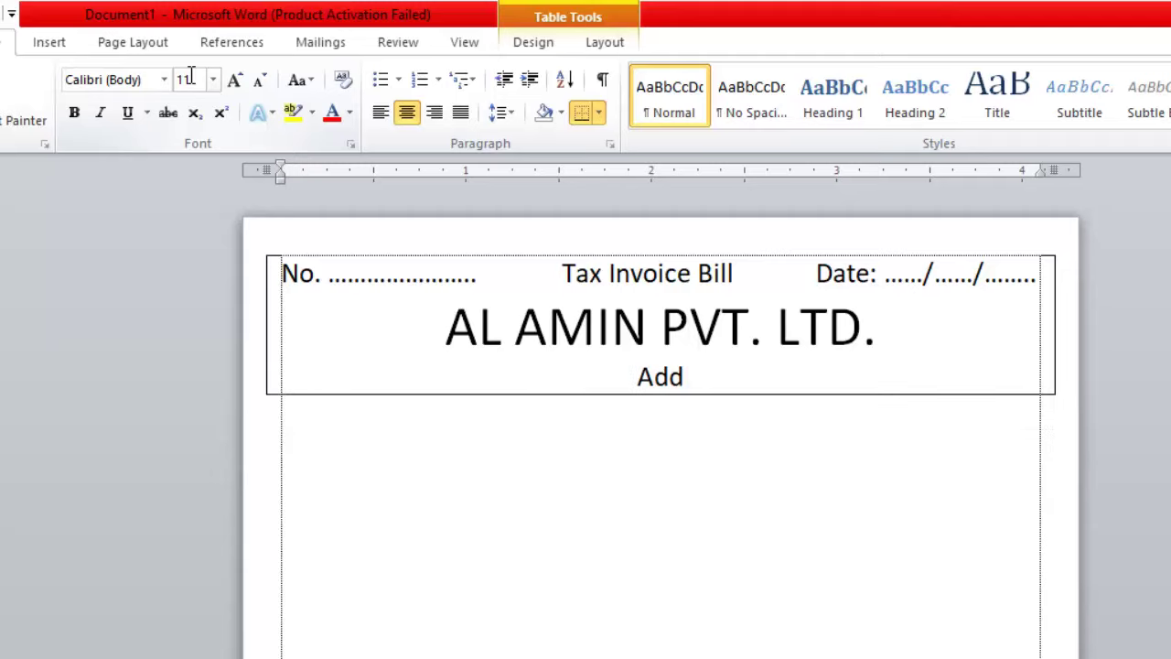
text(e)
key(BackSpace)
text(ress)
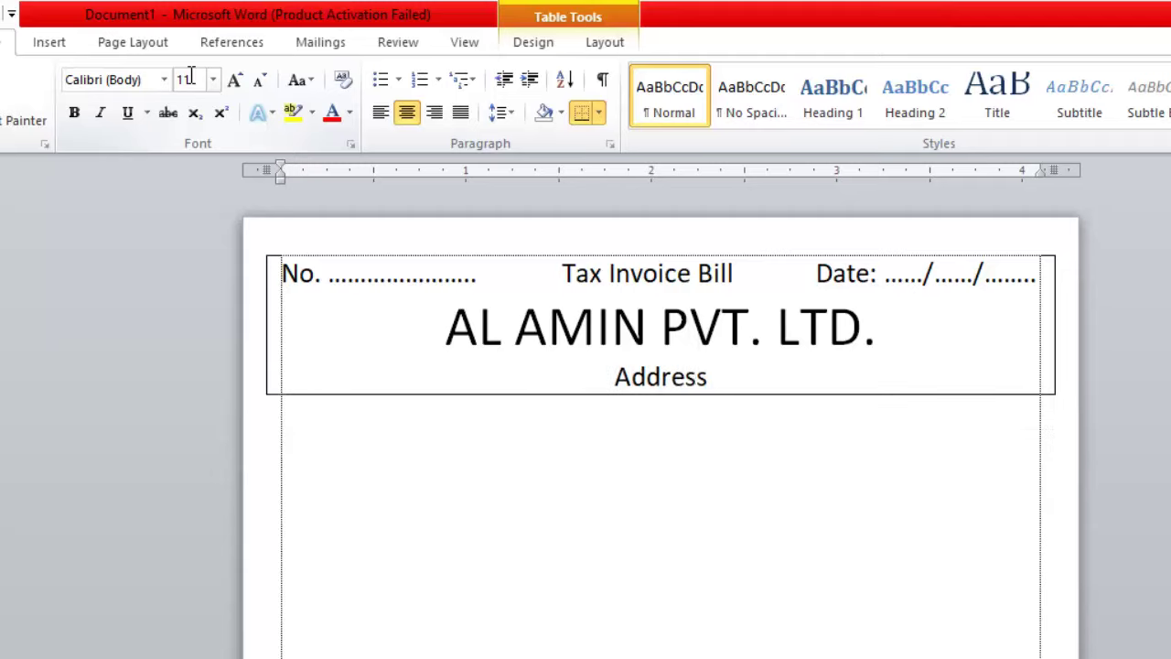
text(: 154)
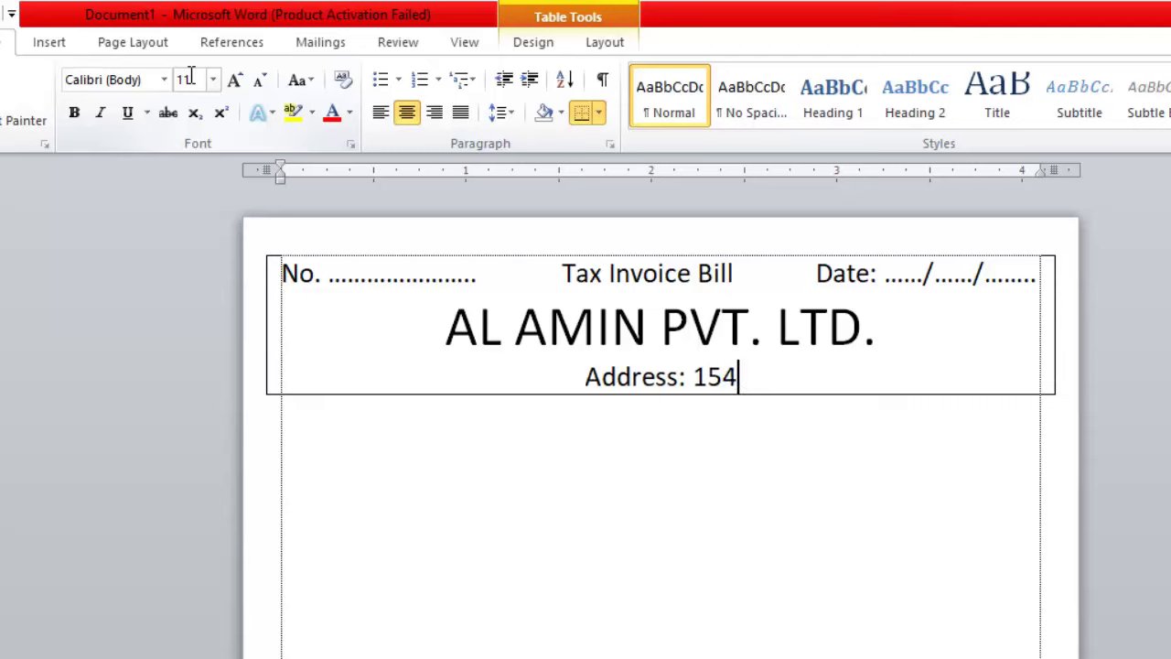
text(/132)
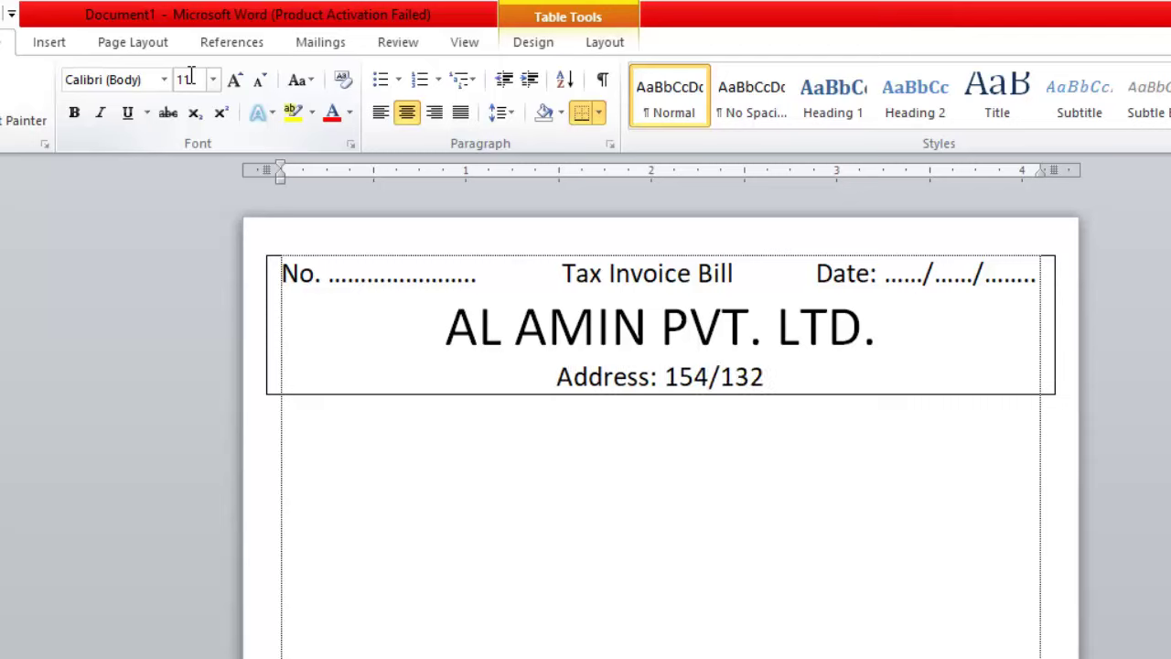
text(, A)
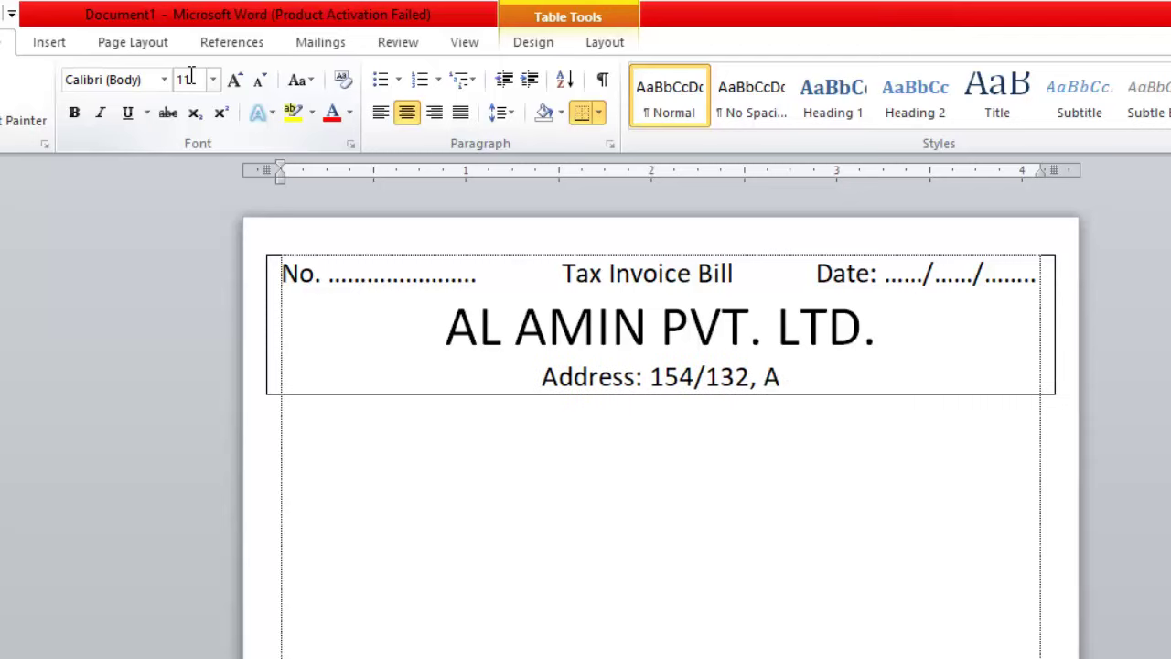
text(grabad, C)
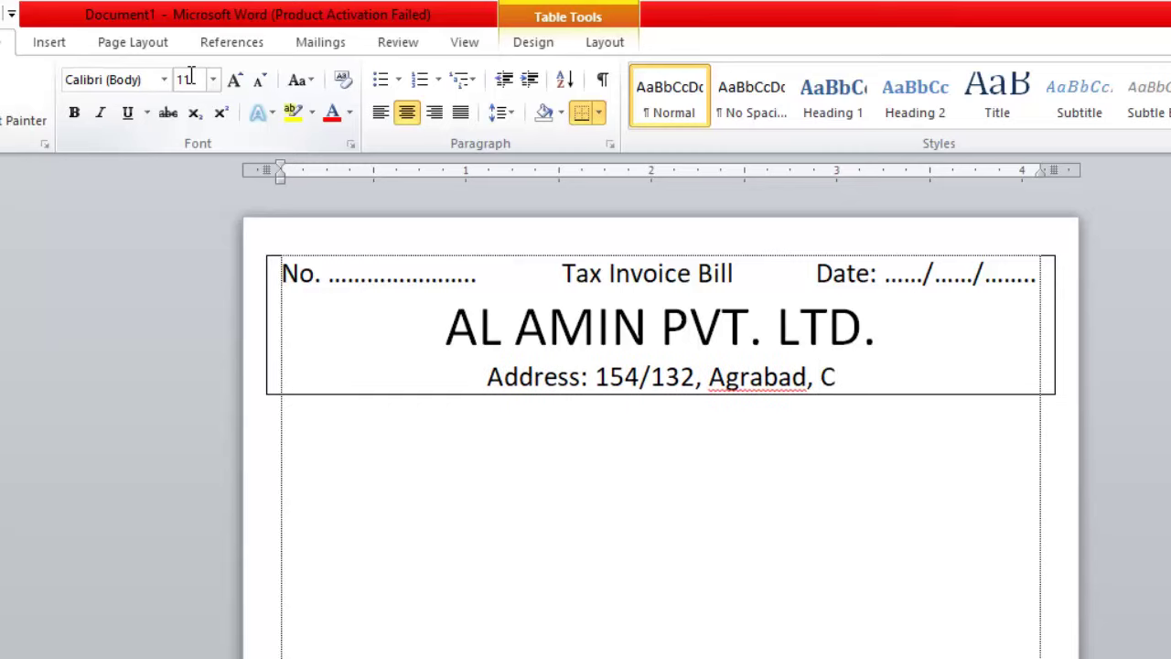
text(hattogram.)
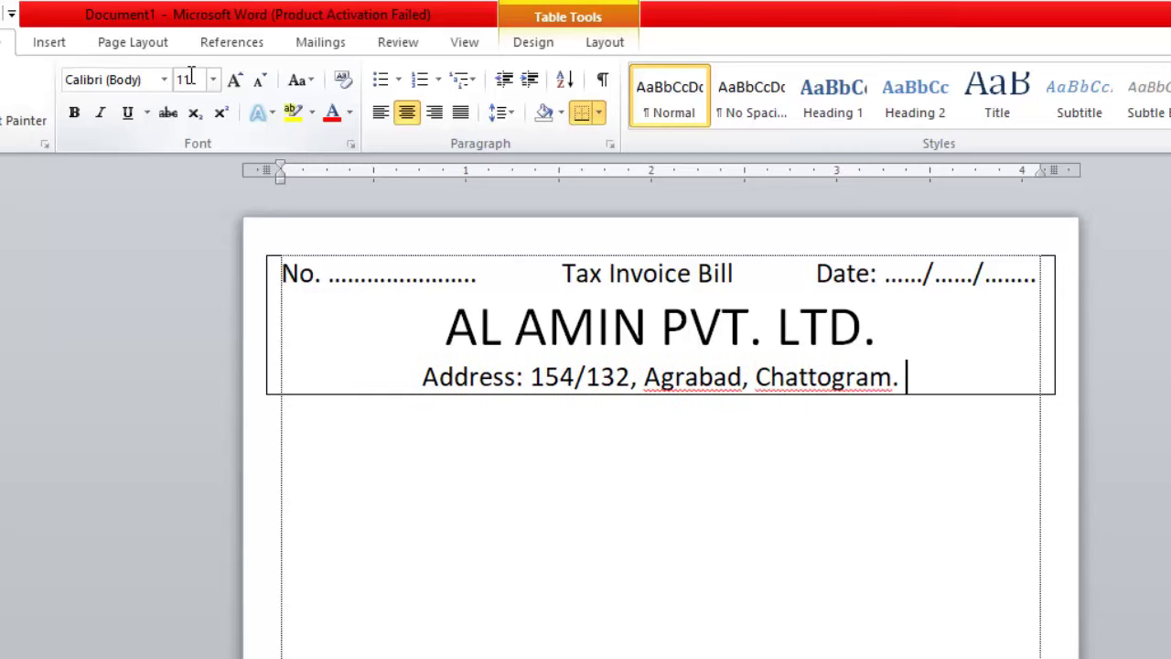
- Add a 'Mobile:' line with the company's phone number beneath it
key(Return)
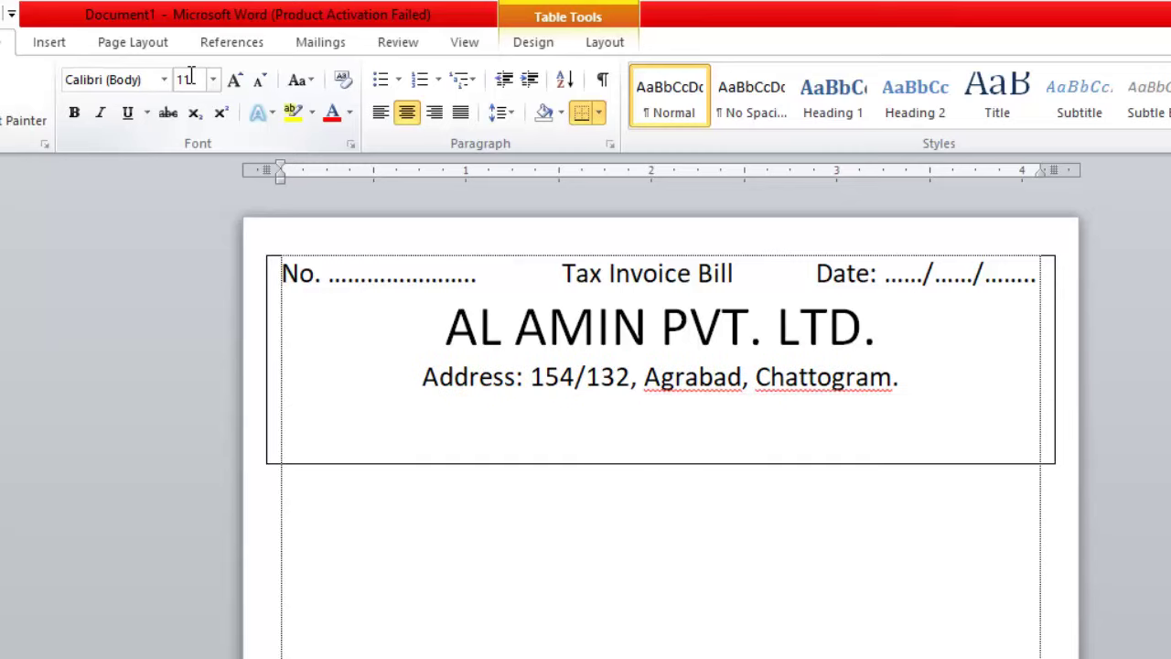
text(Moibl)
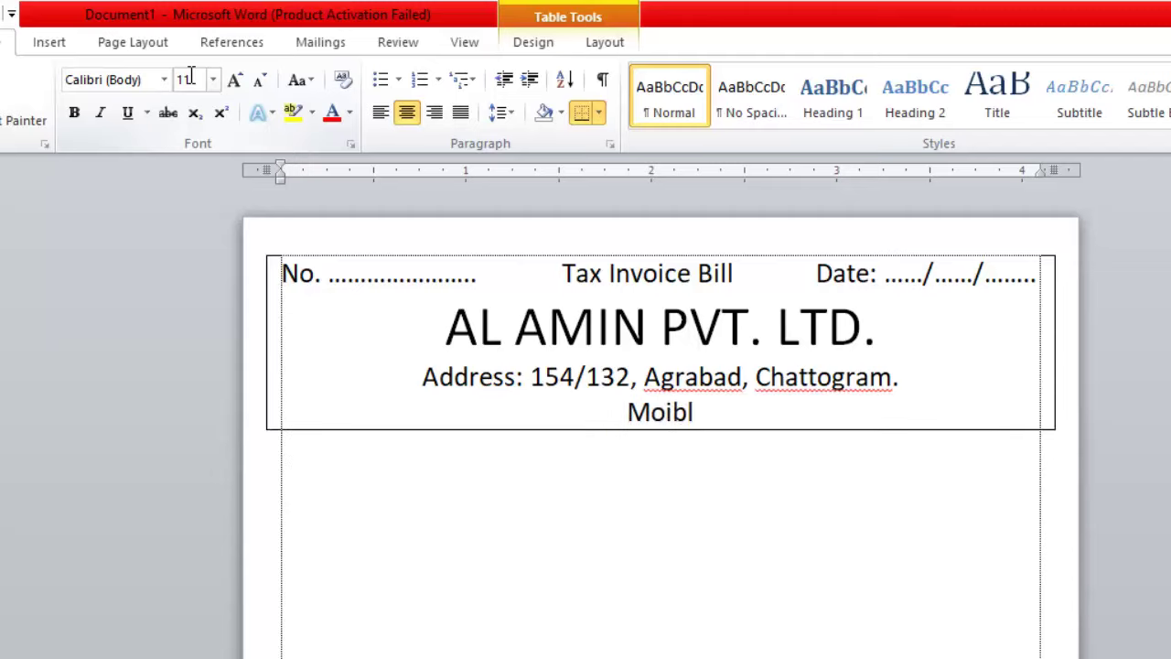
key(BackSpace)
key(BackSpace)
key(BackSpace)
text(bile:)
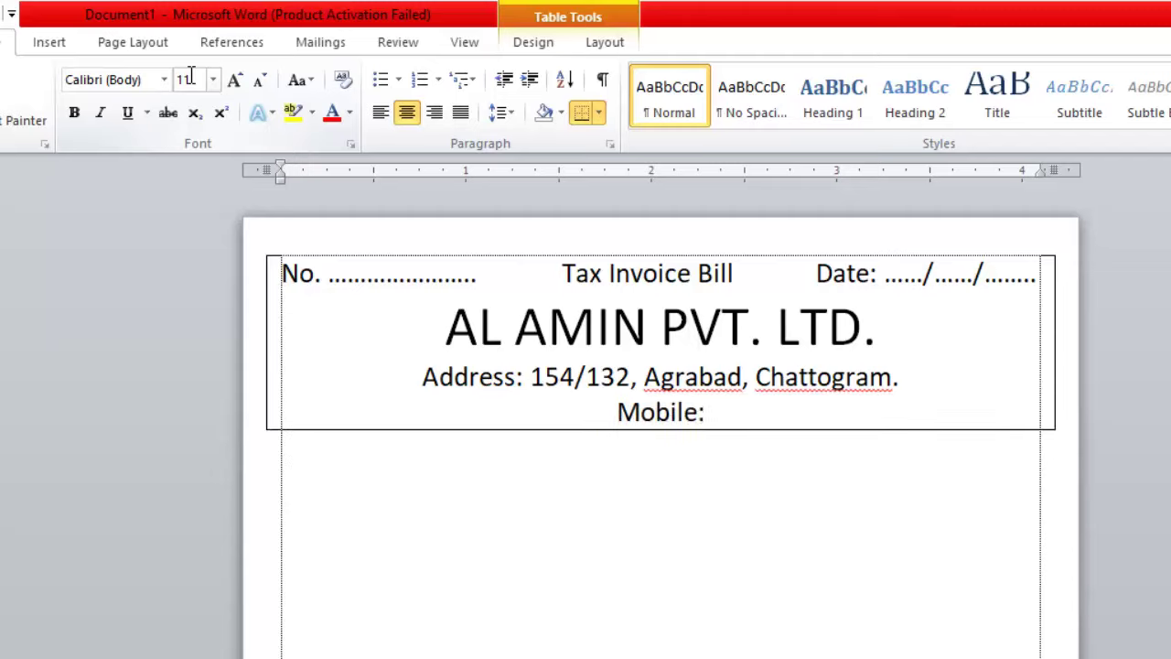
text( +88 0)
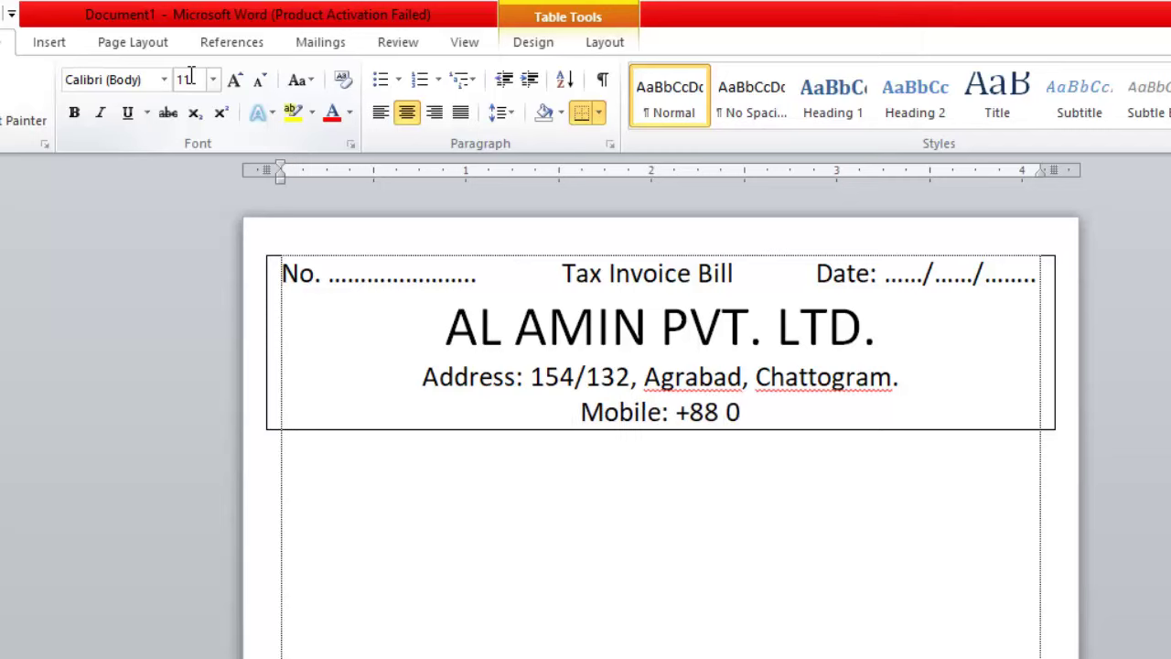
text(1815 )
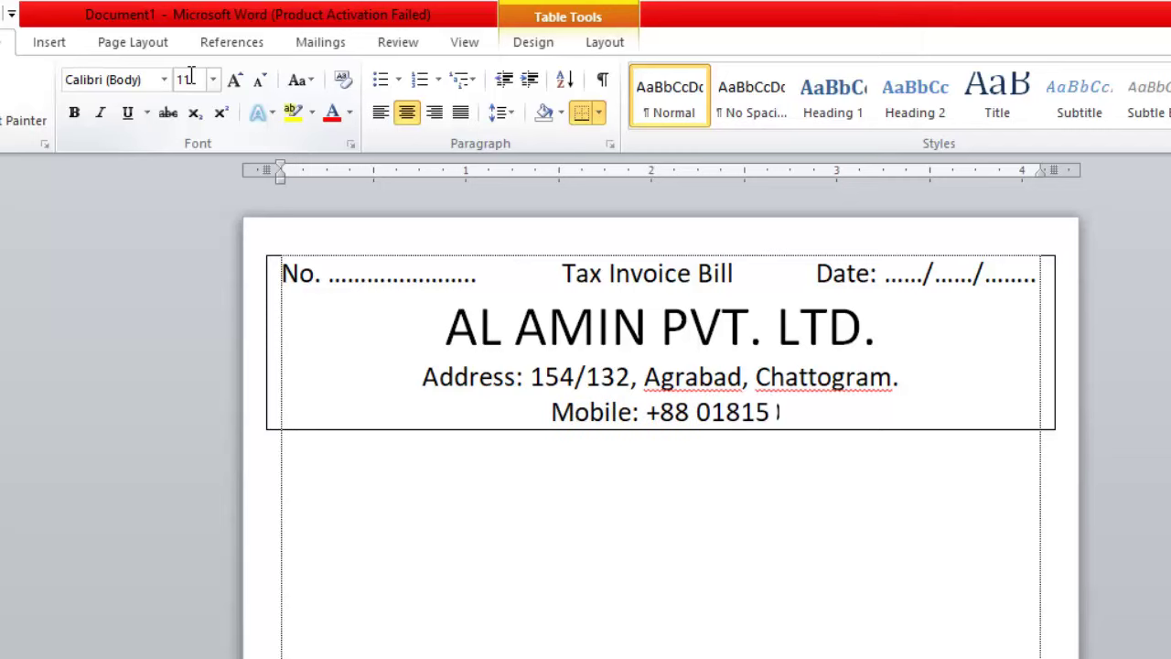
text(00 00 000)
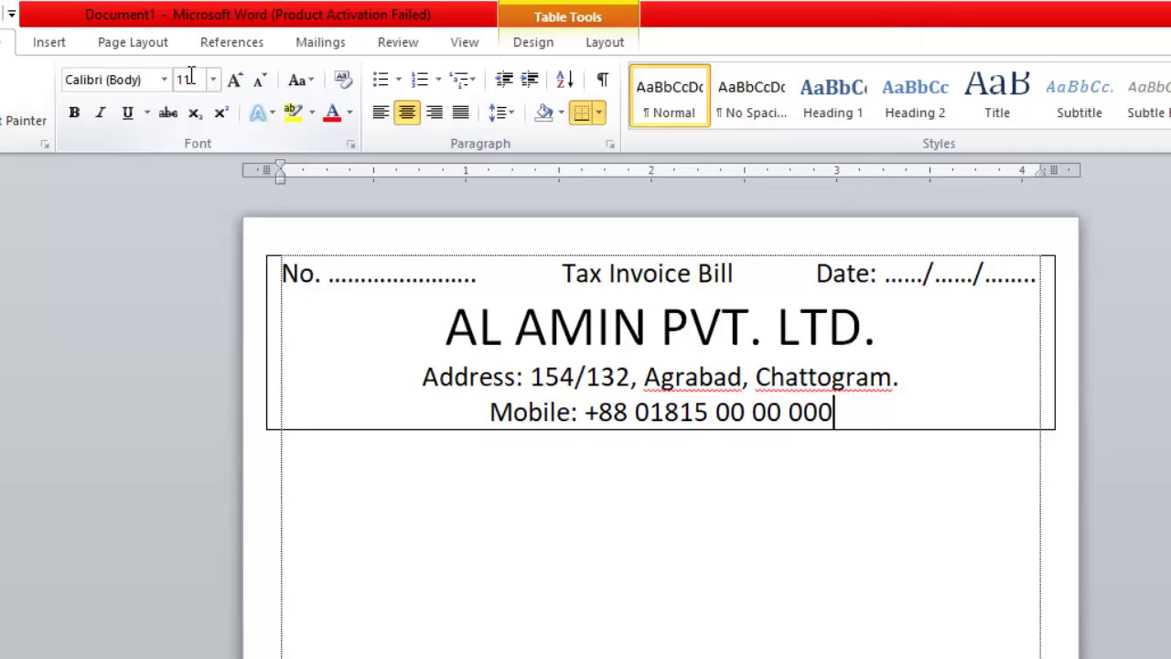
- Add left-aligned dotted Name, Address/Date and Mob/Email lines below the mobile line
key(Return)
key(Return)
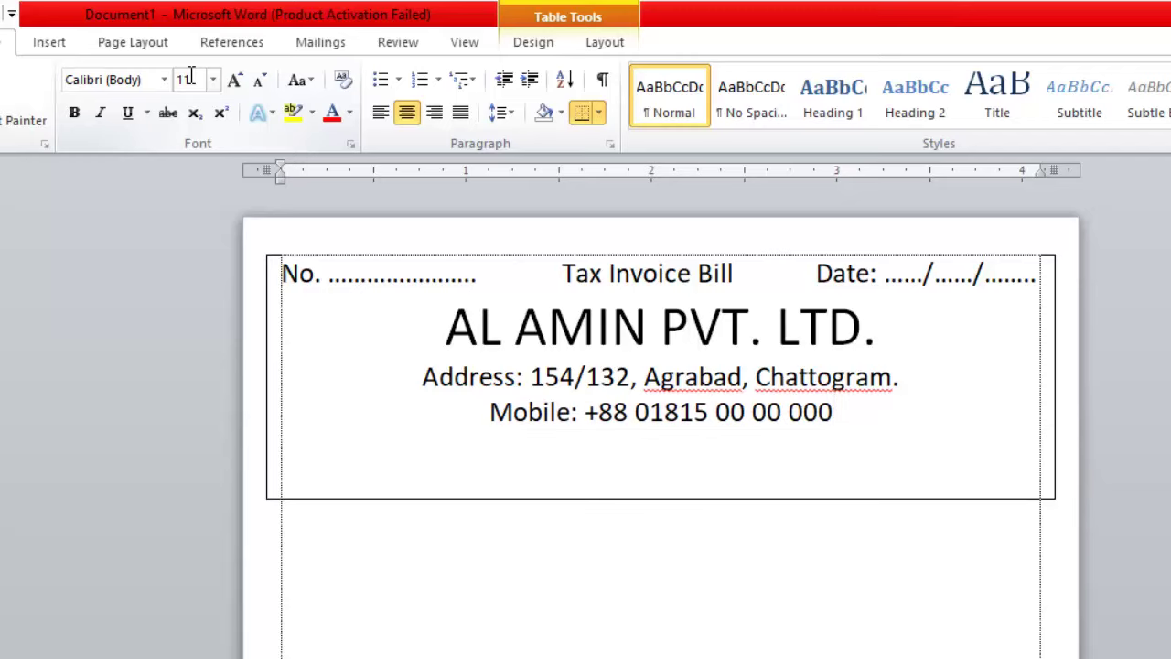
key(ctrl+l)
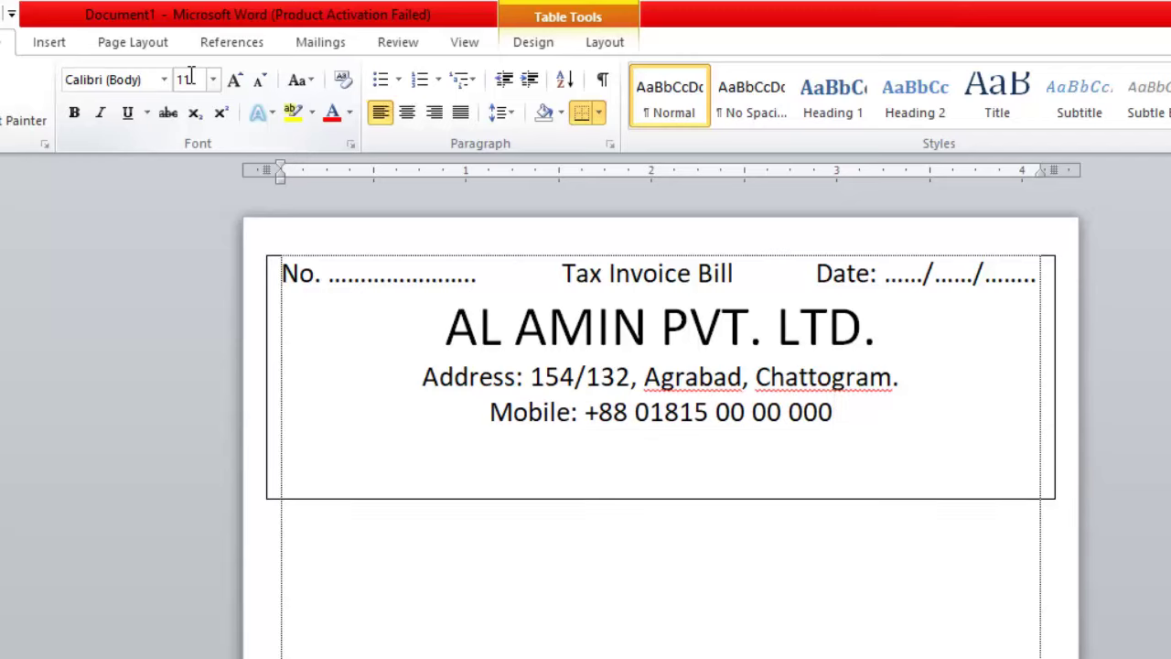
text(Name: )
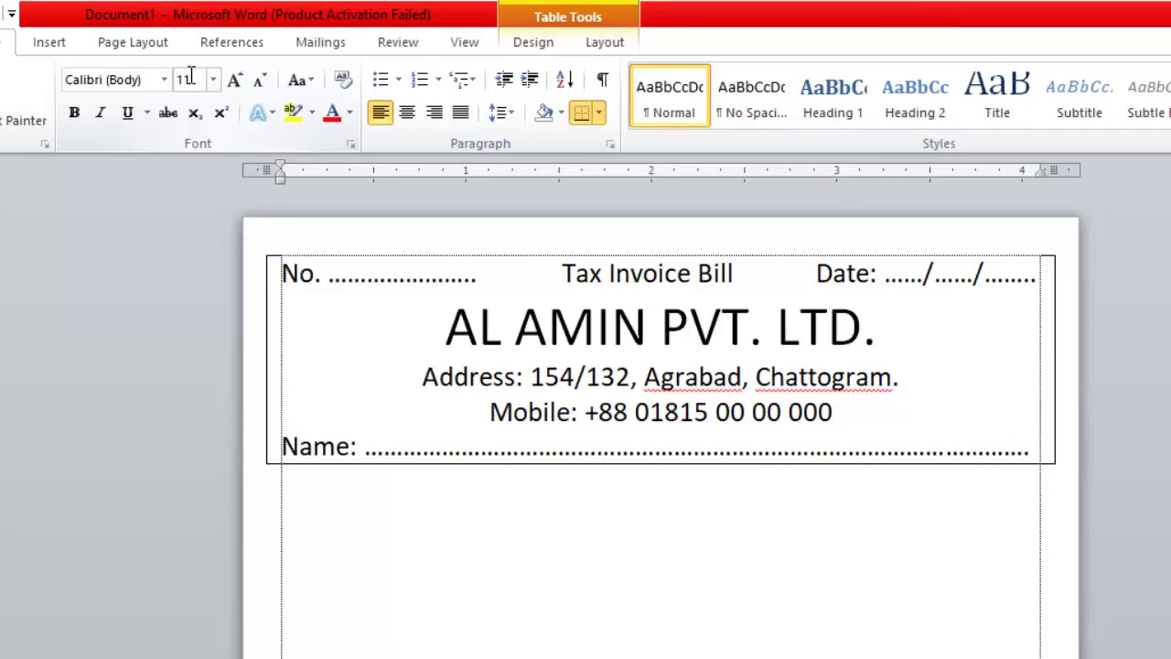
text(...)
key(BackSpace)
key(Return)
text(A)
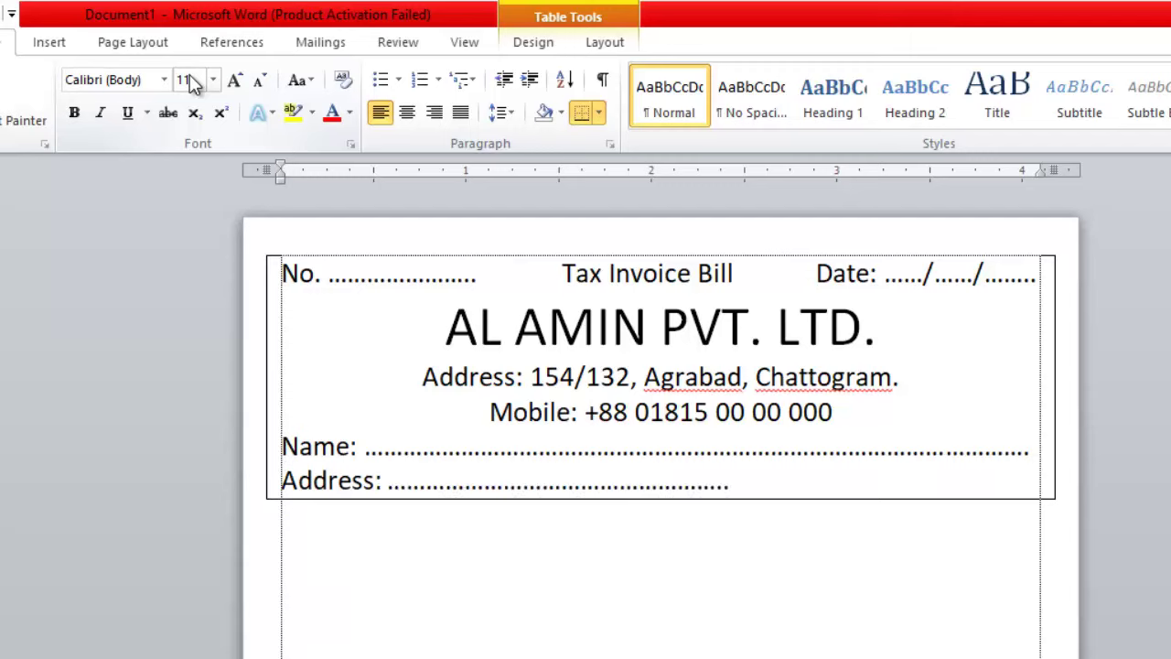
text(Date:...................................)
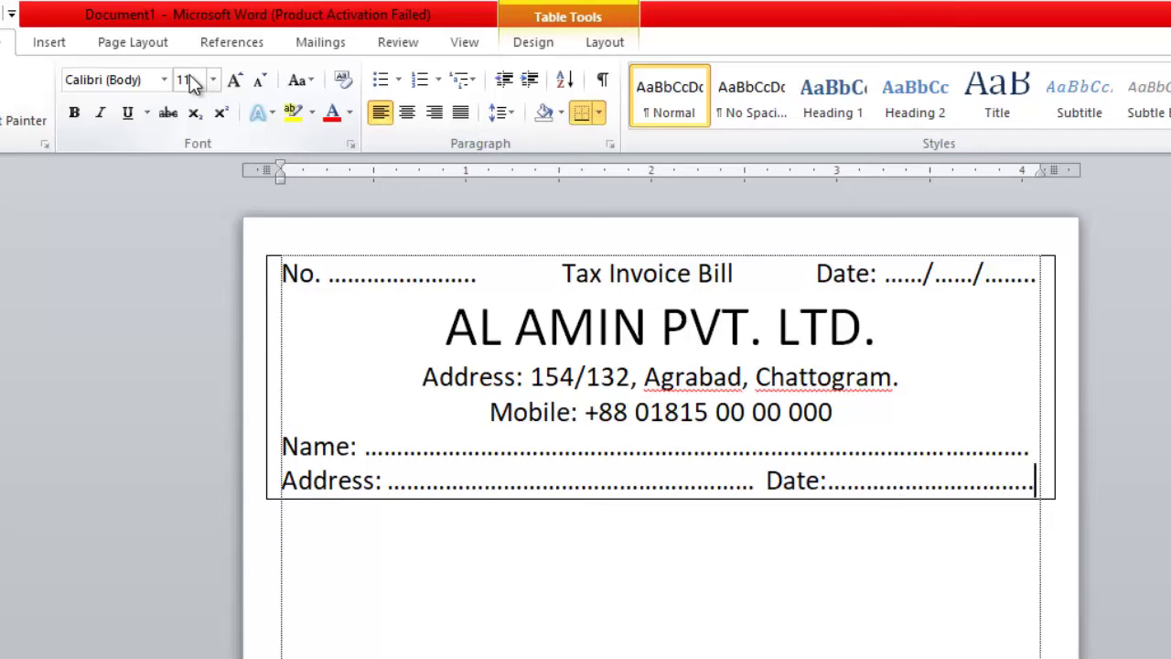
key(Return)
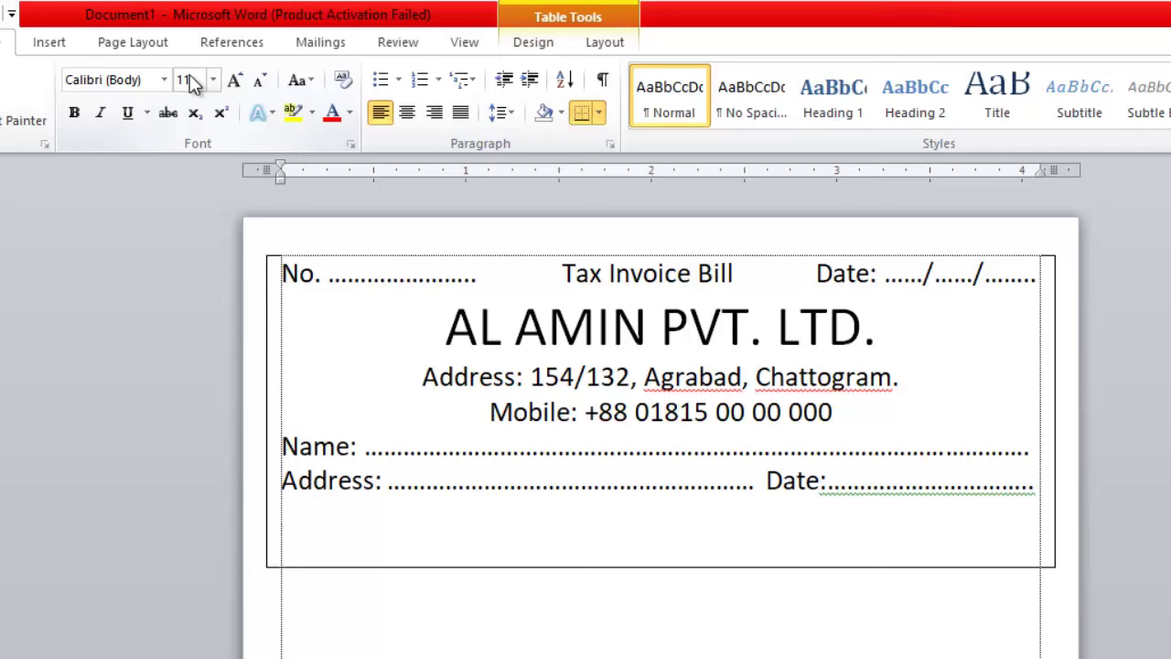
text(Mo)
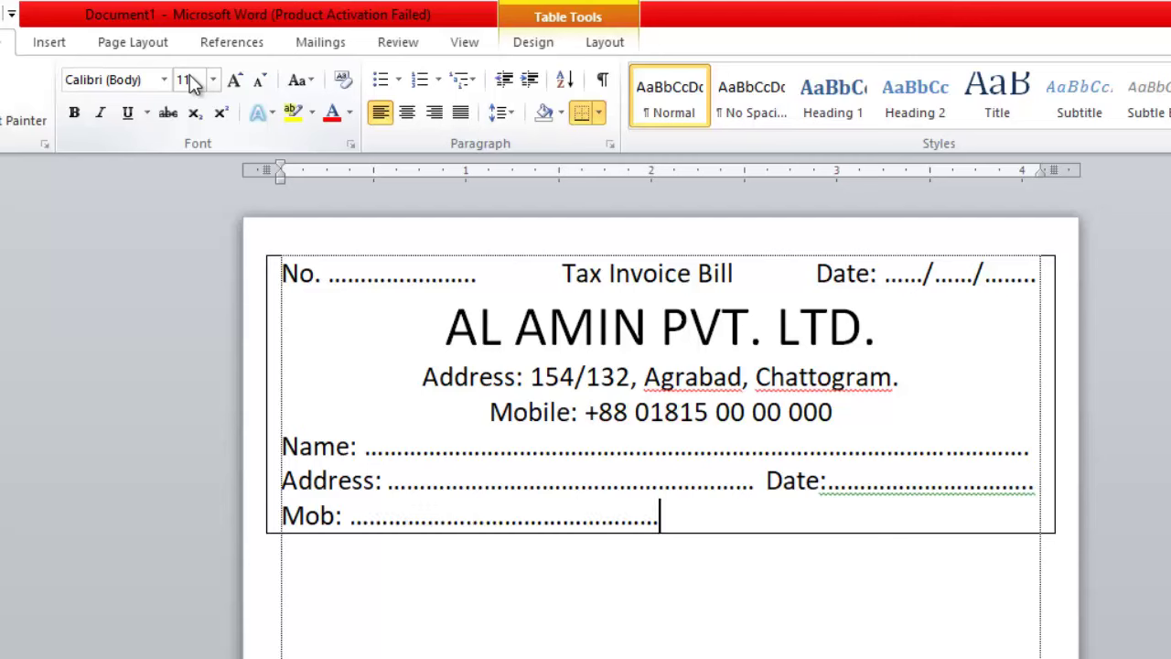
text(mail)
text(: ...........................................)
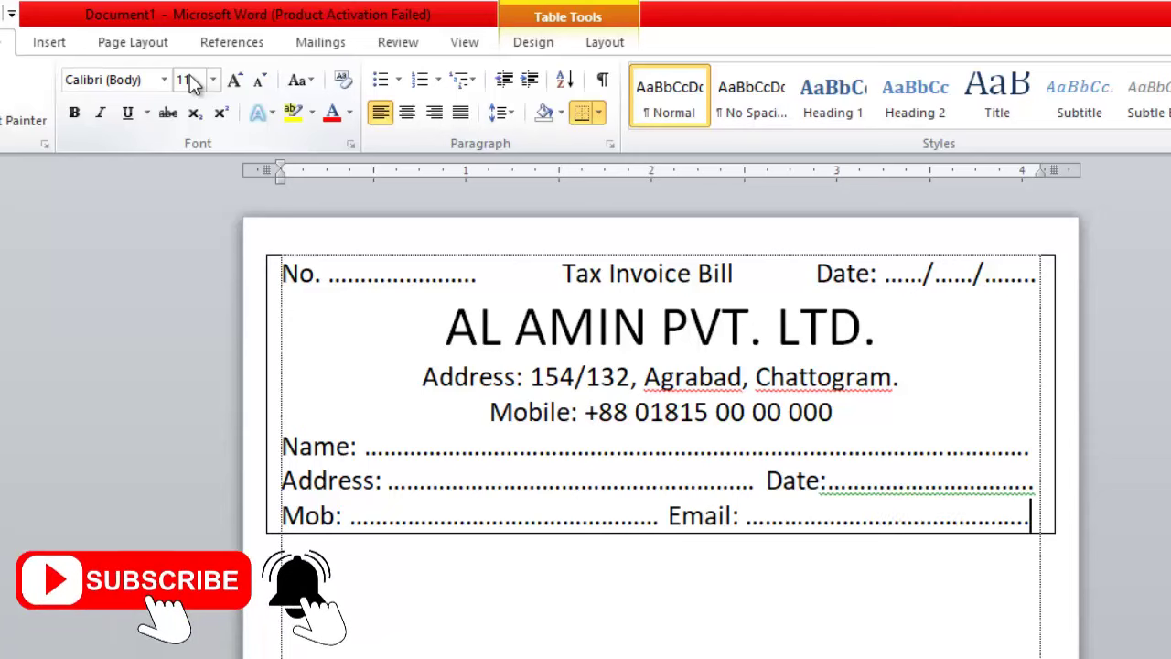
text(.)
click(862, 412)
- Insert a blank line below the mobile line at 8 pt
key(Return)
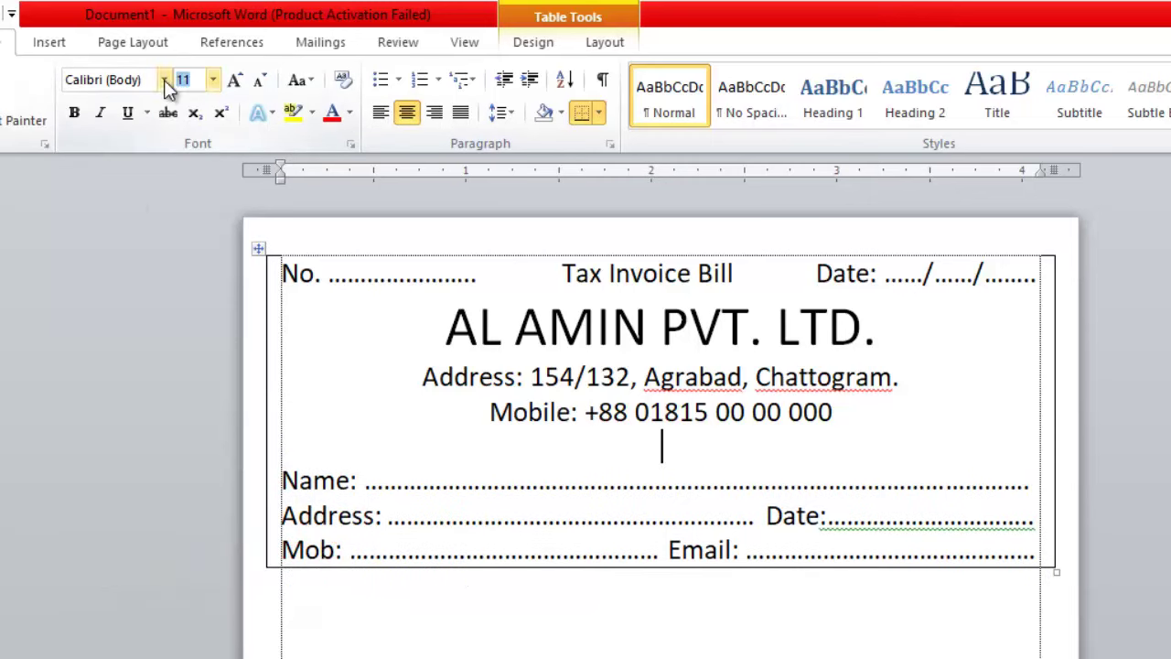
text(8)
key(Return)
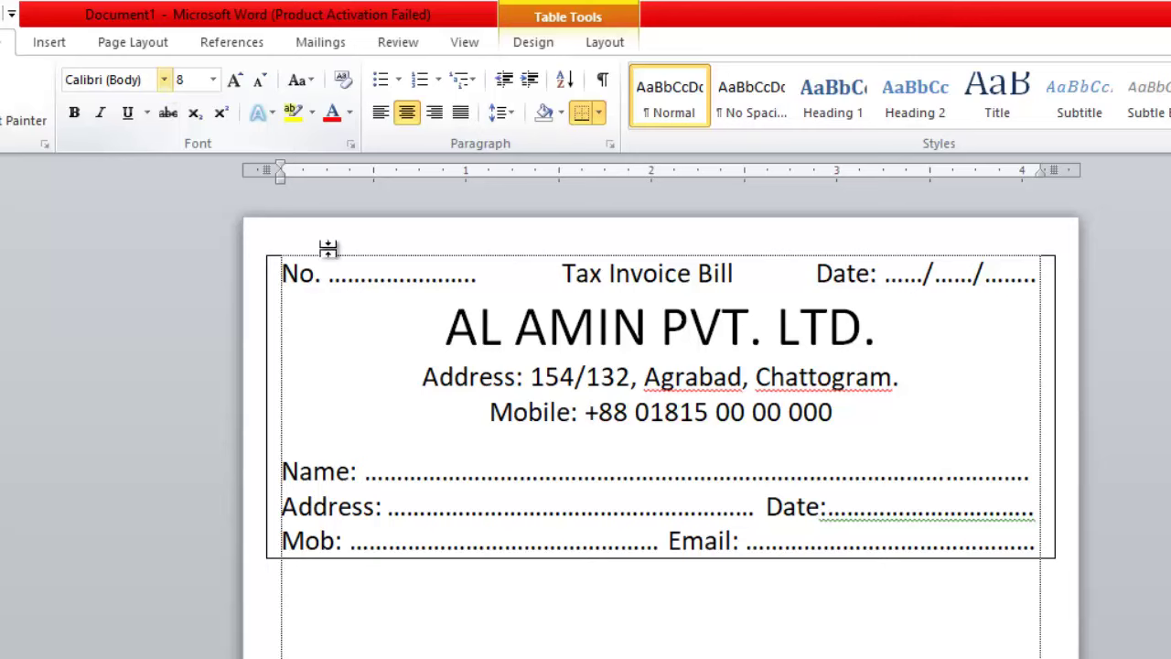
- Apply 1.15 line spacing to the Name, Address and Mob lines, then add a blank line
drag(790, 549, 516, 483)
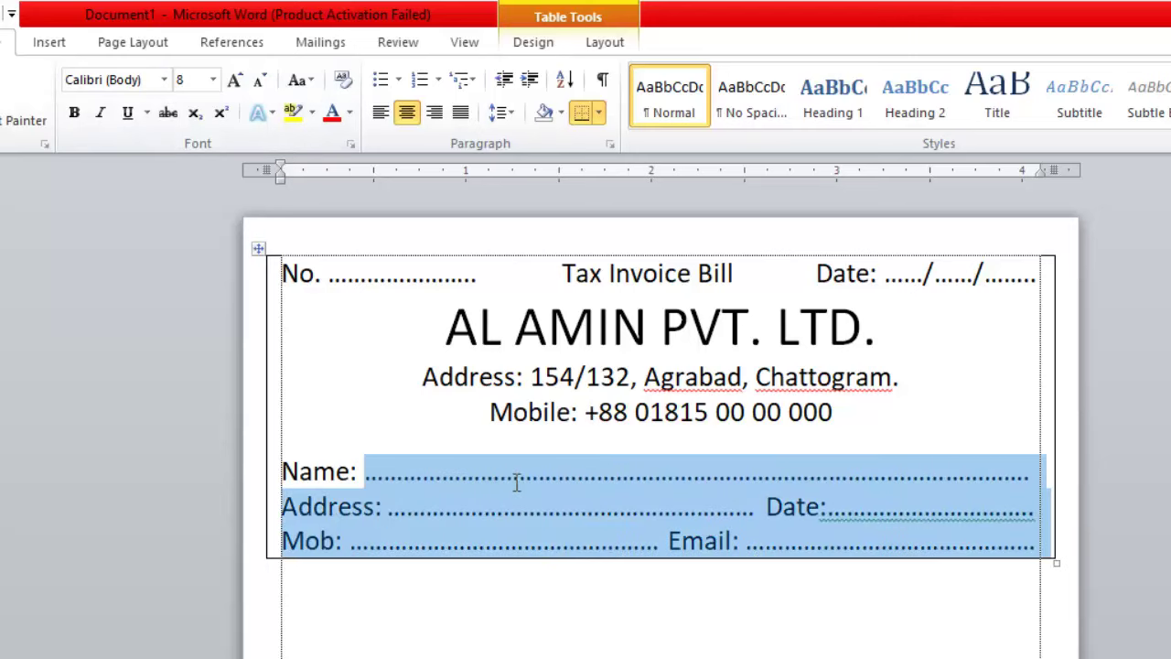
click(503, 115)
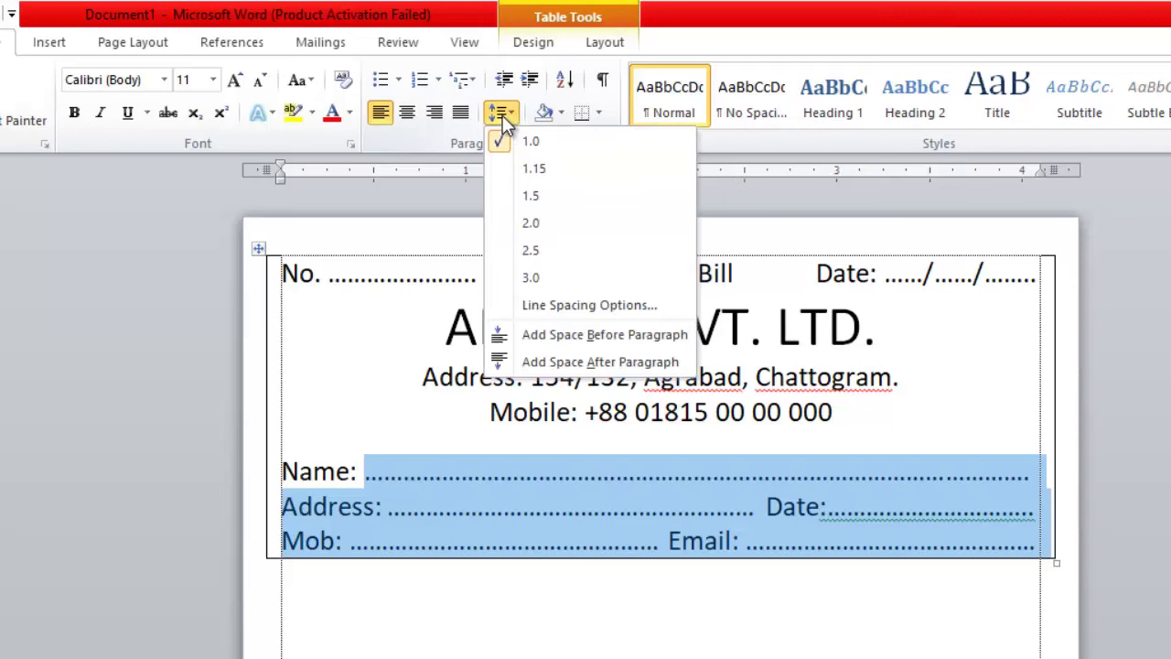
click(533, 169)
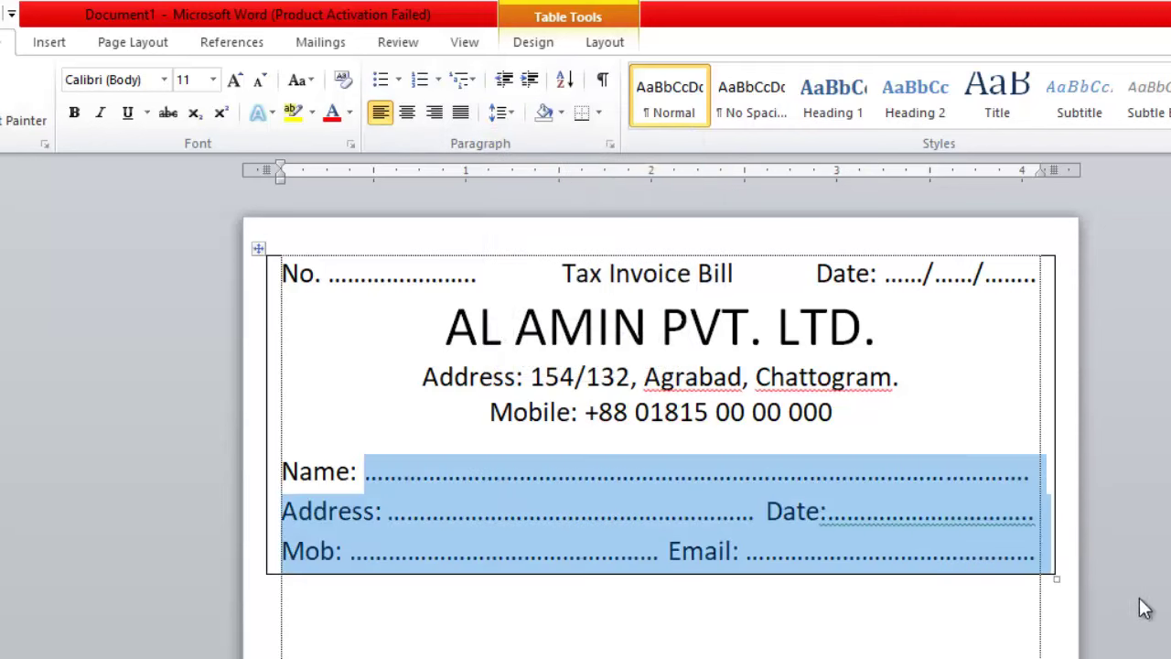
click(1050, 562)
key(Return)
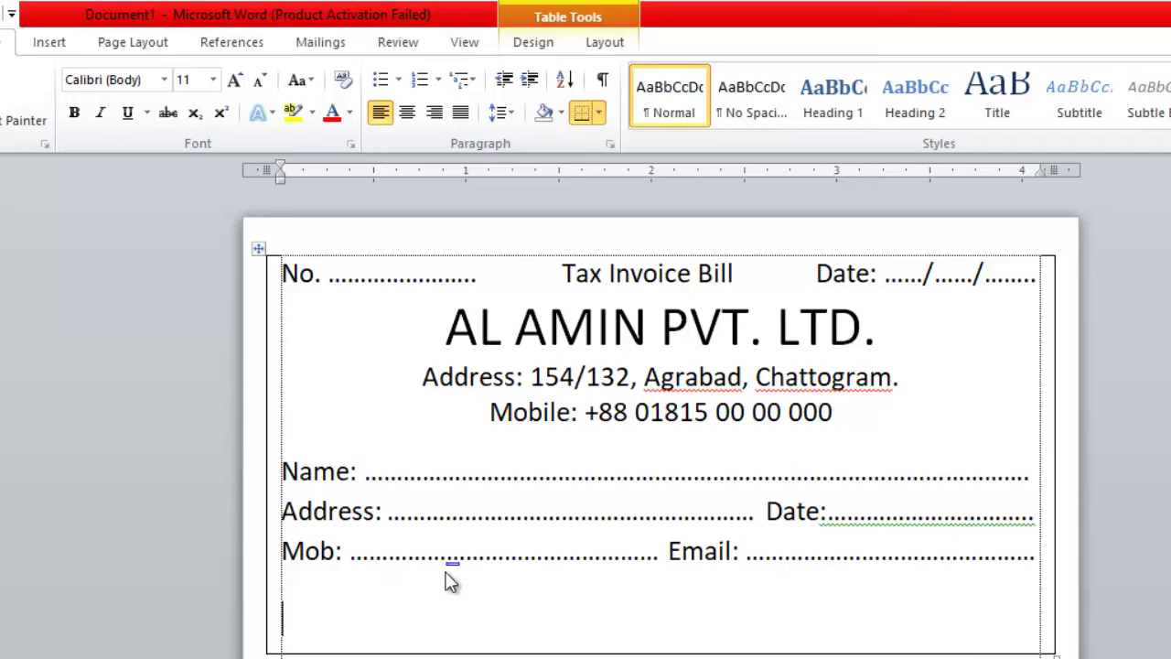
- Draw two horizontal and four vertical borders to form two five-column rows
click(543, 44)
click(974, 92)
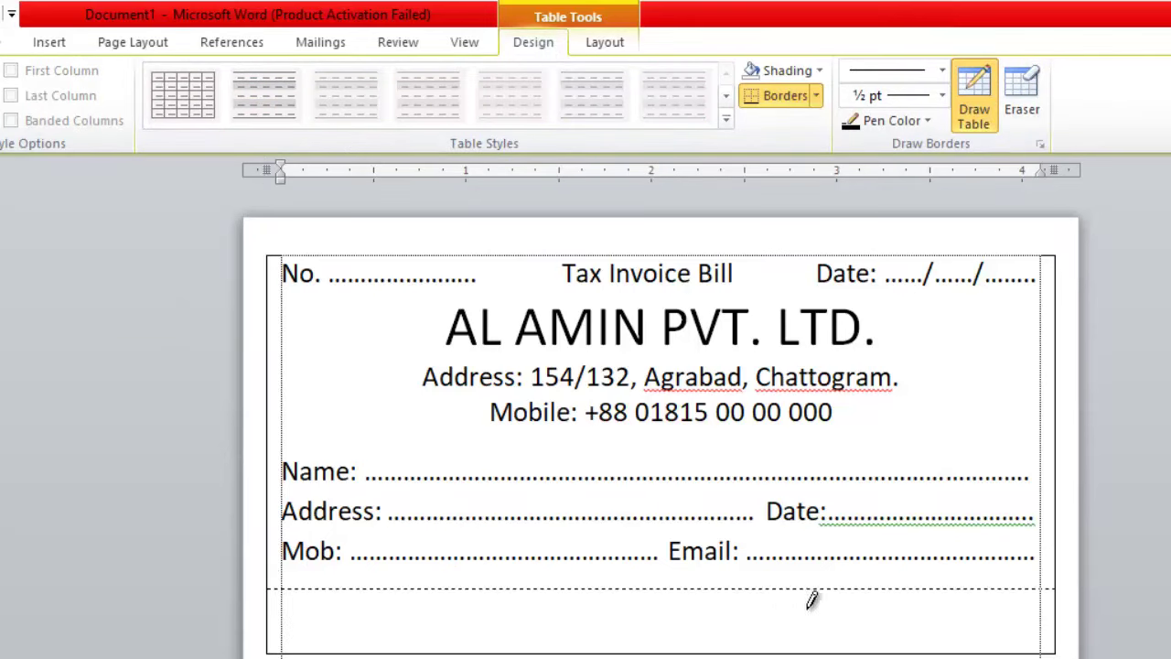
drag(268, 588, 841, 596)
drag(272, 606, 887, 596)
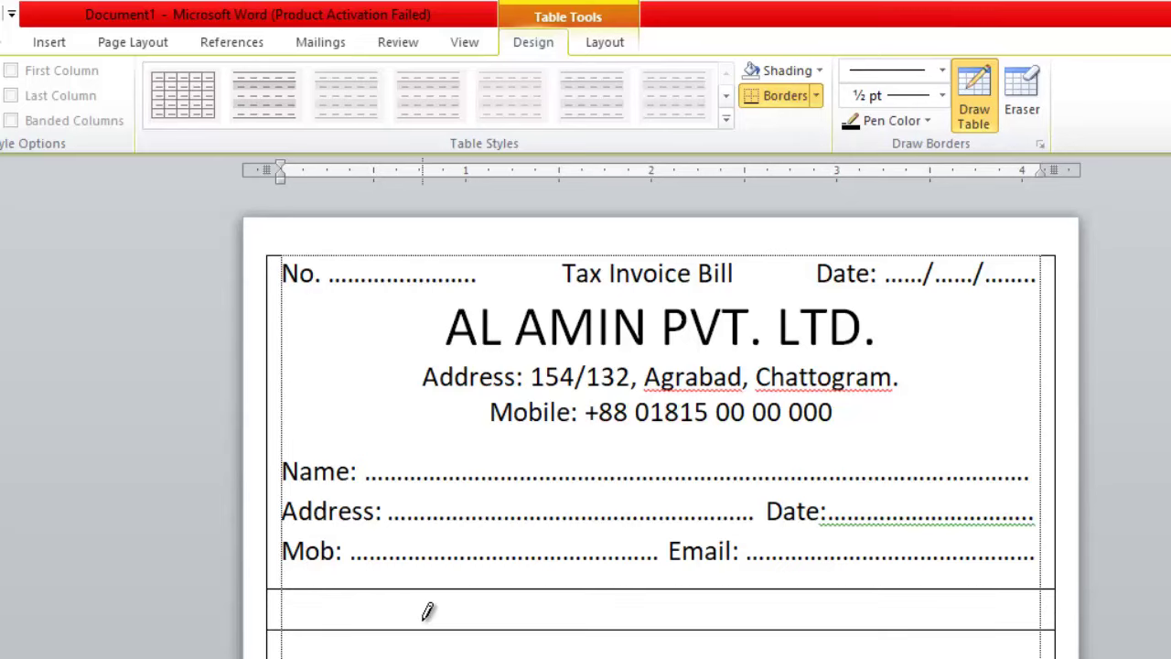
drag(341, 591, 340, 655)
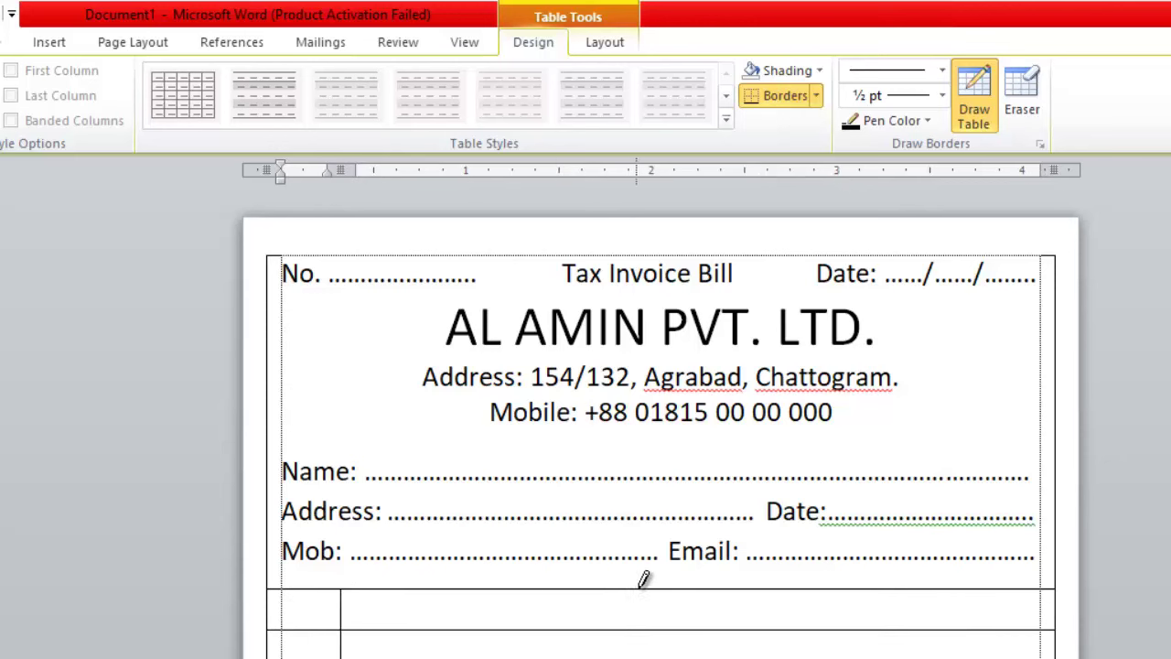
drag(641, 590, 639, 654)
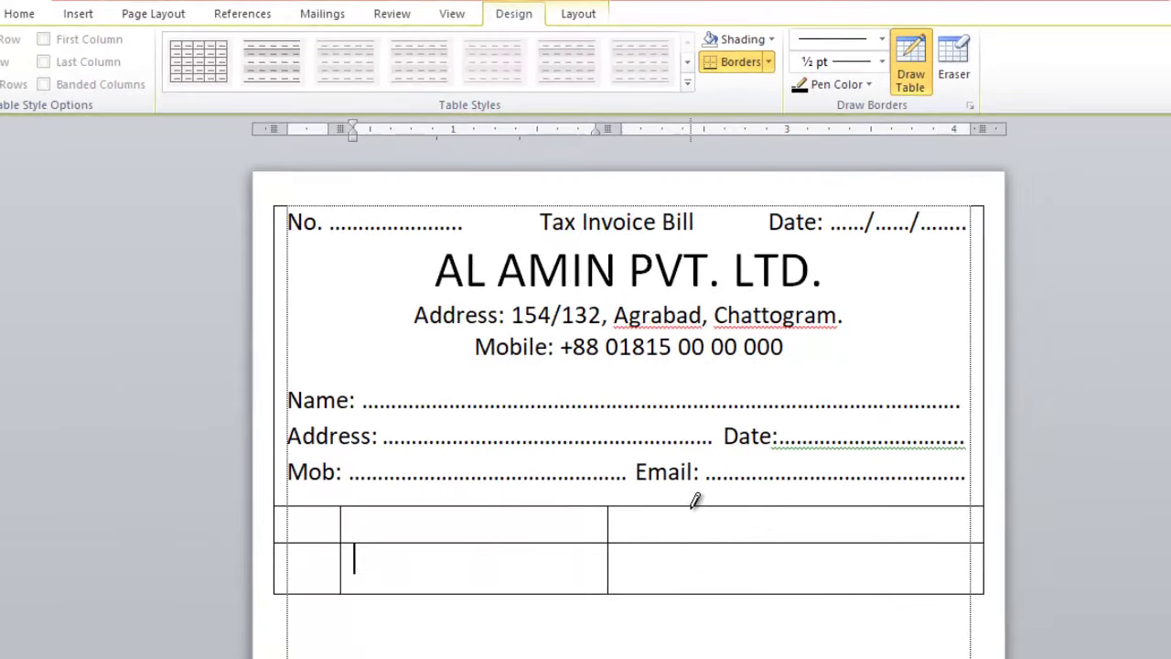
drag(695, 508, 695, 602)
drag(792, 503, 803, 576)
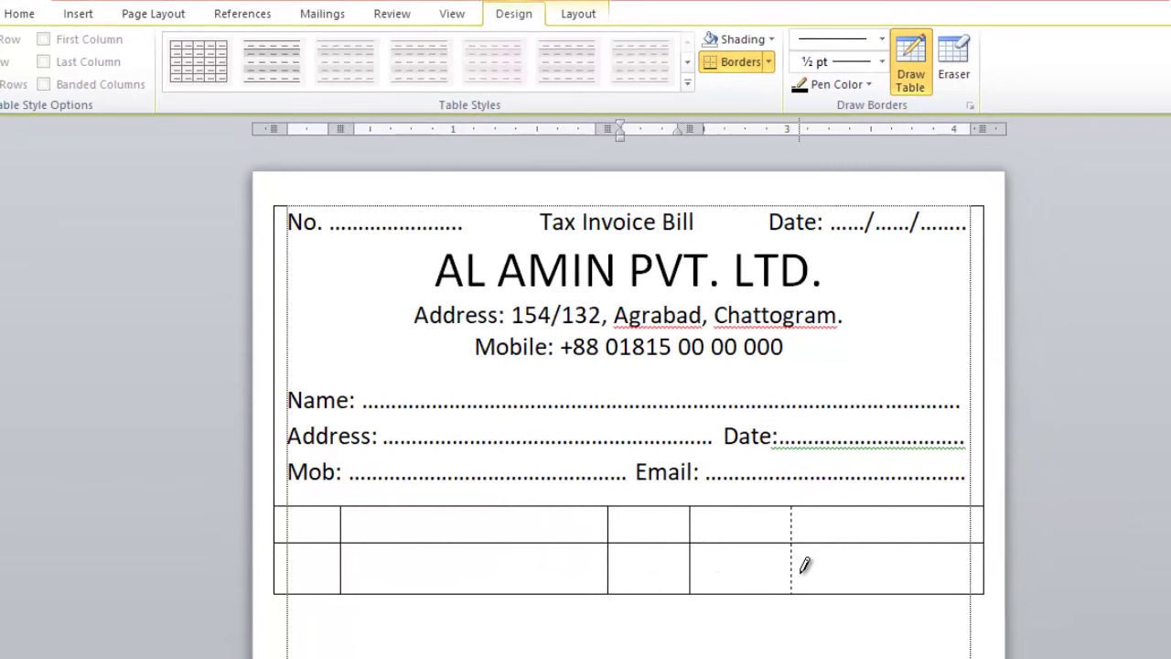
key(Escape)
click(313, 525)
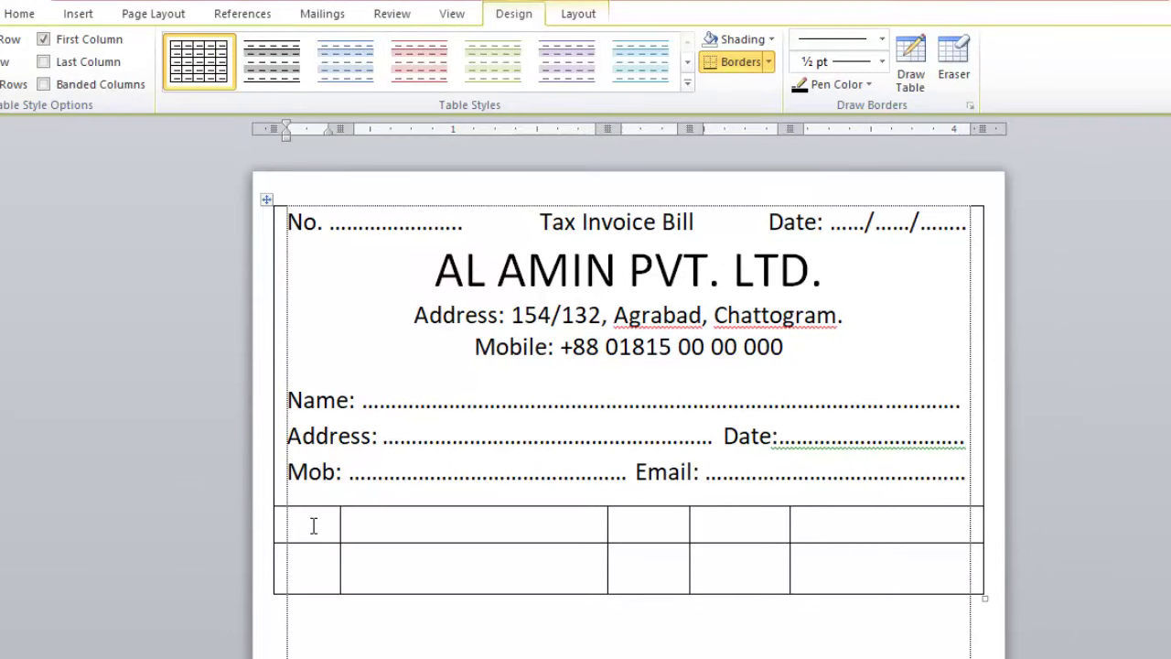
- Type the headings Sl. No., Description, Qty., Rate and Amount across the row
text(Sl. N)
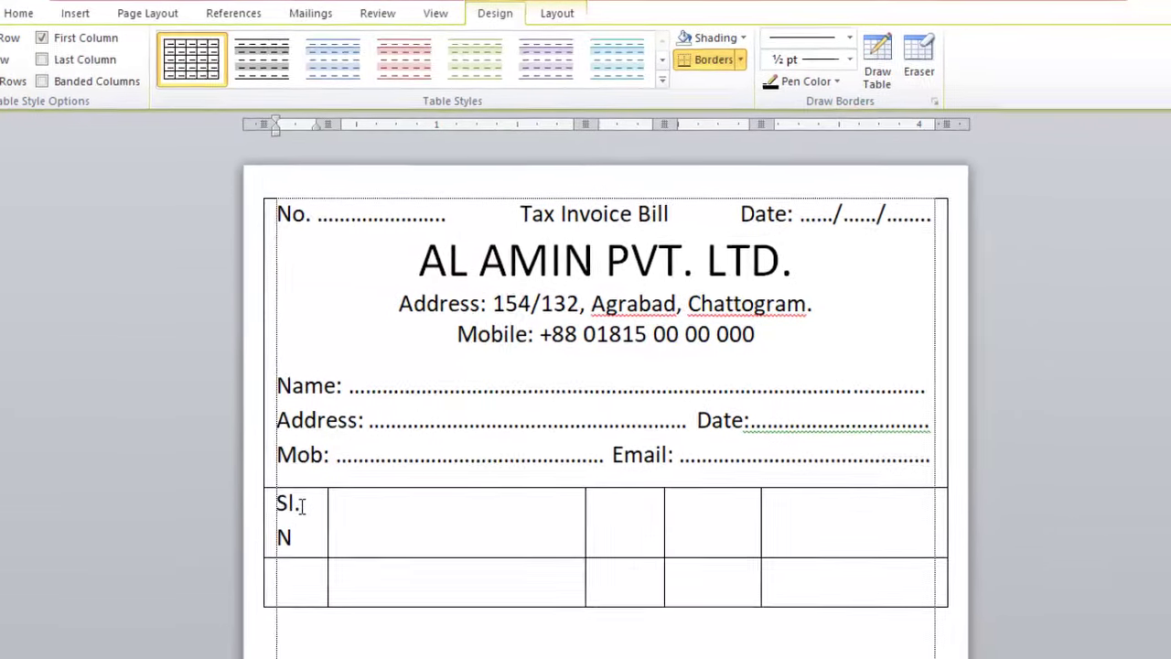
text(o.)
key(Tab)
text(Desc)
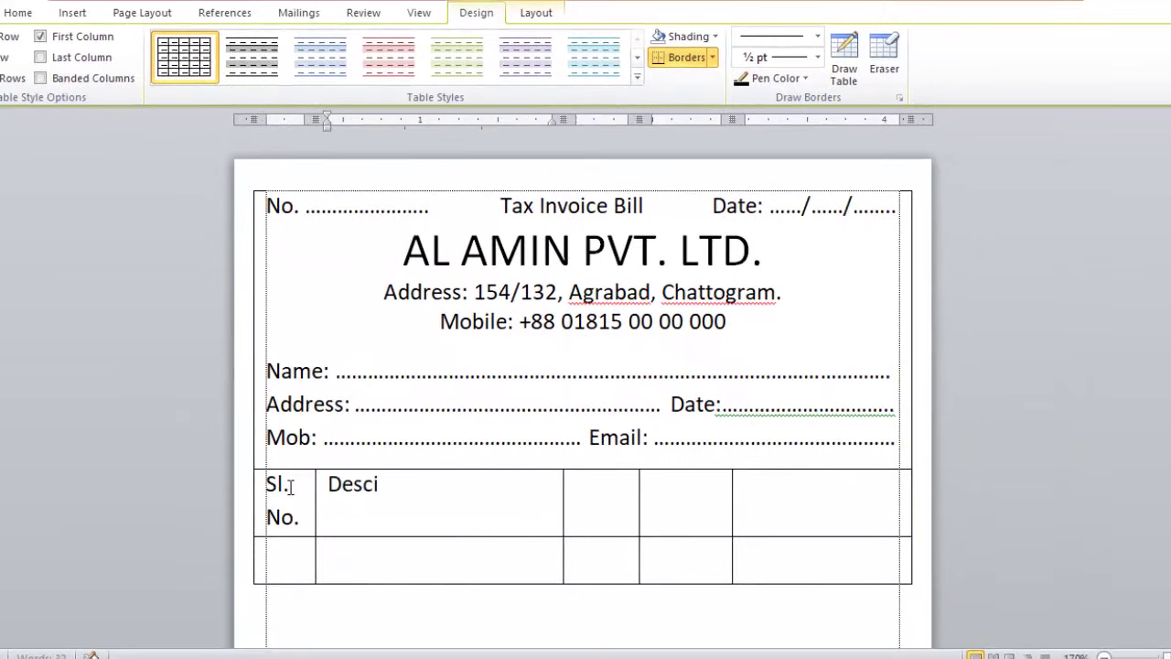
text(s)
text(cription)
key(Tab)
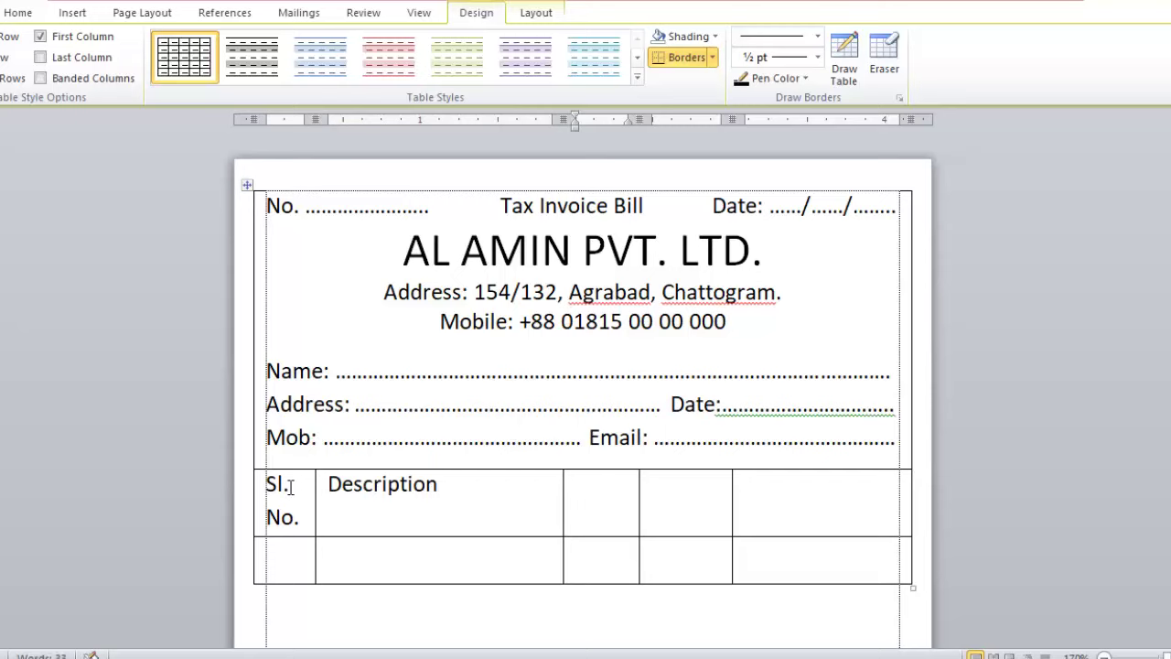
text(Qty.)
key(Tab)
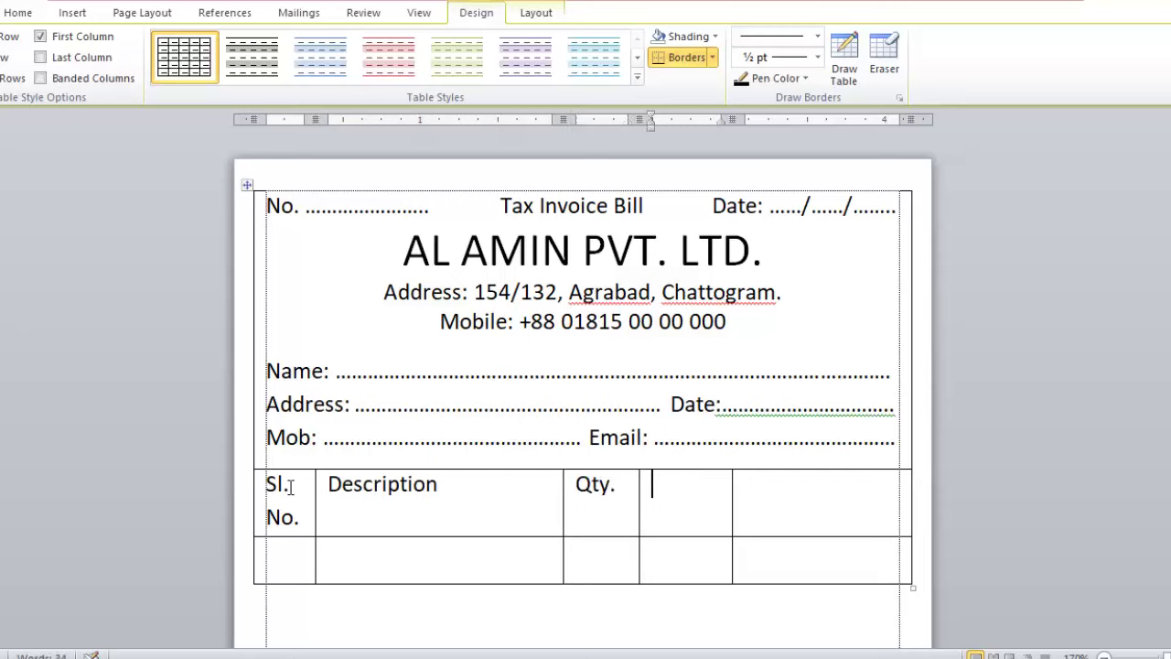
text(Rate)
key(Tab)
text(Am)
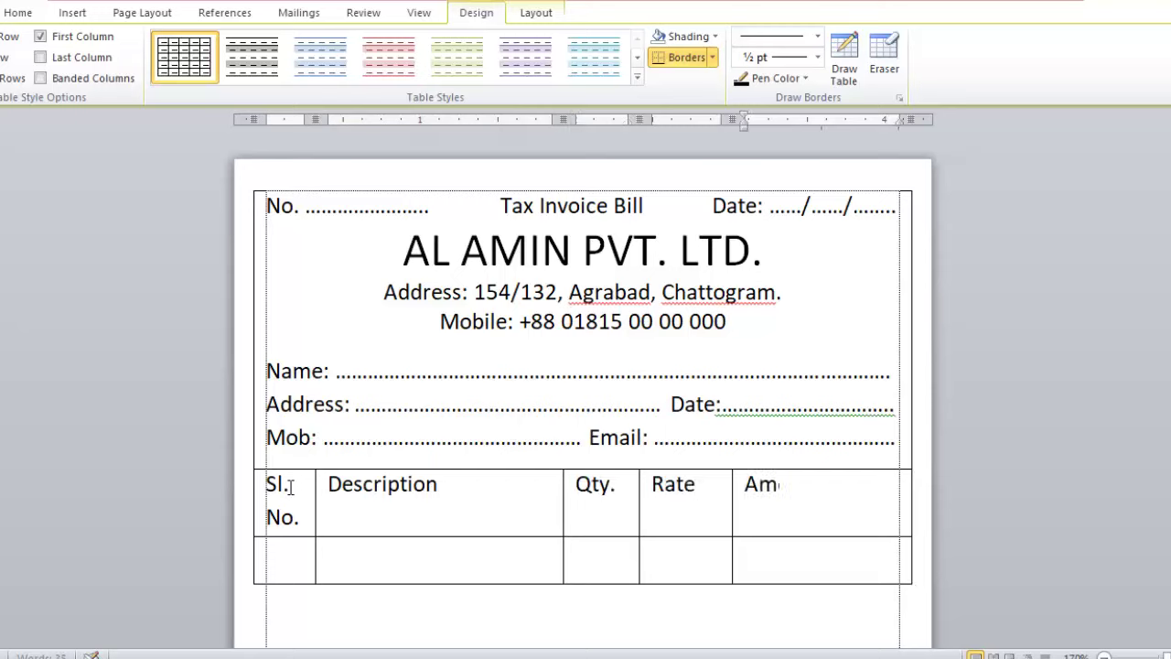
text(ount)
- Resize the columns so Description is wider and Sl. No. fits on one line
scroll(494, 453, down, 1)
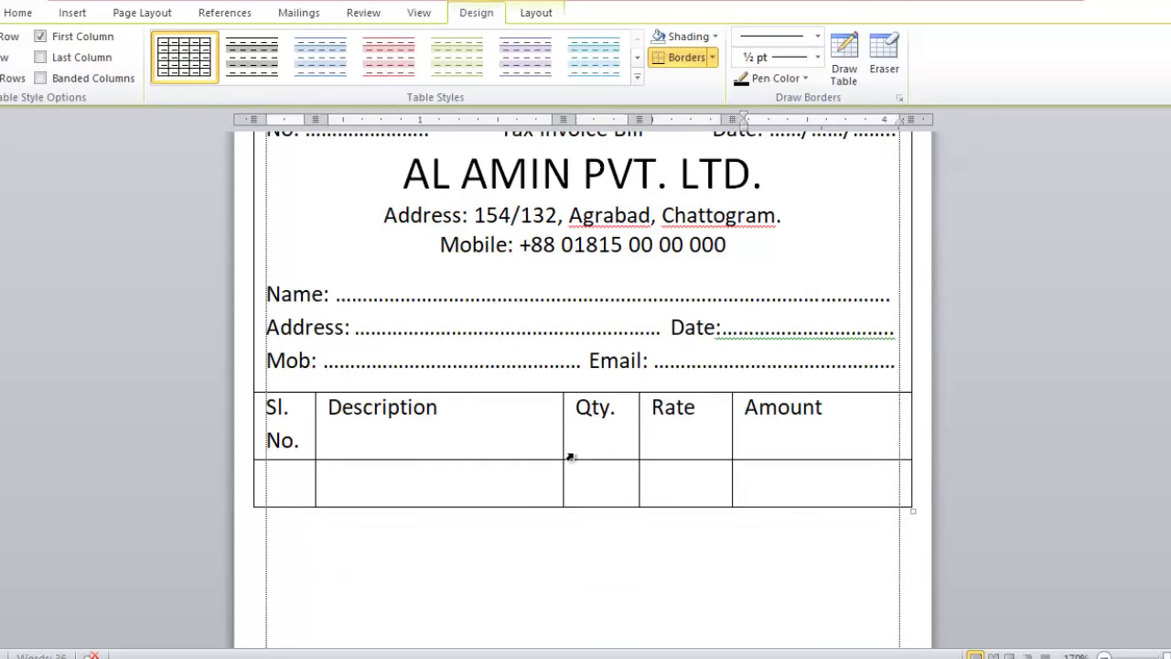
drag(733, 492, 786, 483)
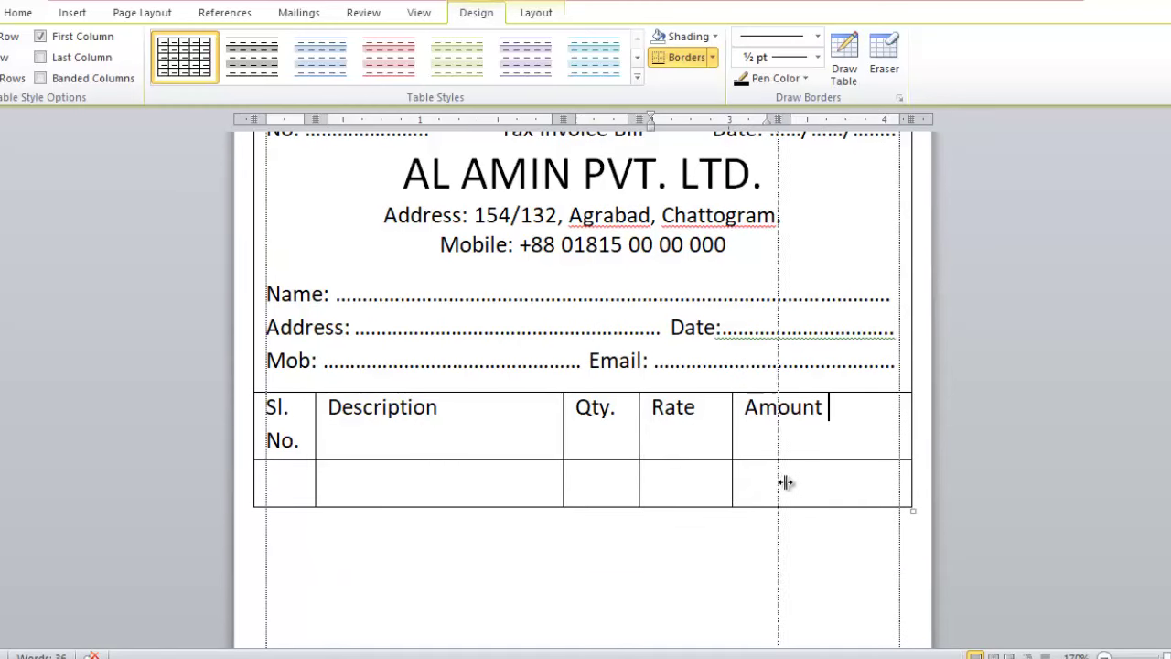
drag(639, 478, 719, 480)
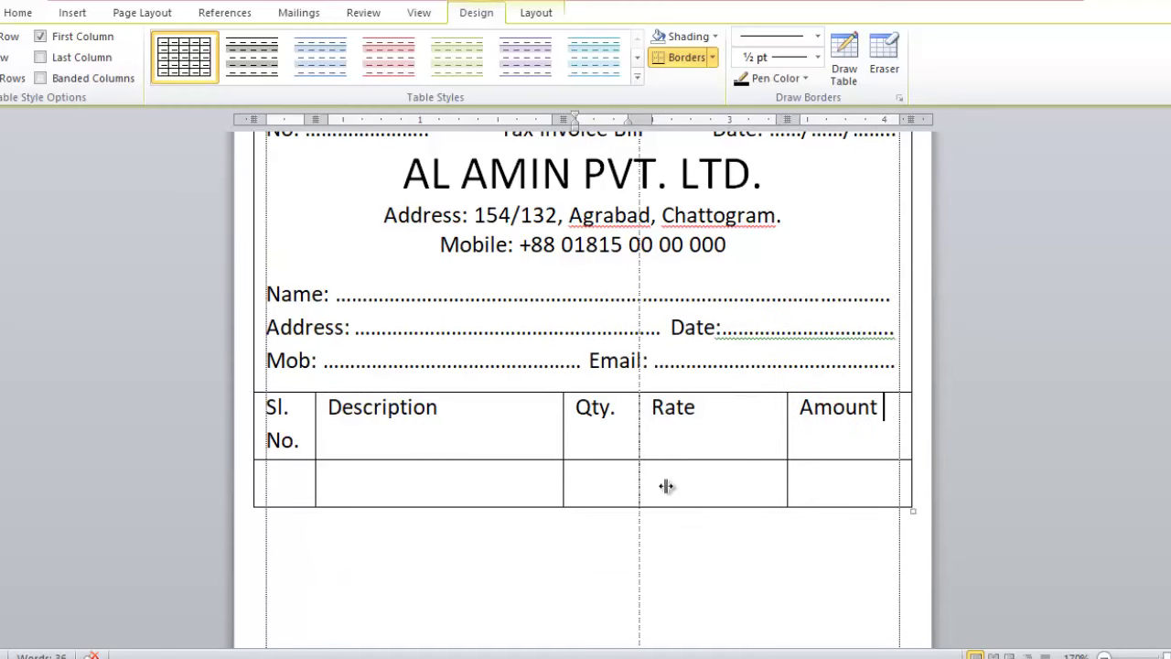
drag(563, 475, 650, 472)
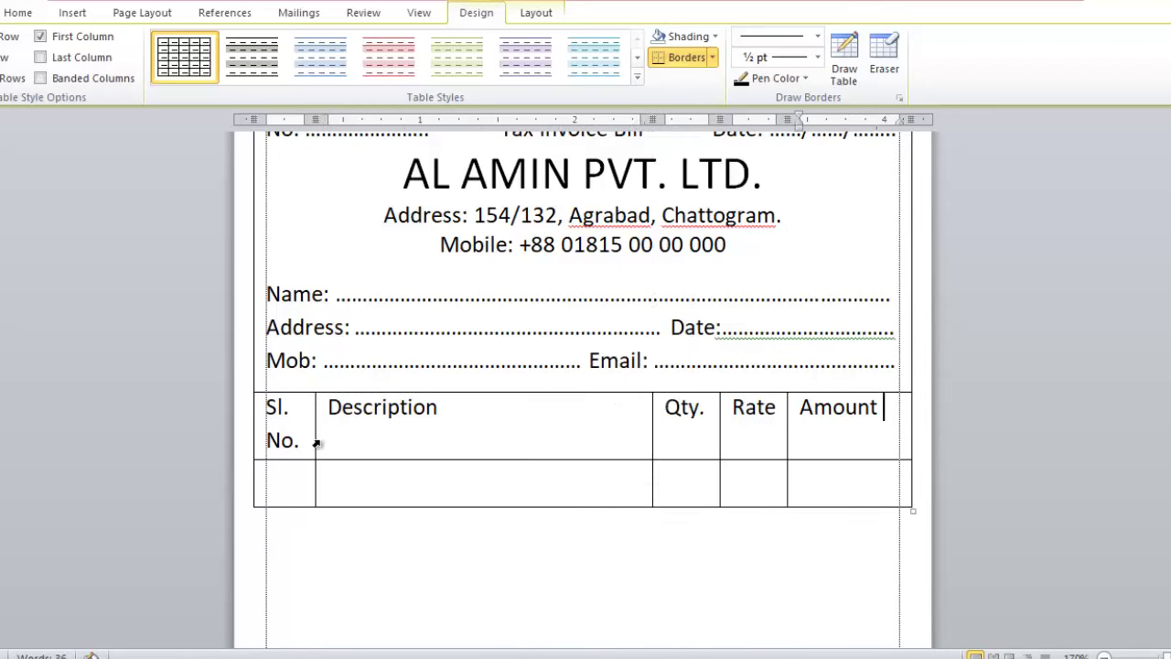
drag(315, 443, 343, 445)
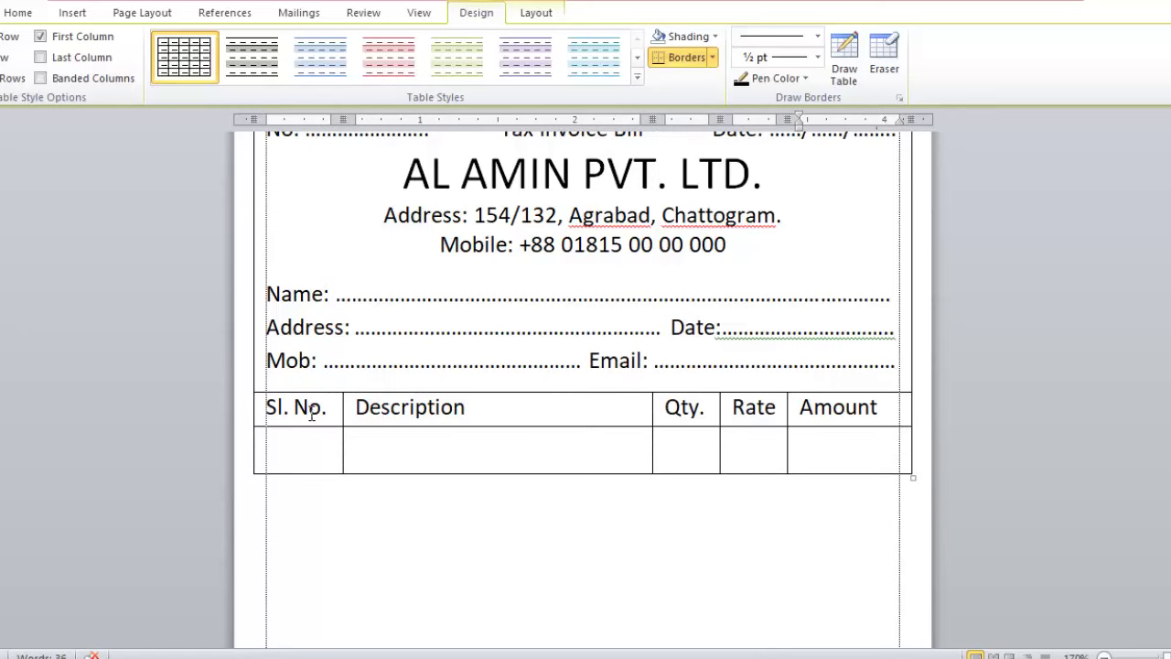
drag(279, 408, 828, 409)
- Centre the item table's headings and add line breaks in the Amount cell to stretch the row below
click(18, 13)
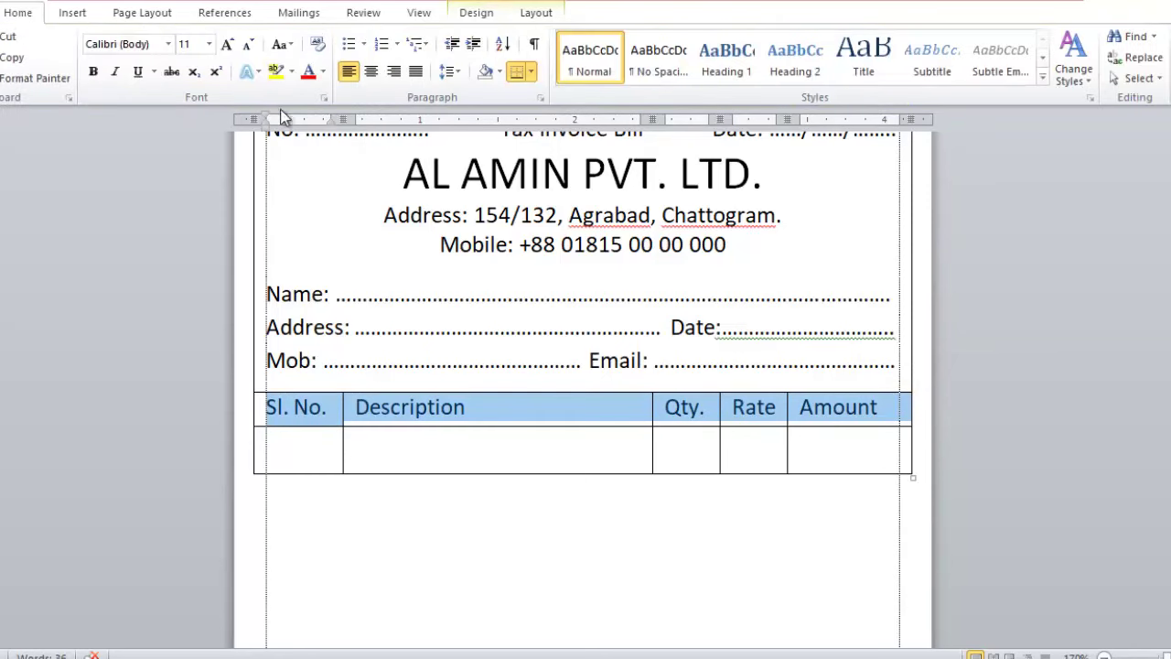
click(371, 72)
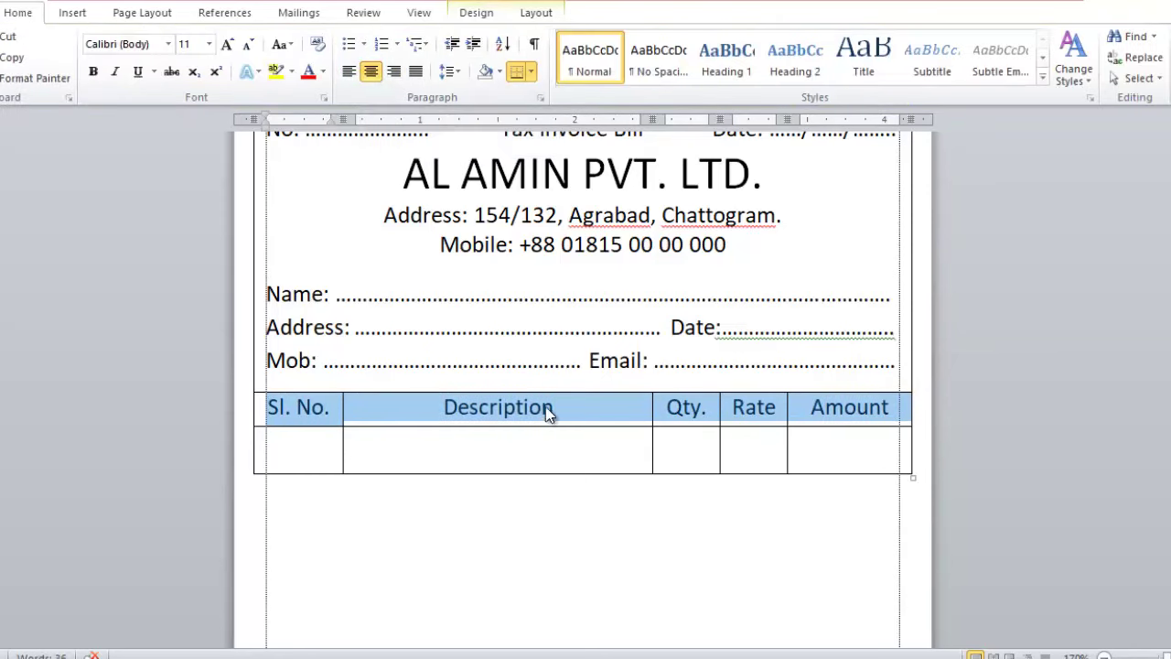
click(816, 454)
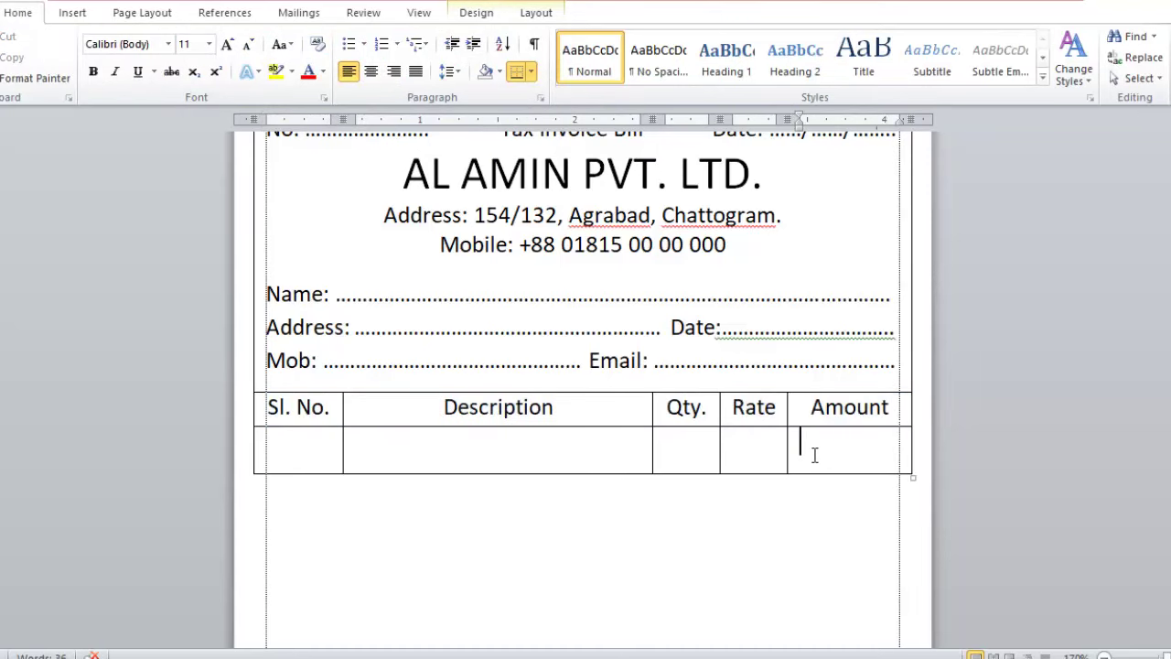
key(Return)
key(Return)
key(Return)
key(Return)
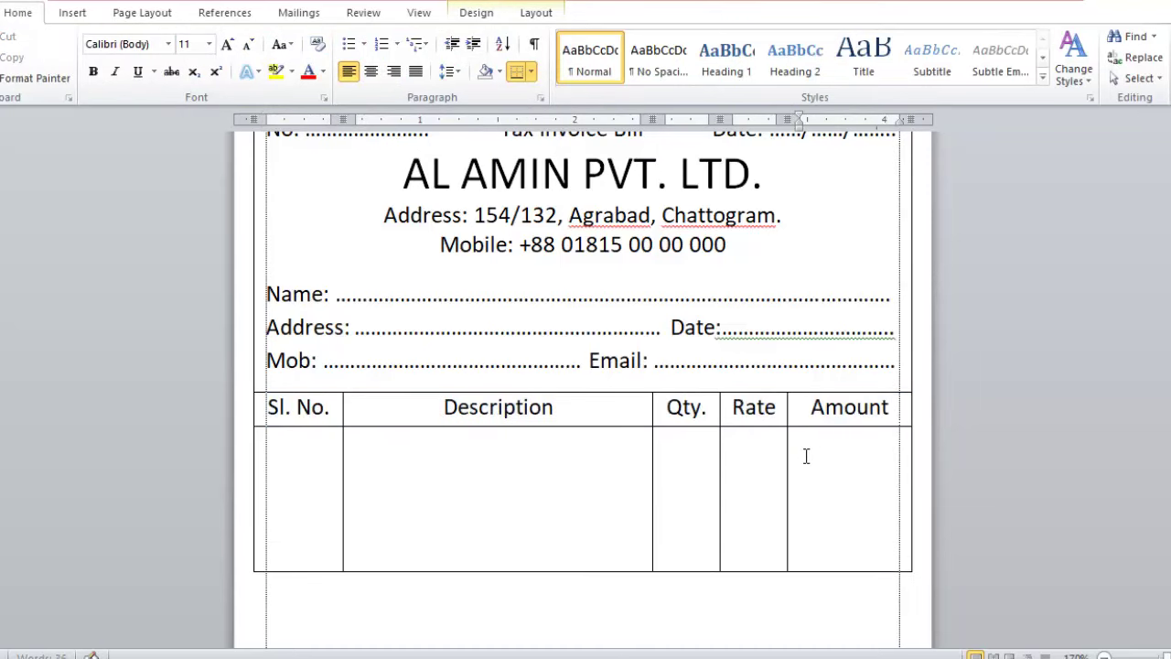
key(Return)
key(Return)
key(Return)
key(Return)
key(Return)
key(Return)
scroll(800, 453, down, 3)
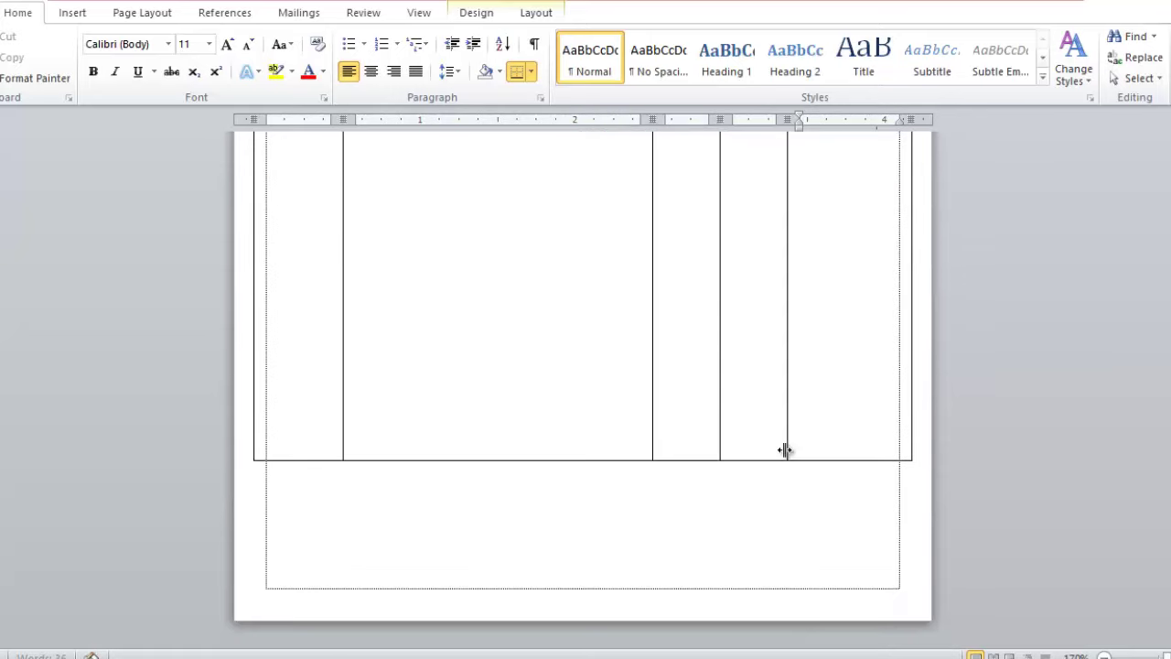
key(Return)
key(Return)
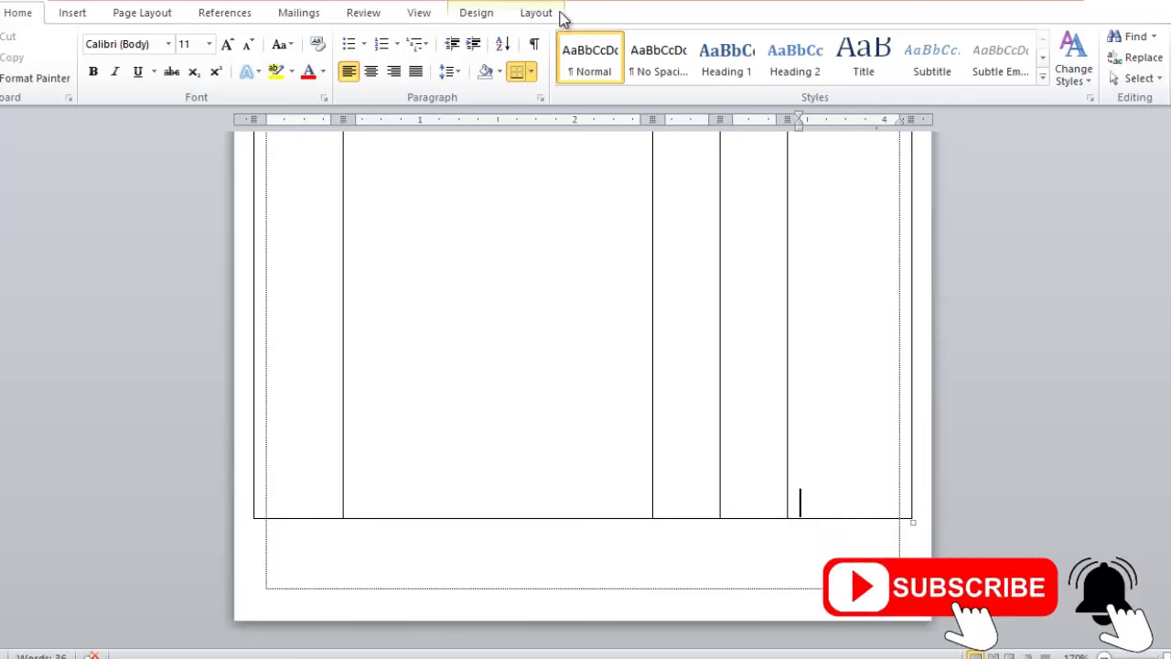
- Draw horizontal borders across the Rate and Amount columns near the bottom, forming three short total rows
click(486, 20)
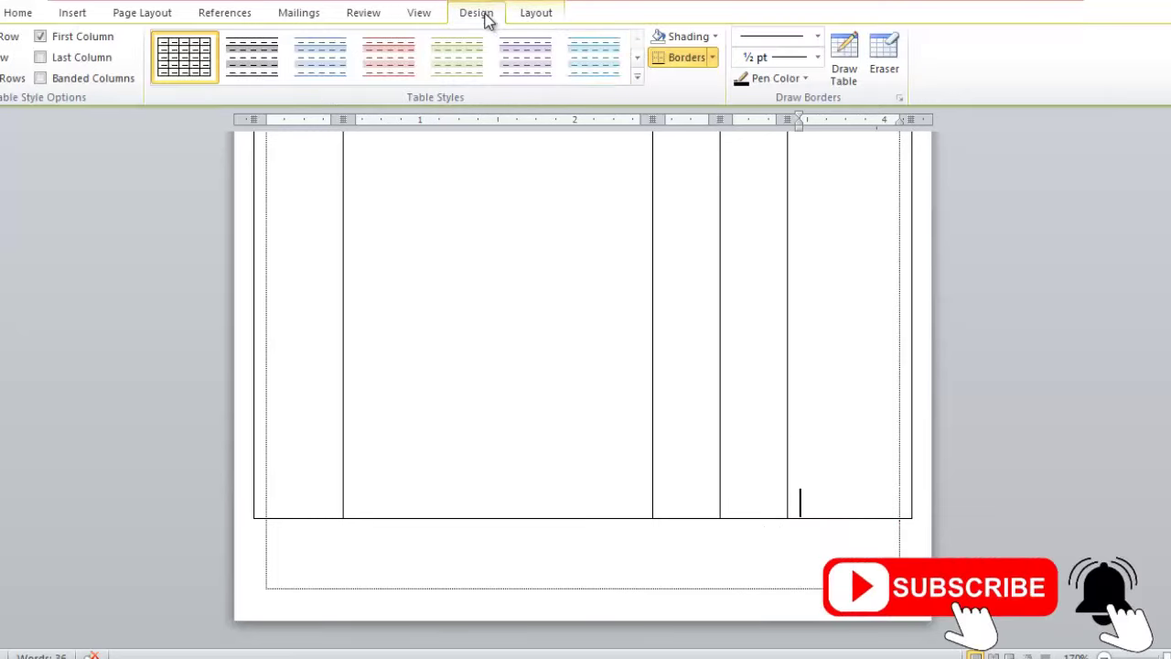
click(846, 55)
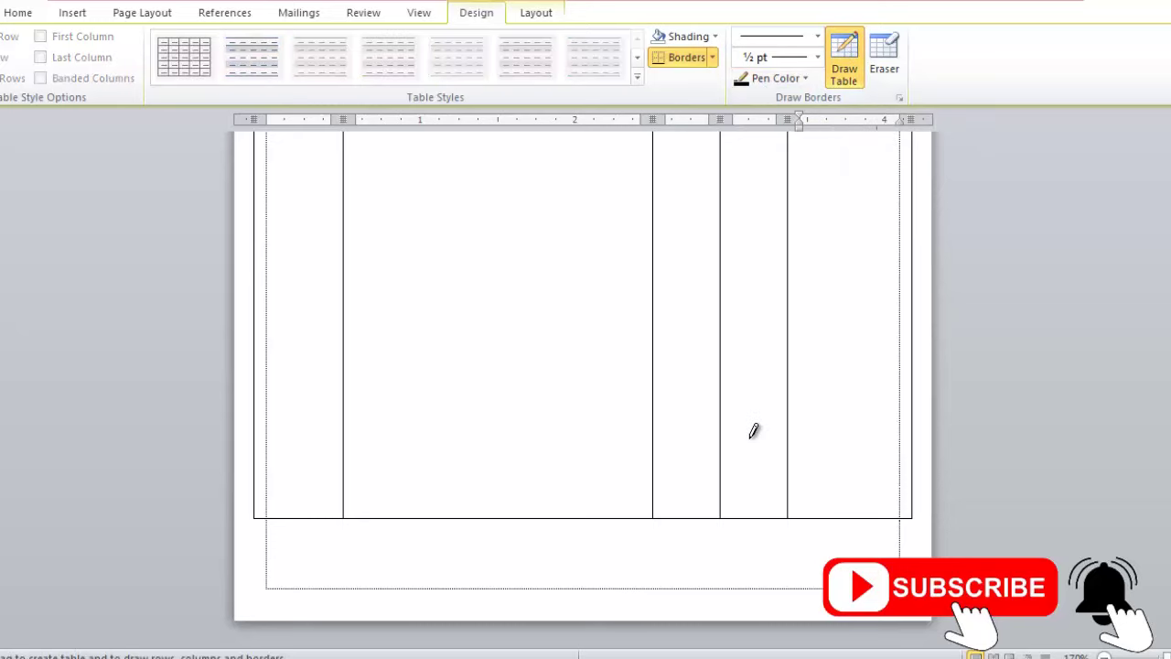
drag(721, 442, 836, 445)
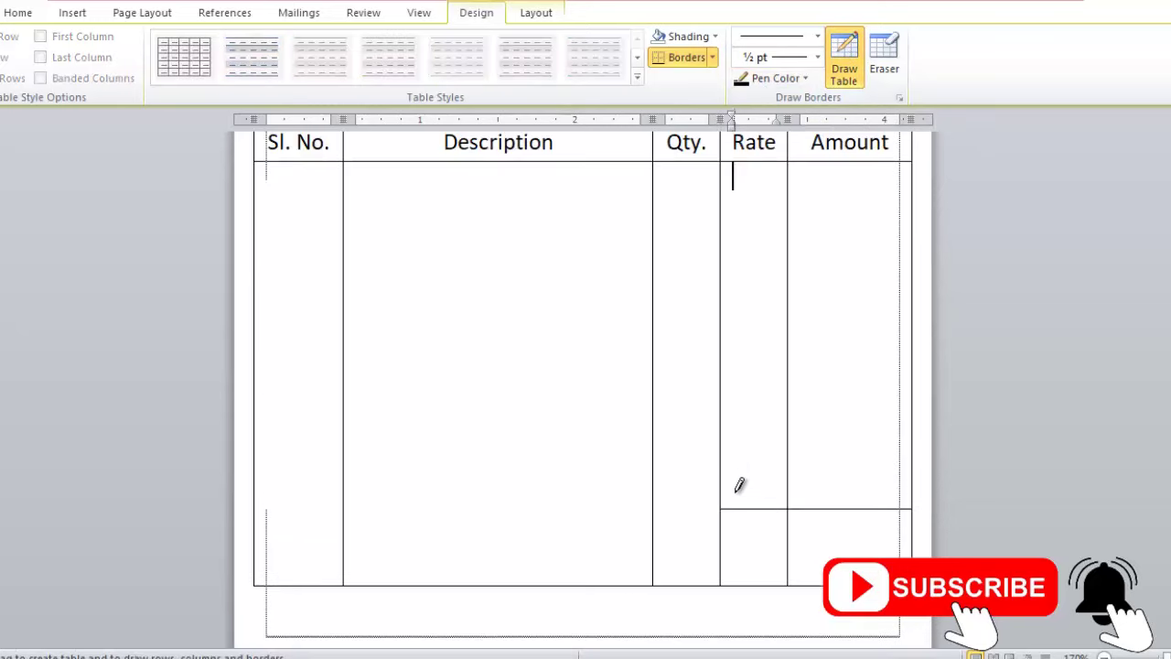
drag(723, 474, 865, 476)
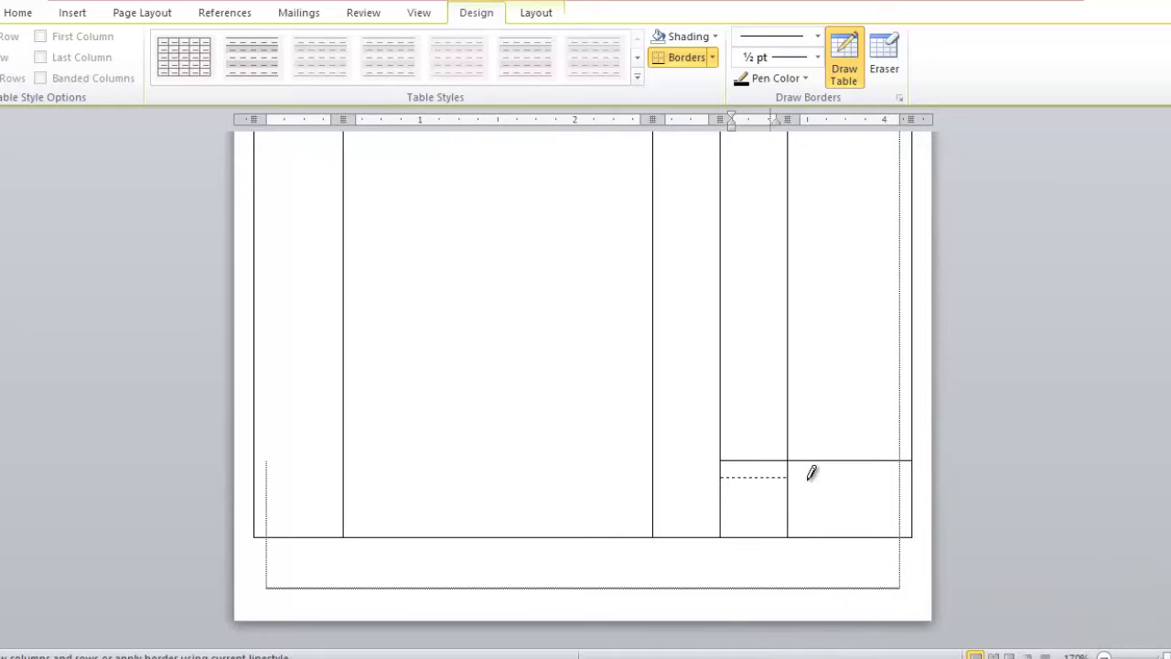
drag(724, 501, 852, 505)
drag(726, 533, 873, 534)
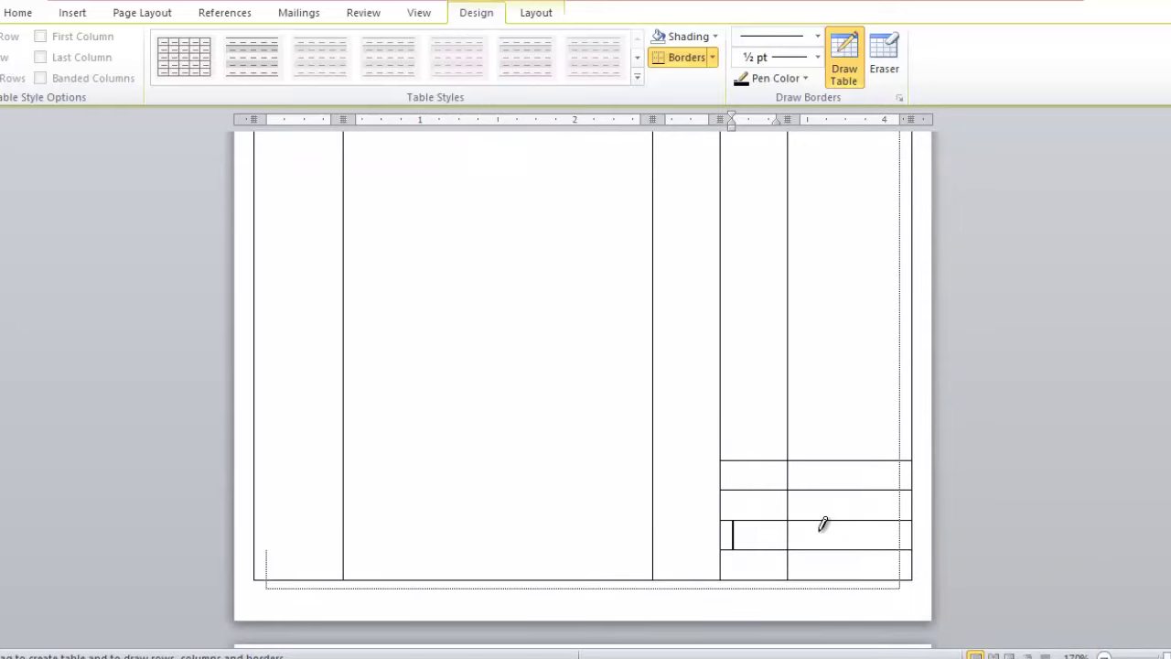
key(Escape)
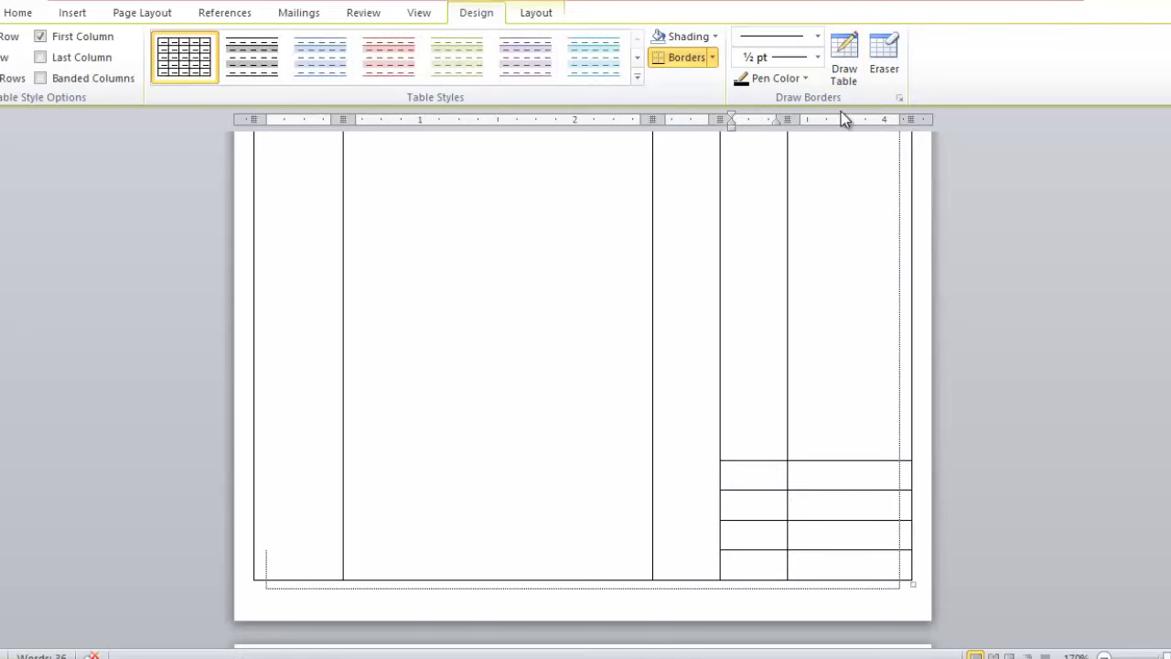
click(843, 55)
drag(732, 549, 347, 540)
key(Escape)
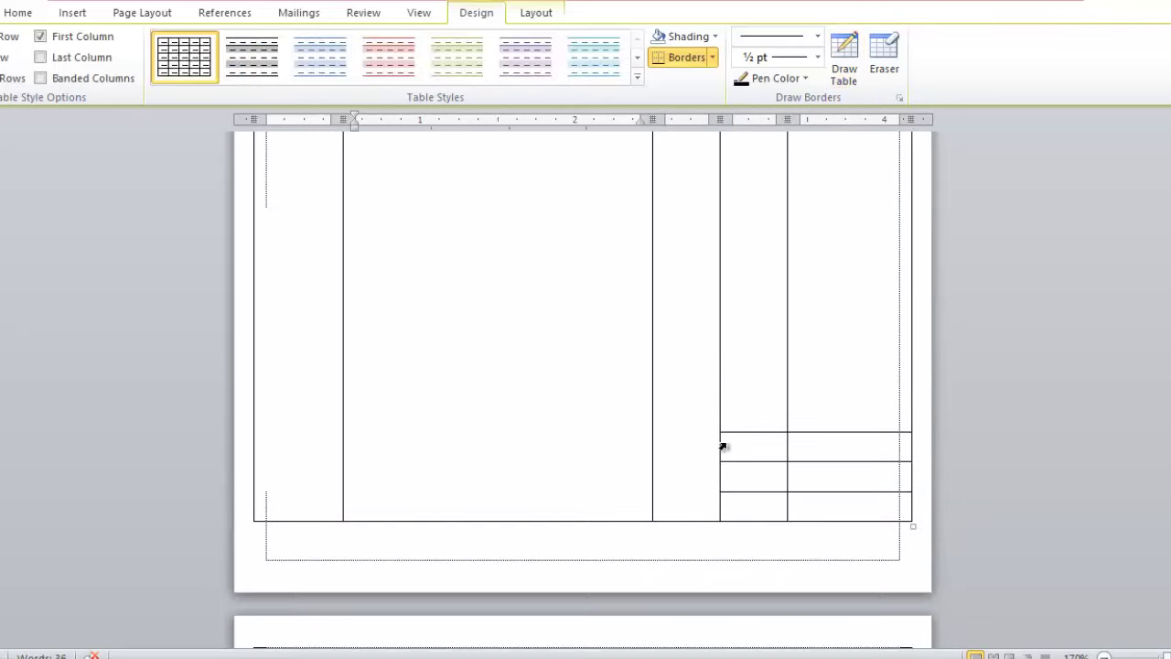
- Label the three small cells Total, Due Tk. and Total
click(752, 444)
text(To)
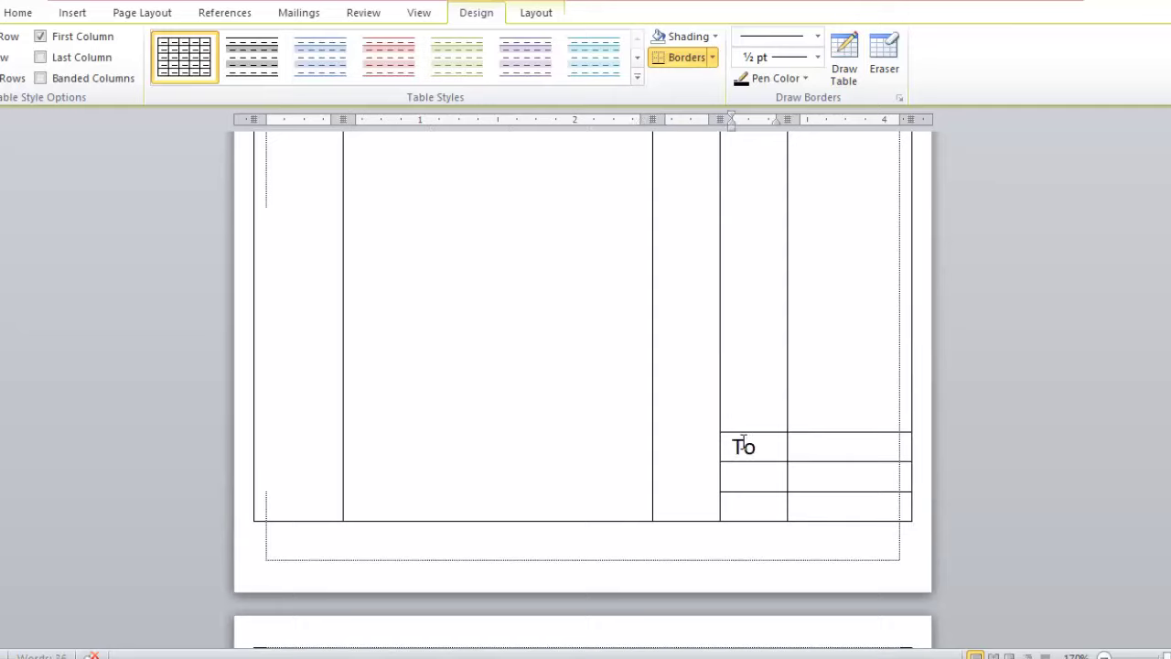
text(tal)
key(Down)
text(Du)
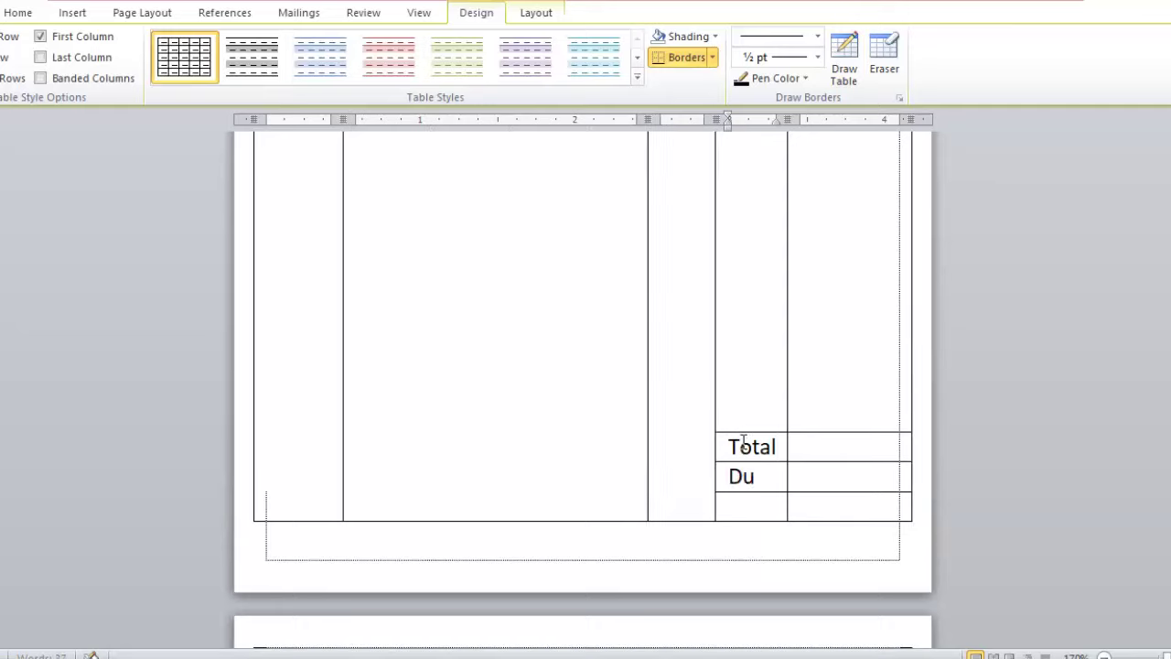
text(e Tk.)
key(Tab)
key(Down)
key(Left)
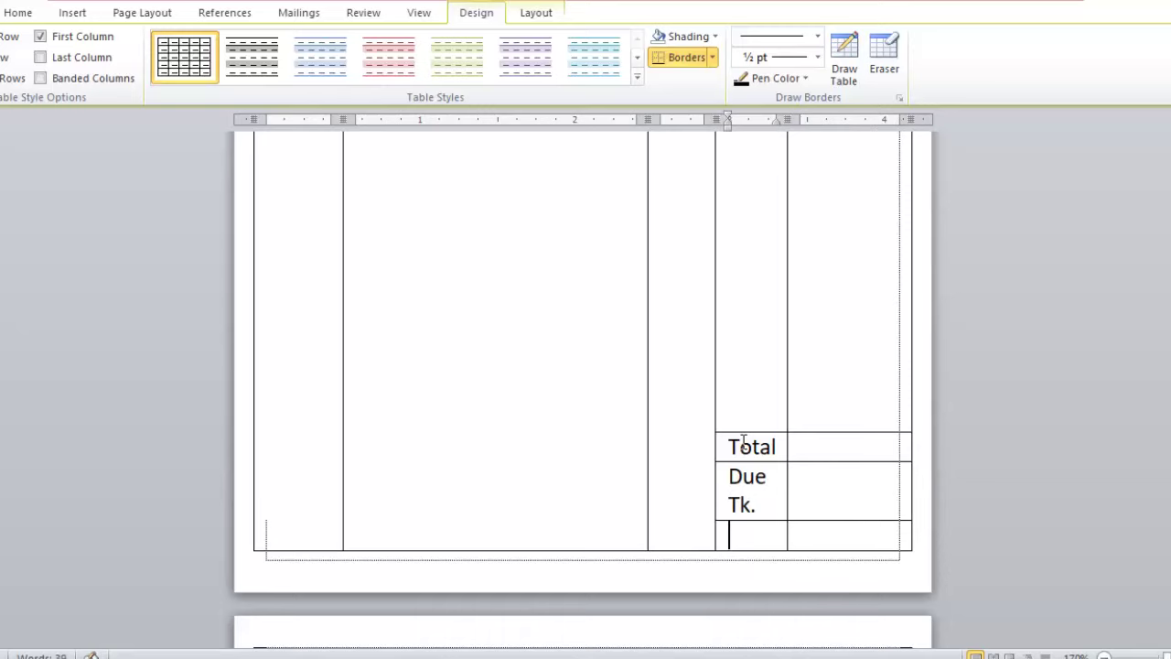
text(Total)
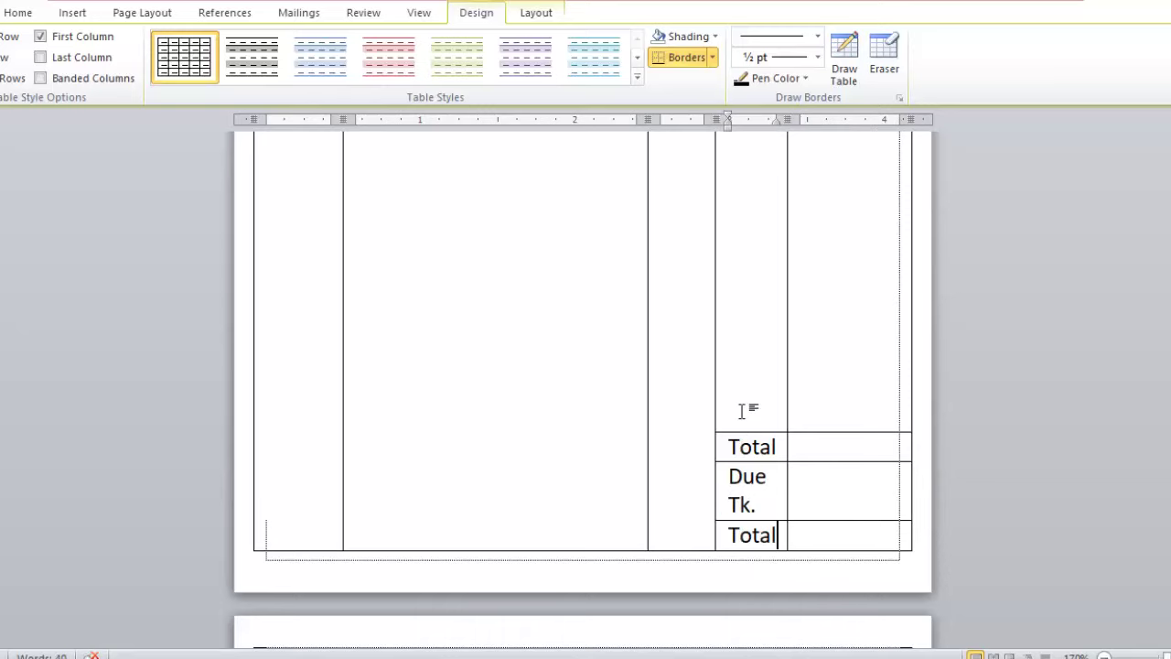
- Widen the Rate column so labels fit on one line, and raise the bottom row border
scroll(834, 384, up, 3)
drag(792, 396, 797, 397)
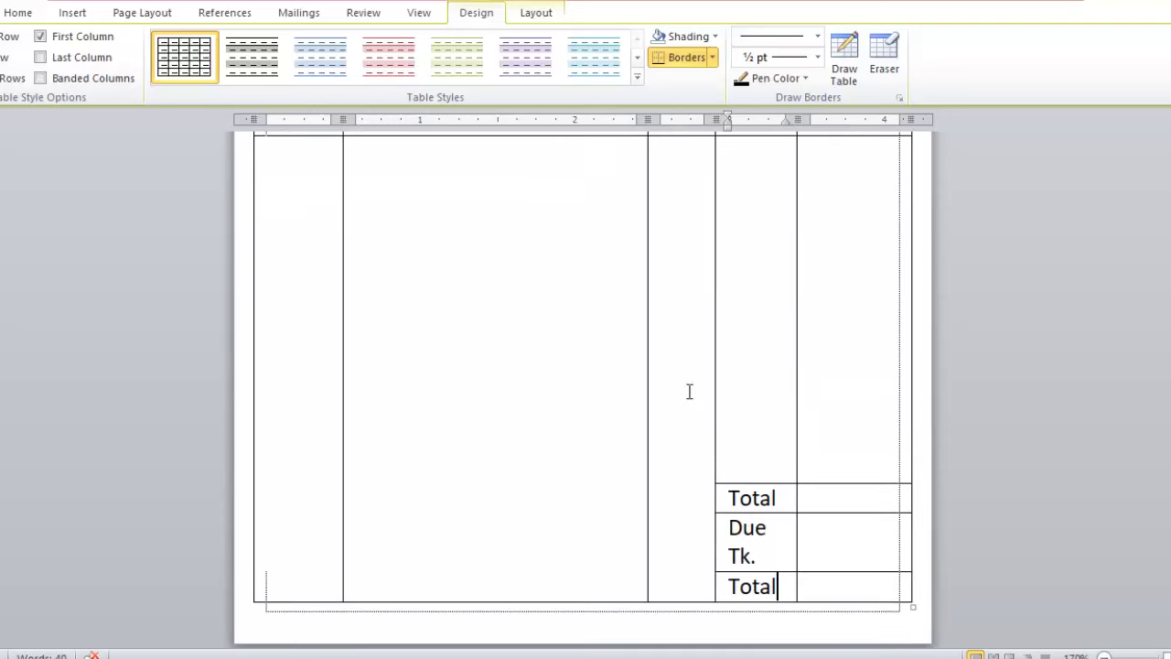
scroll(680, 389, up, 3)
drag(646, 405, 623, 408)
drag(711, 412, 700, 412)
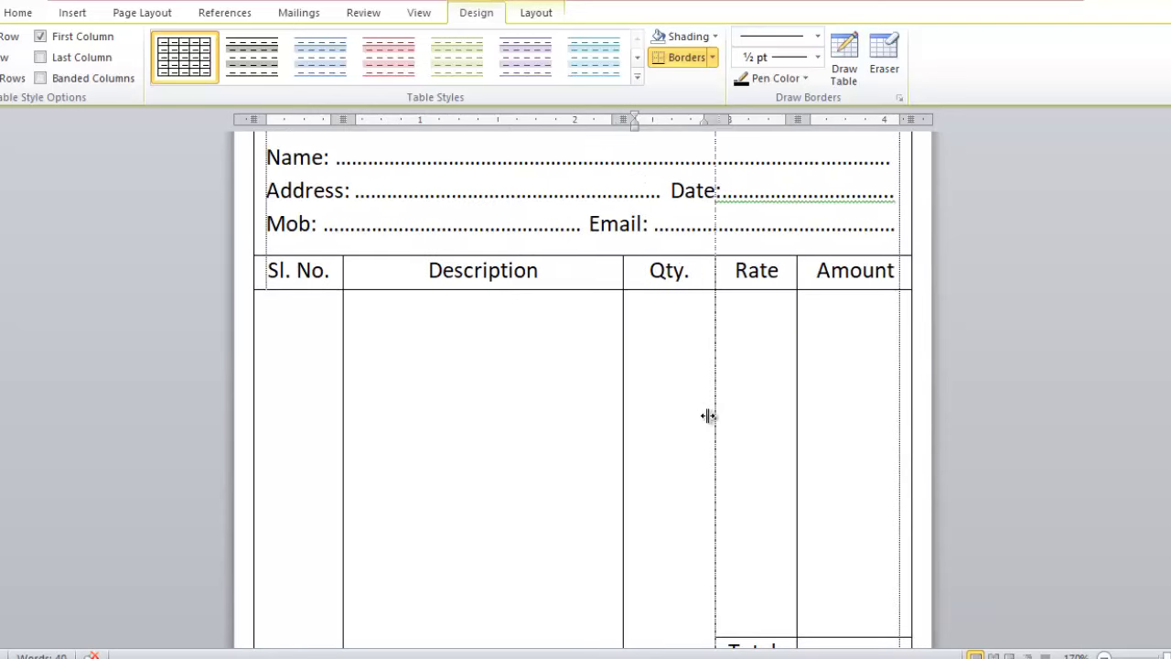
scroll(813, 507, down, 1)
drag(816, 499, 812, 462)
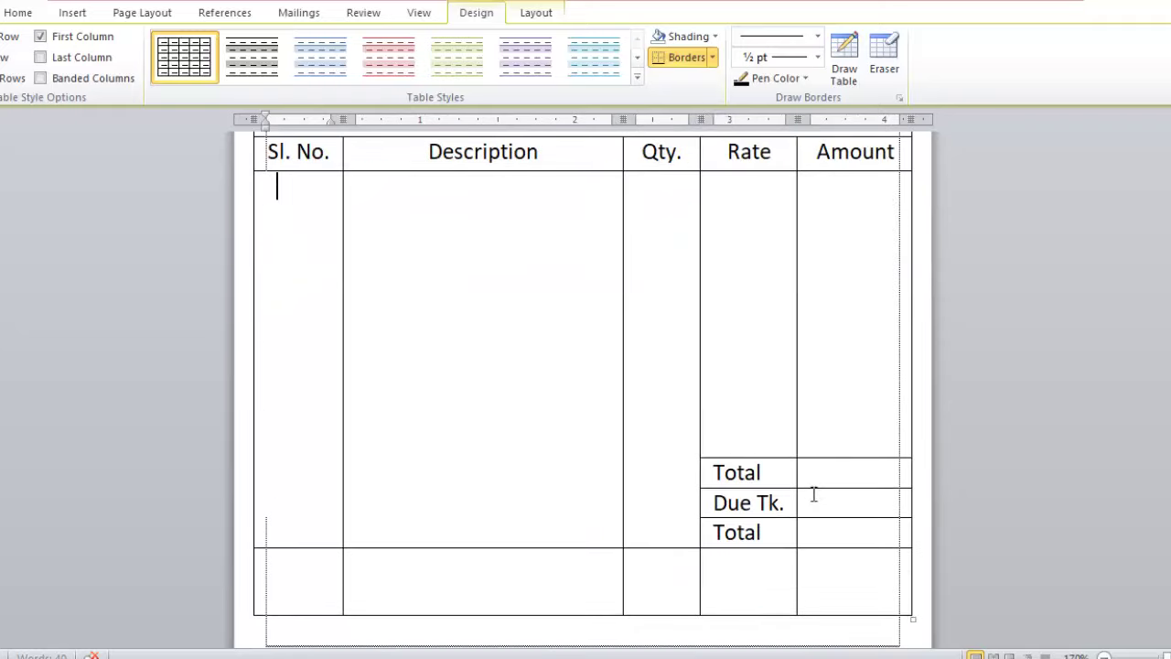
scroll(836, 476, down, 1)
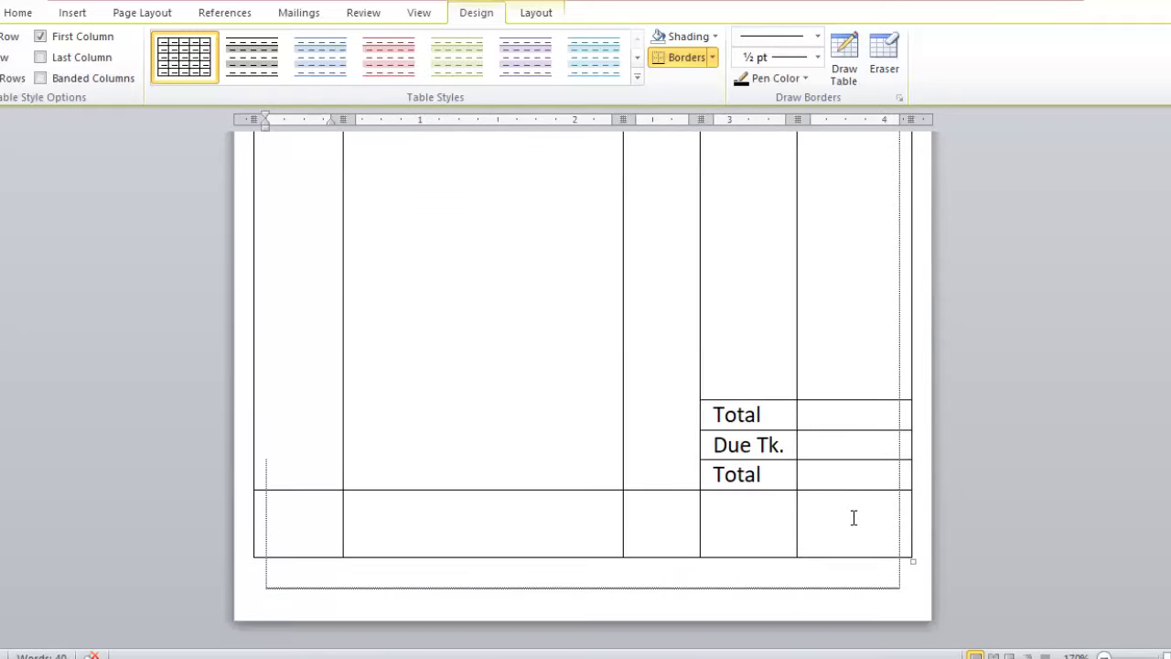
- Shorten the empty bottom row by dragging its lower border up
click(827, 537)
click(750, 537)
click(634, 541)
click(344, 543)
click(309, 539)
drag(320, 556, 320, 452)
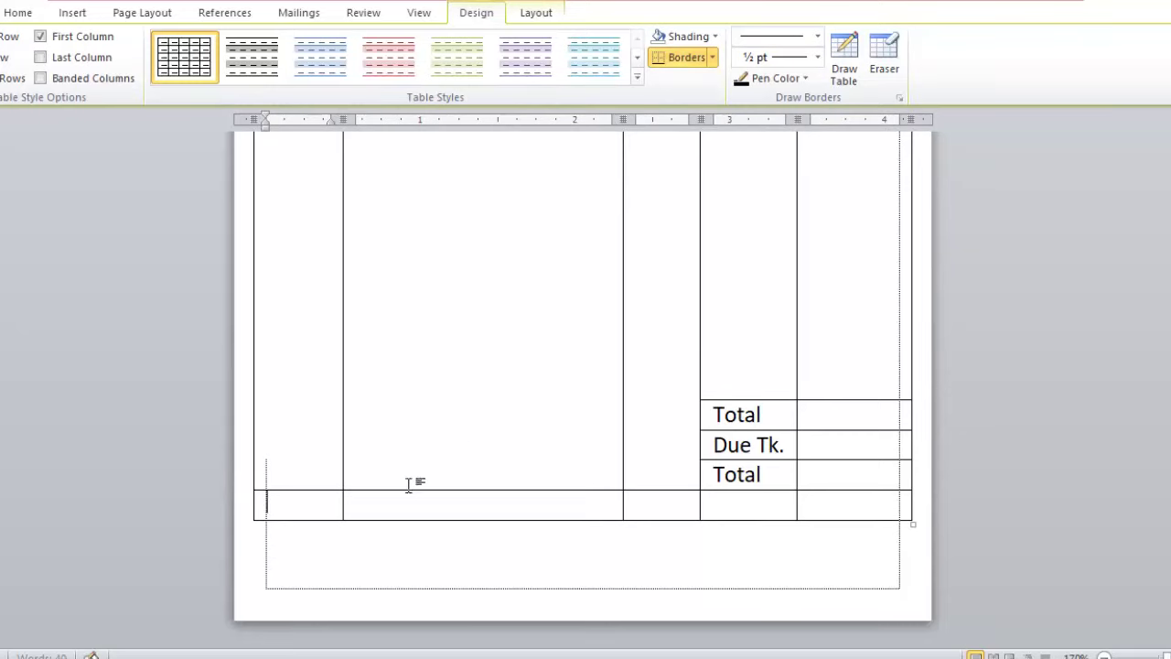
- Add one more empty row at the bottom of the table
click(846, 507)
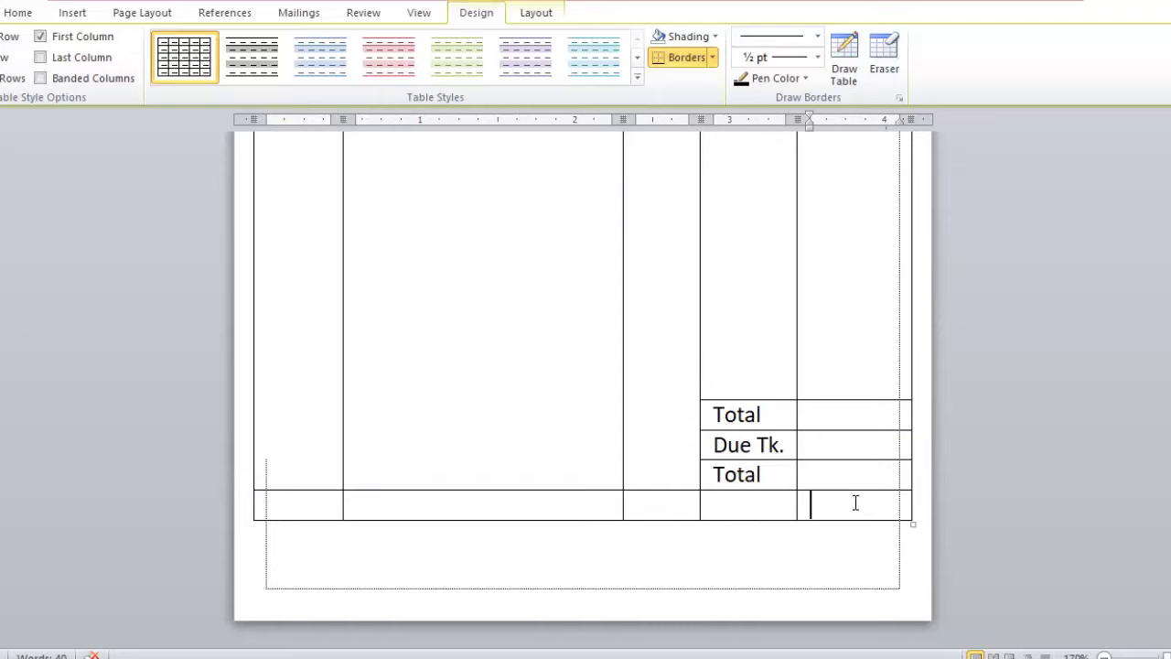
key(Tab)
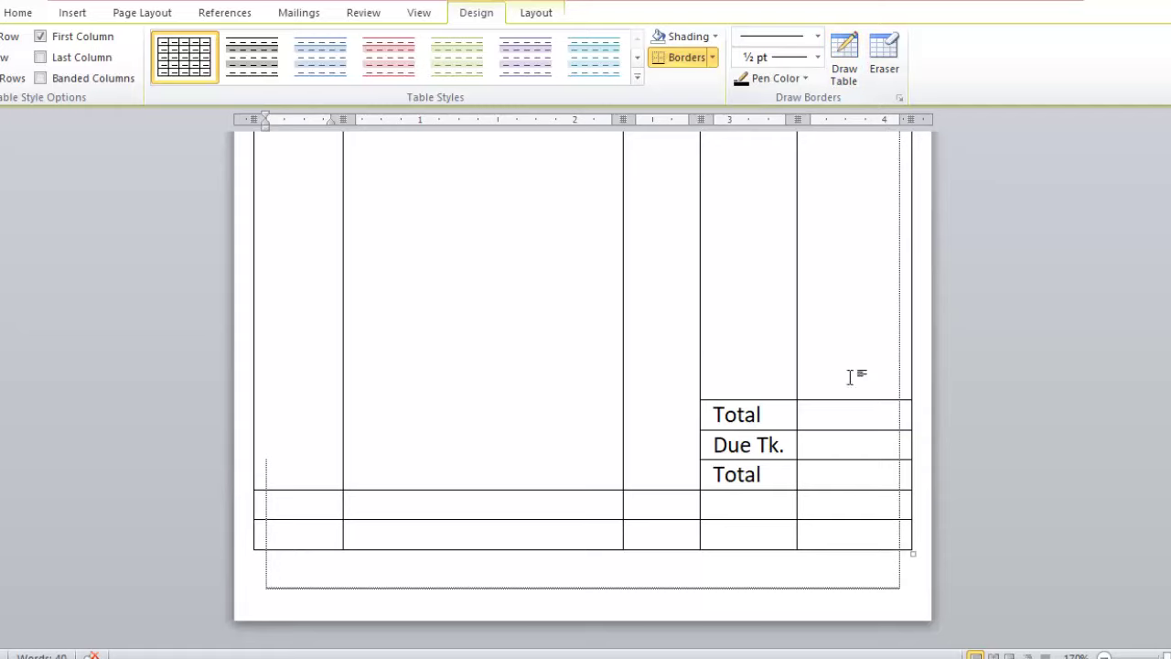
mouse_move(835, 510)
mouse_down()
mouse_move(624, 502)
mouse_move(308, 515)
mouse_up()
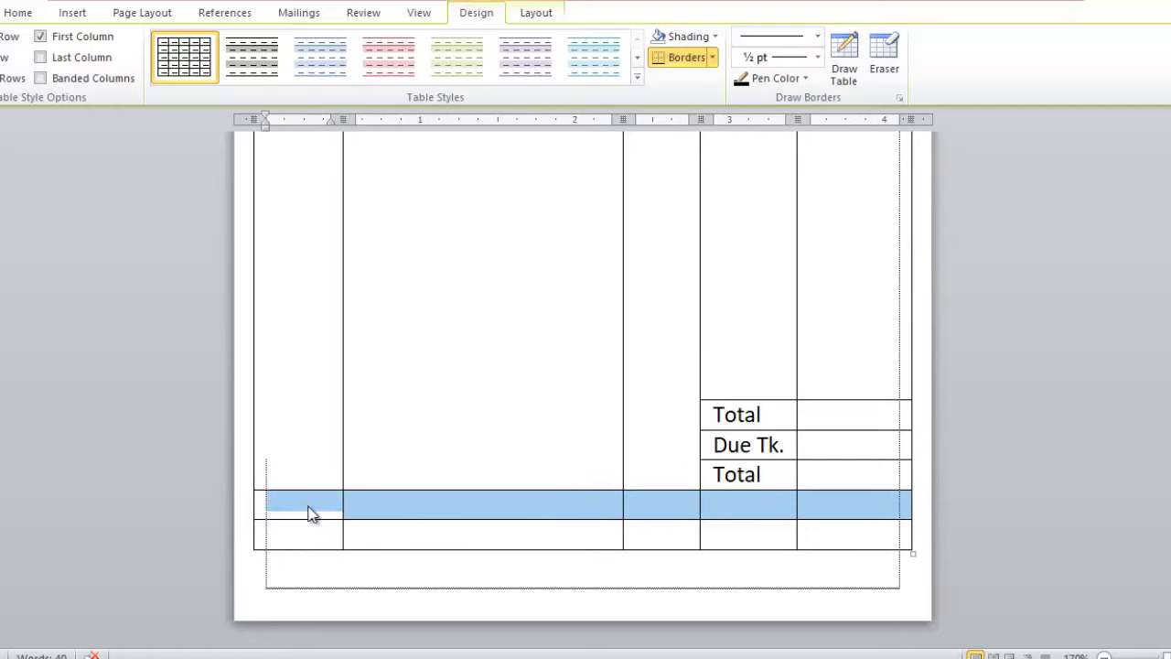
click(462, 504)
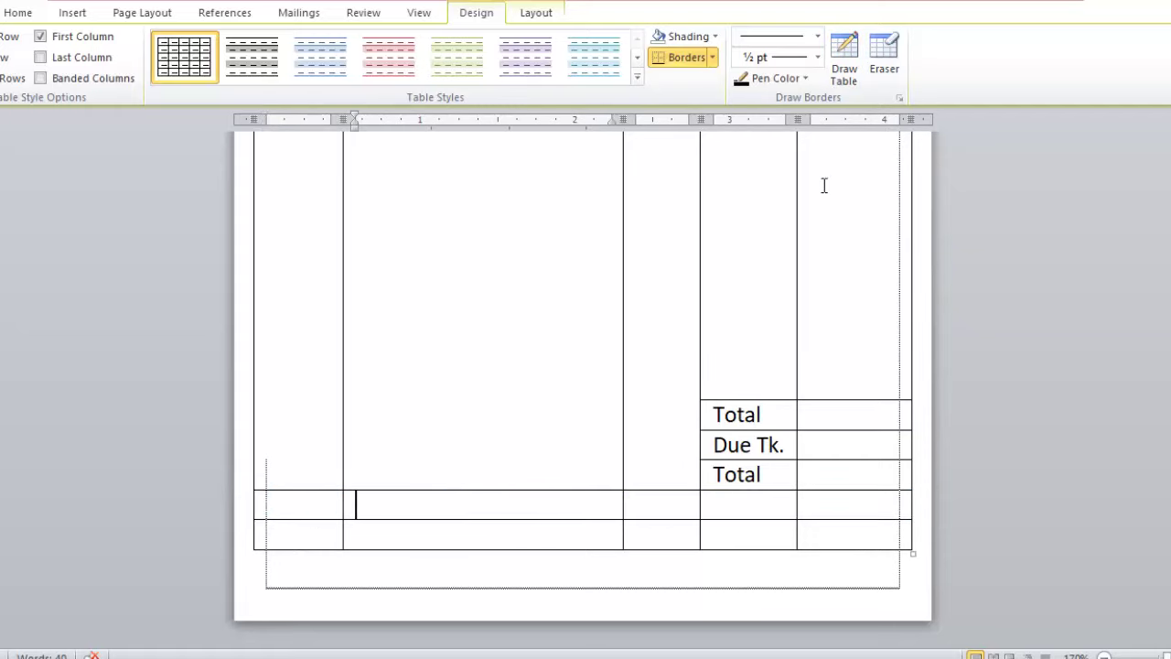
- Erase the first bottom row's inner borders to make one cell, and label it In word:
click(886, 52)
click(796, 505)
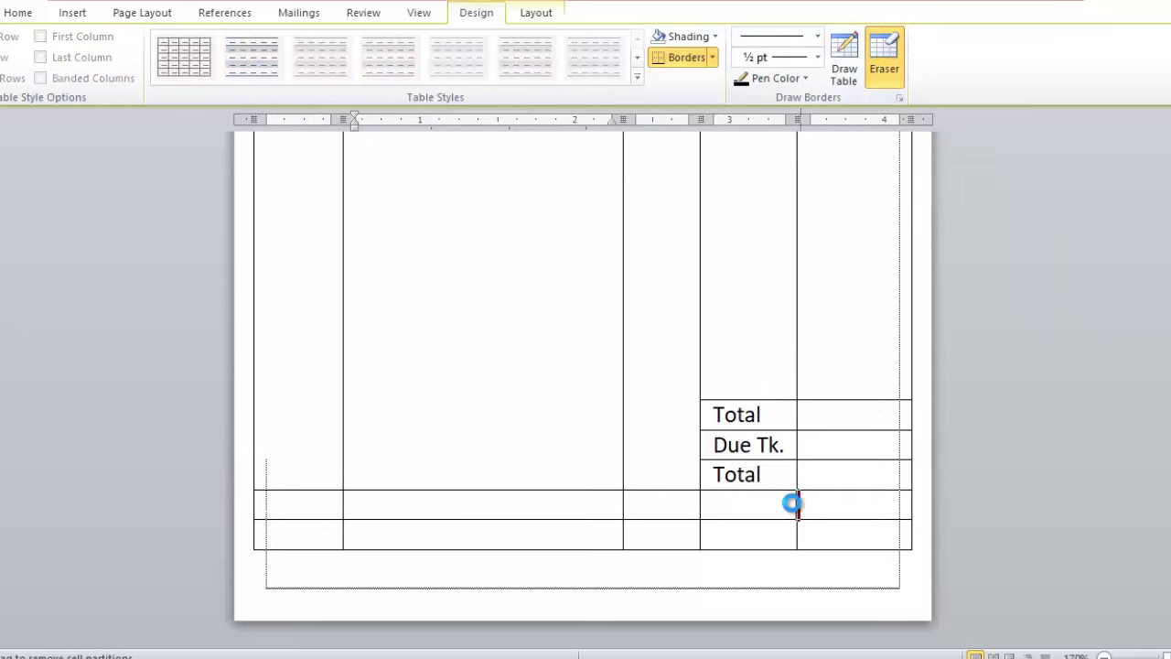
click(699, 503)
click(623, 503)
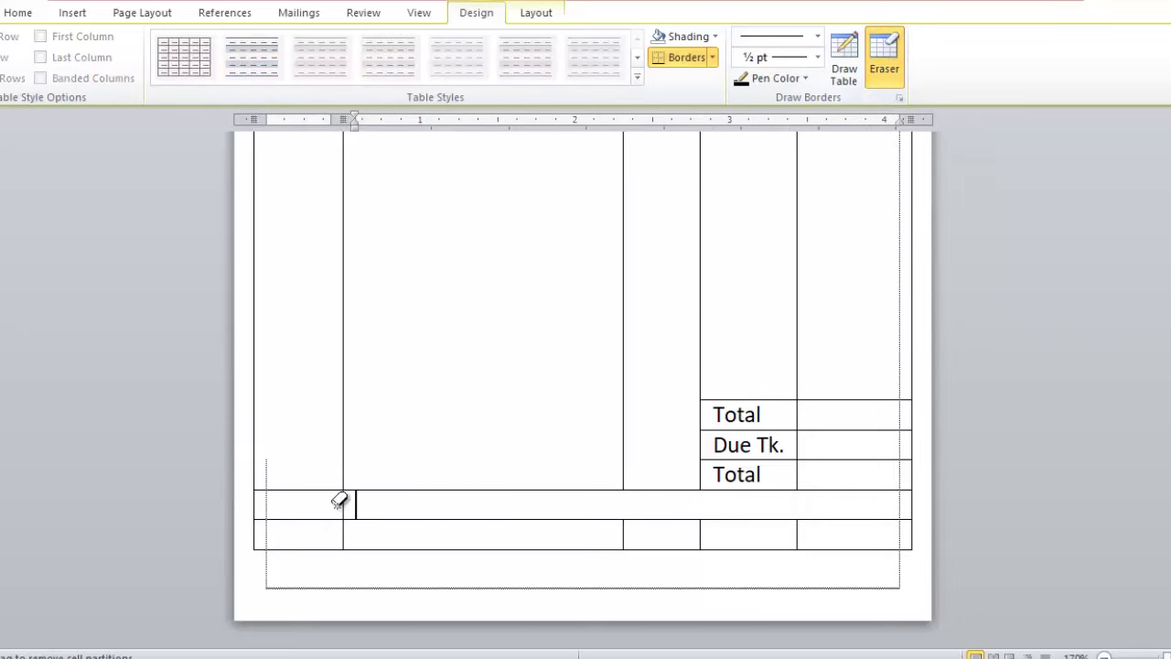
click(344, 503)
key(Escape)
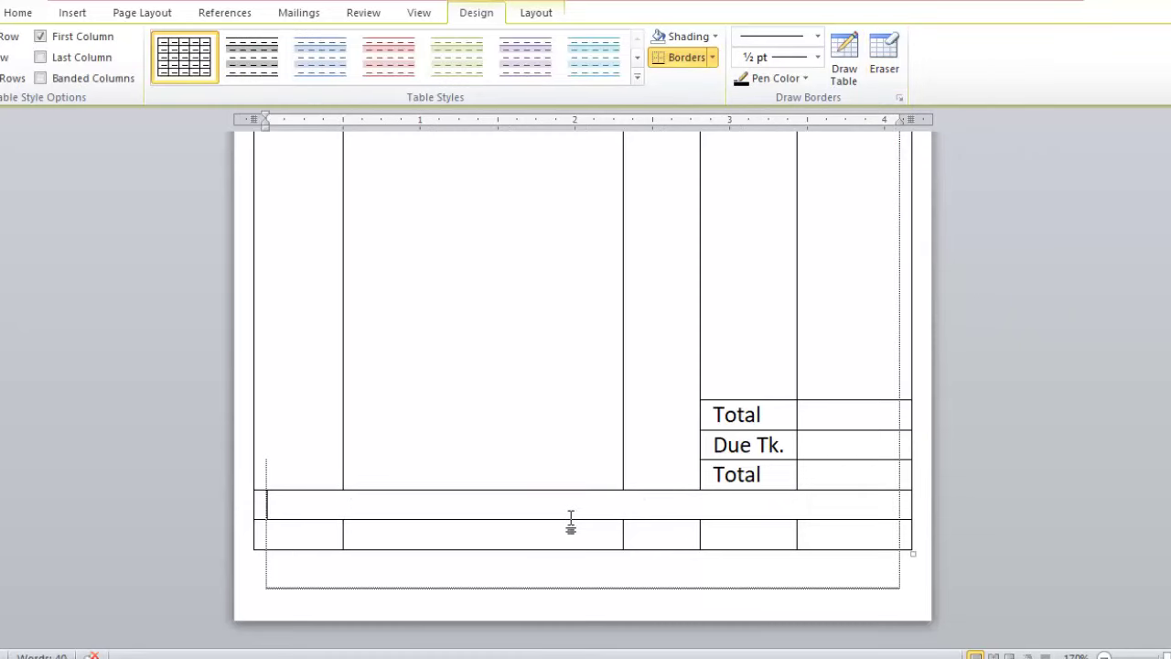
text(Inword:)
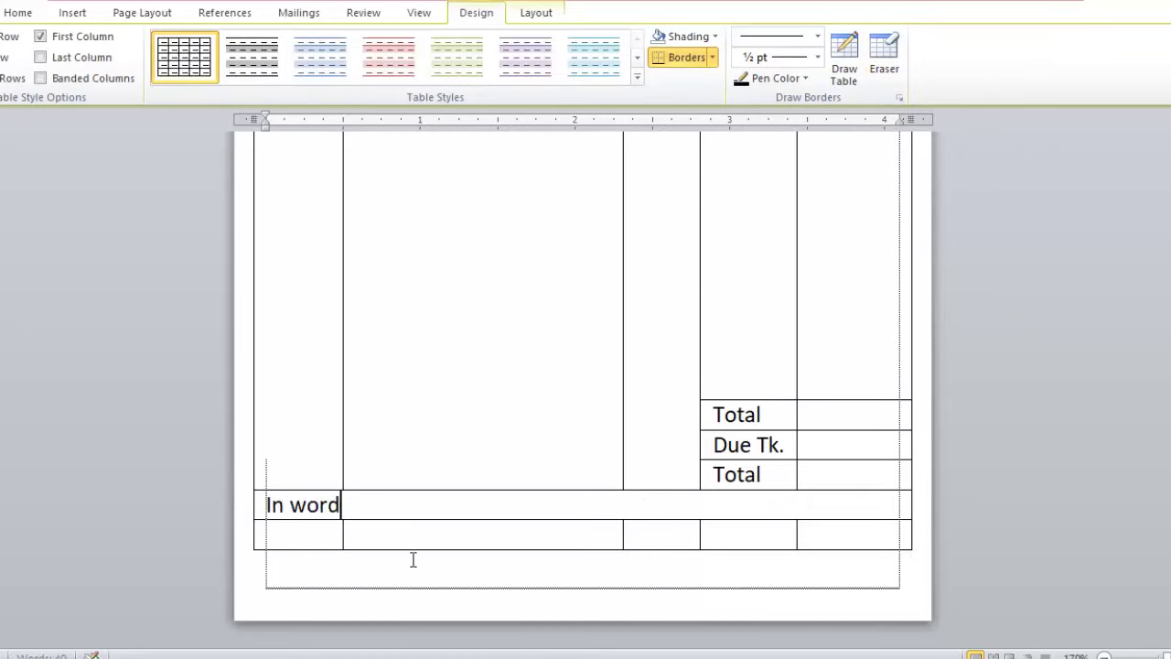
- Erase the last row's inner borders so it becomes a single full-width cell
click(884, 64)
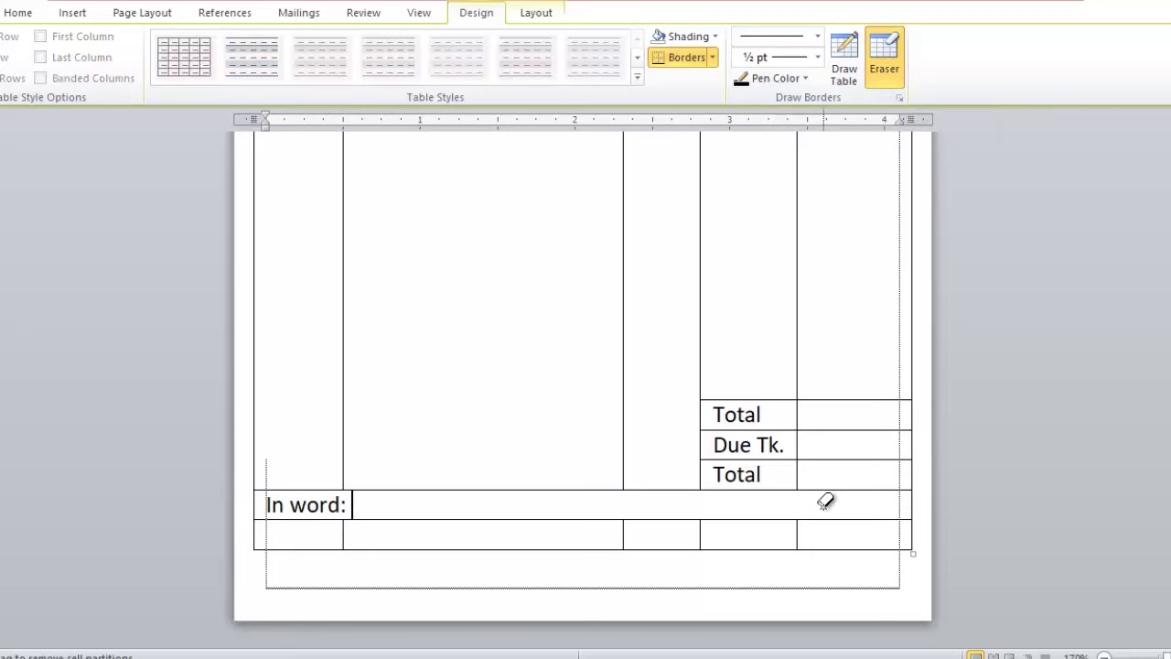
click(797, 534)
click(701, 535)
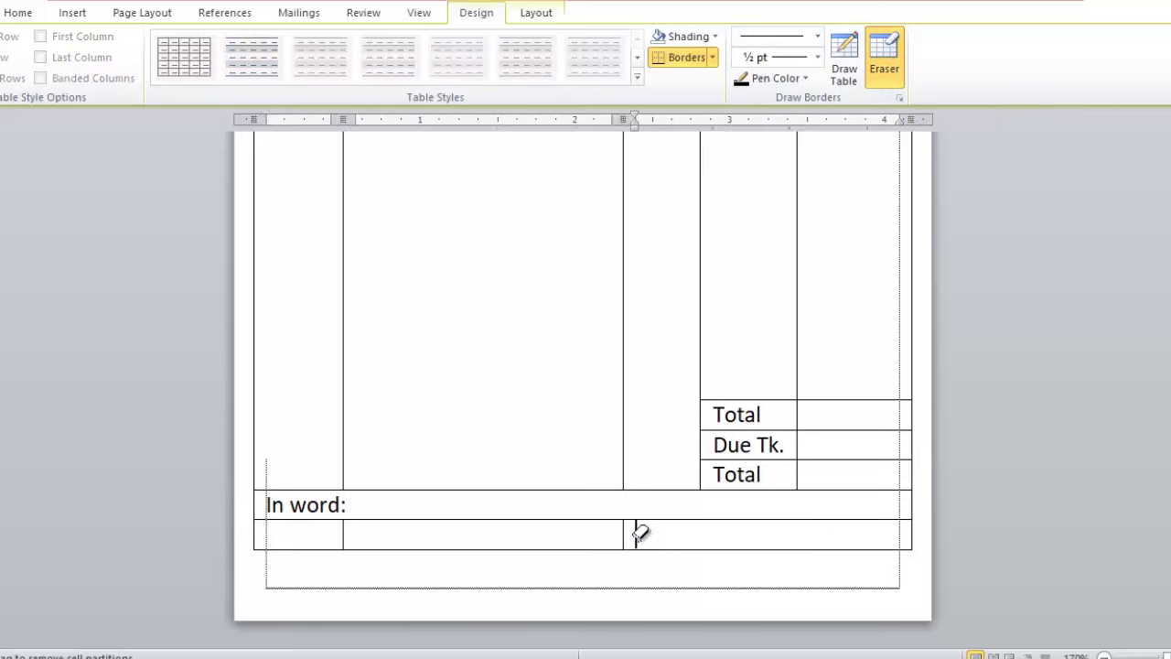
click(623, 535)
click(343, 536)
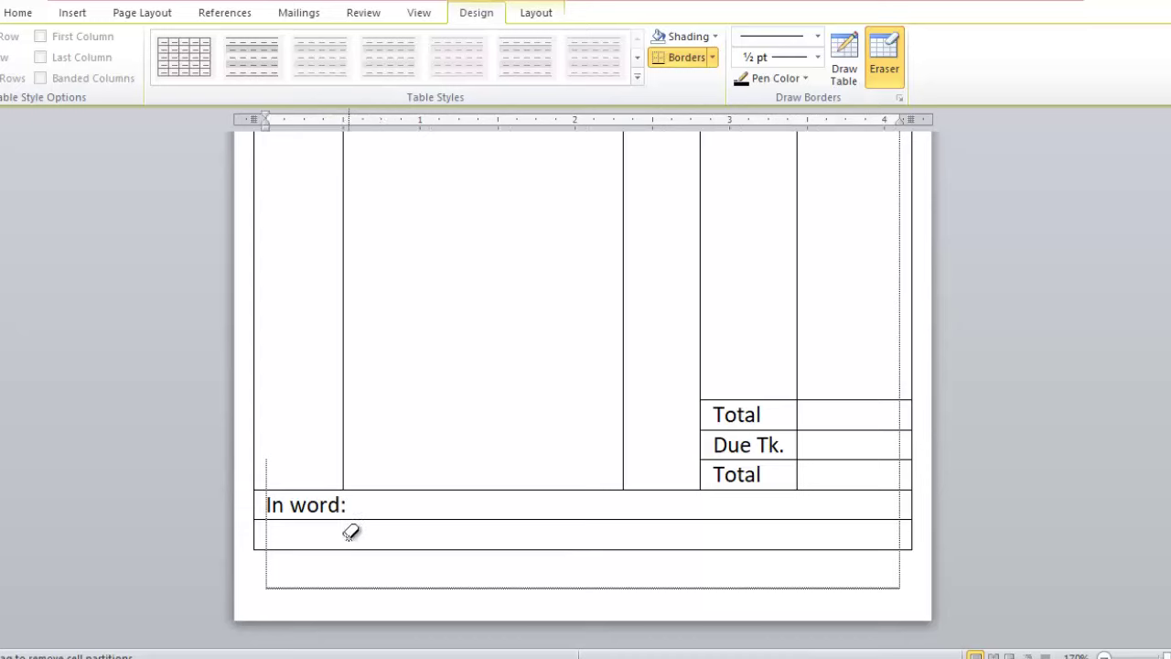
key(Escape)
- Put 'Signature' on a new line in the bottom cell, pushed toward the right
key(Return)
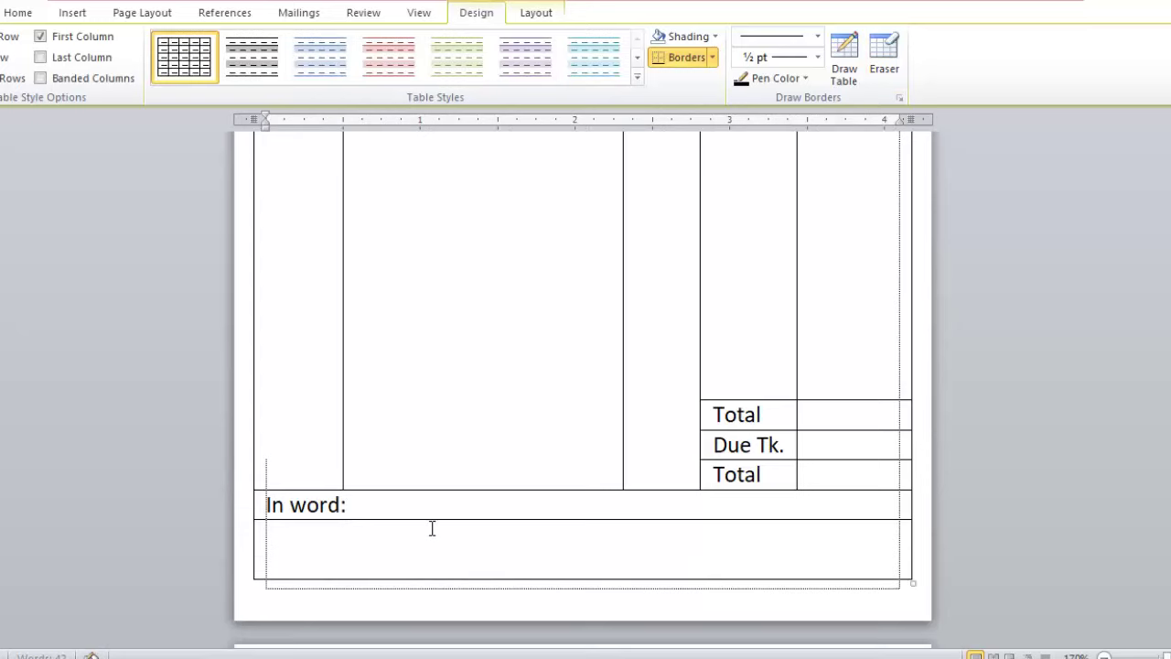
text(Signature)
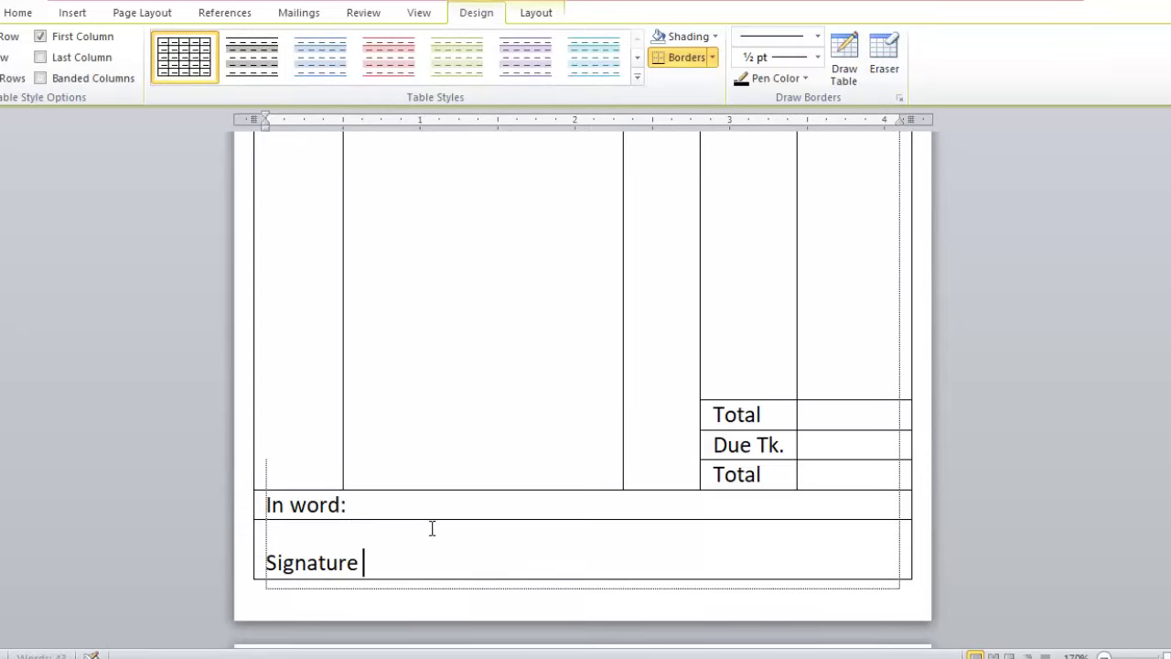
click(270, 562)
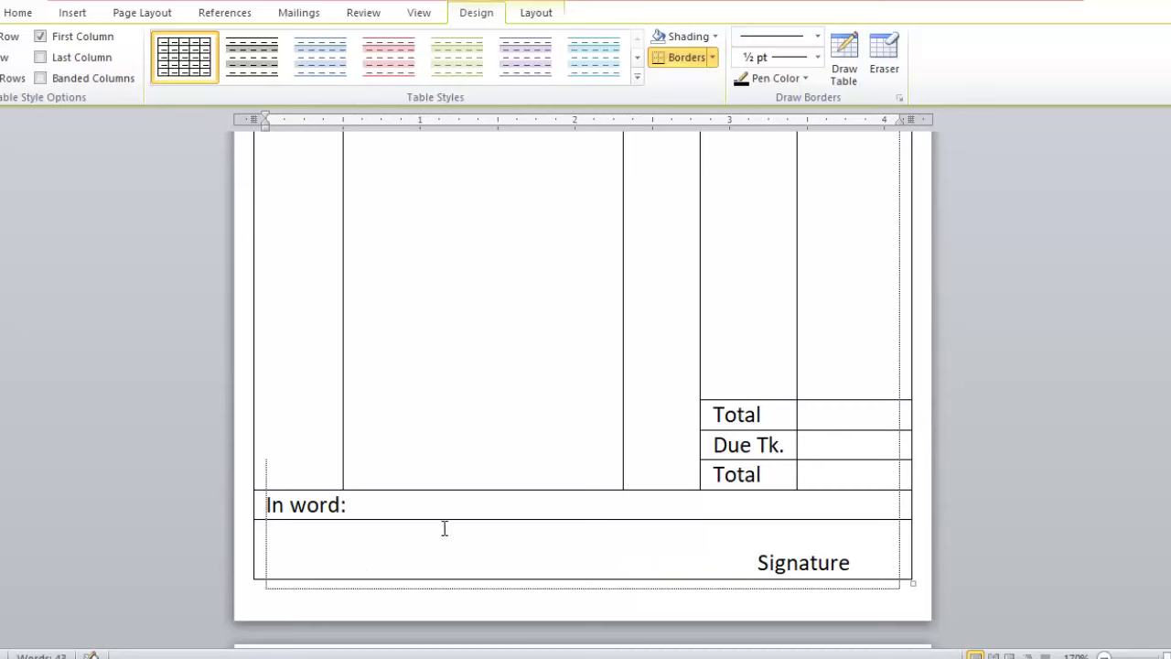
- Draw a straight line just above Signature in the bottom cell
click(71, 14)
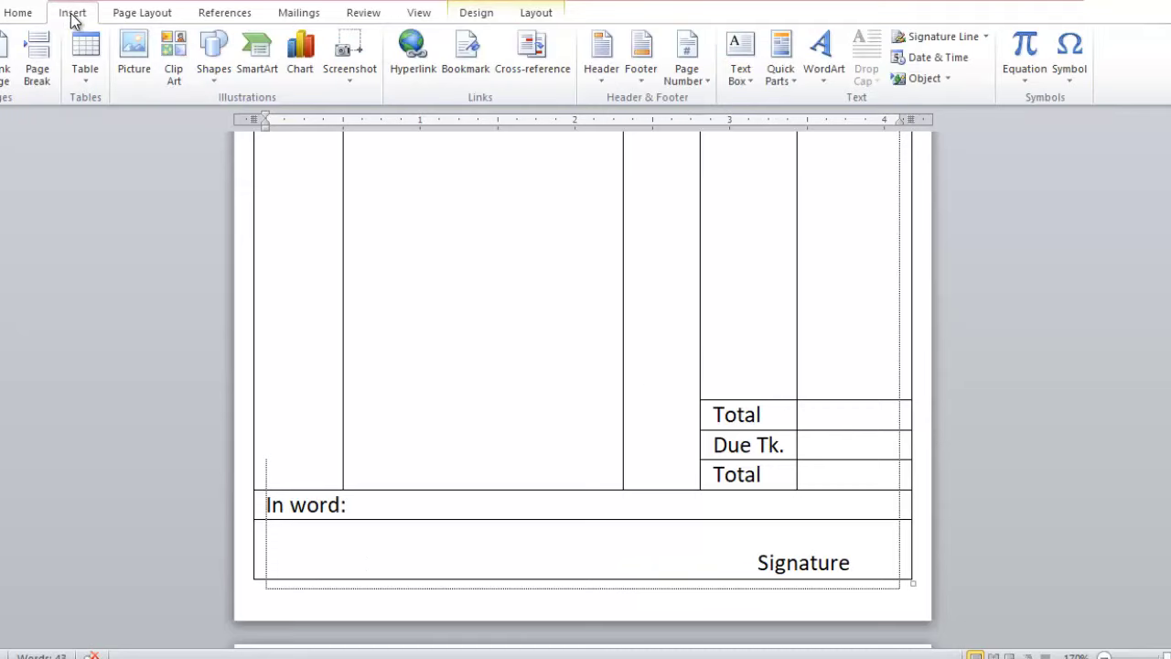
click(217, 57)
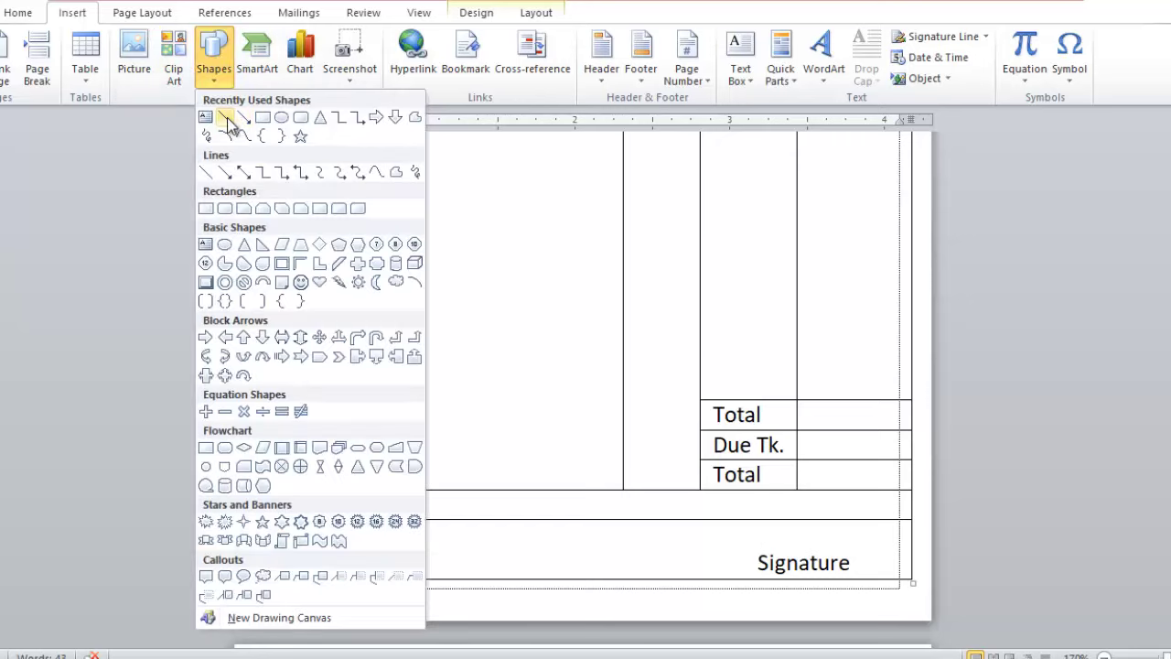
click(224, 117)
drag(732, 548, 874, 562)
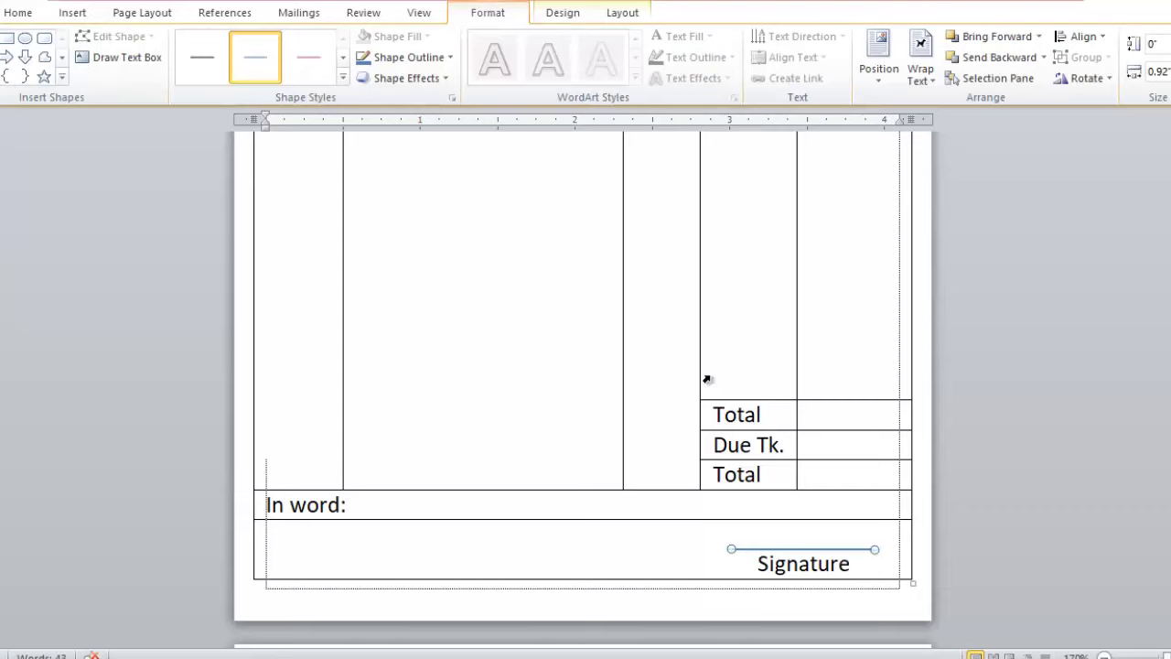
- Set the line's shape outline to Black and deselect it
click(397, 54)
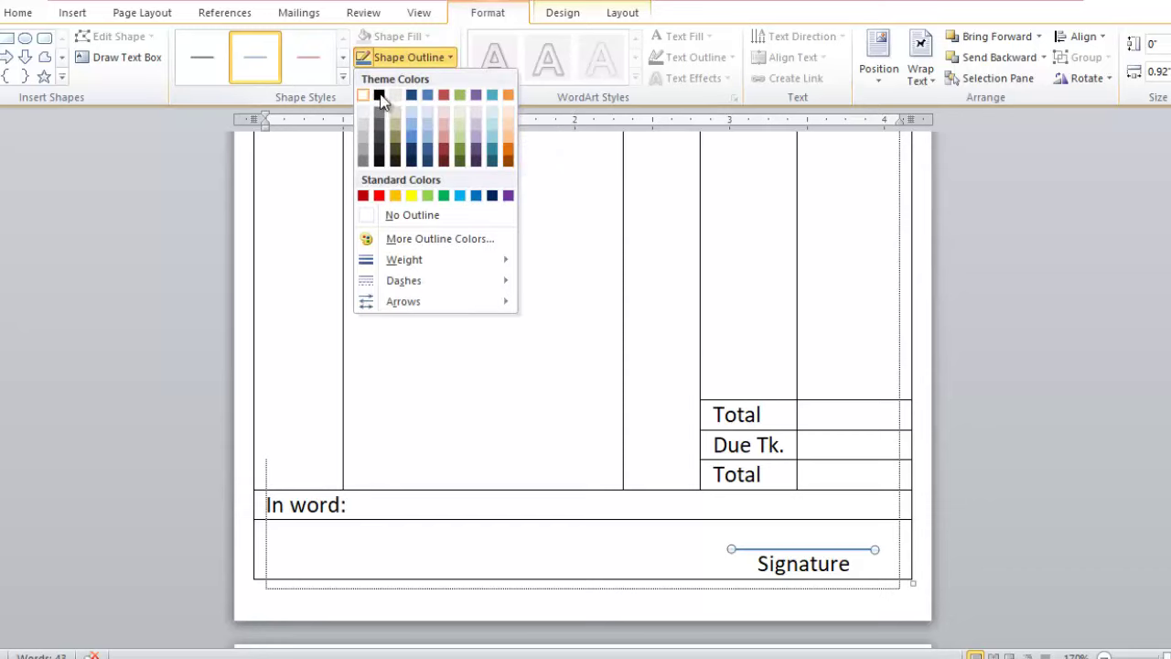
click(379, 94)
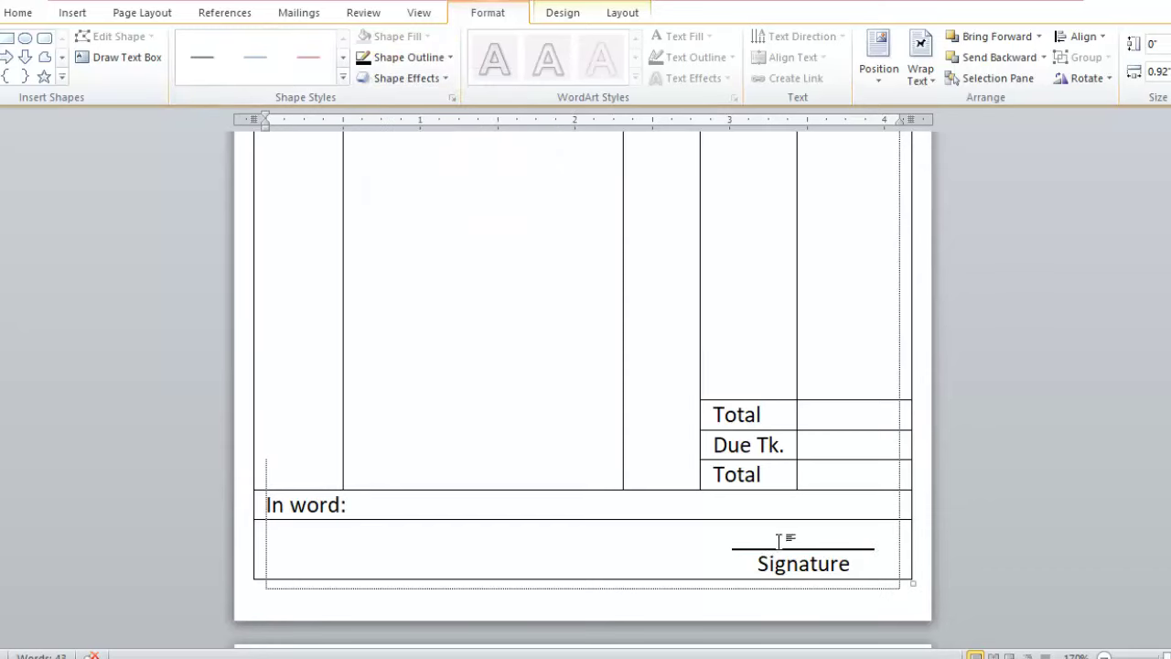
click(778, 536)
click(809, 553)
click(801, 532)
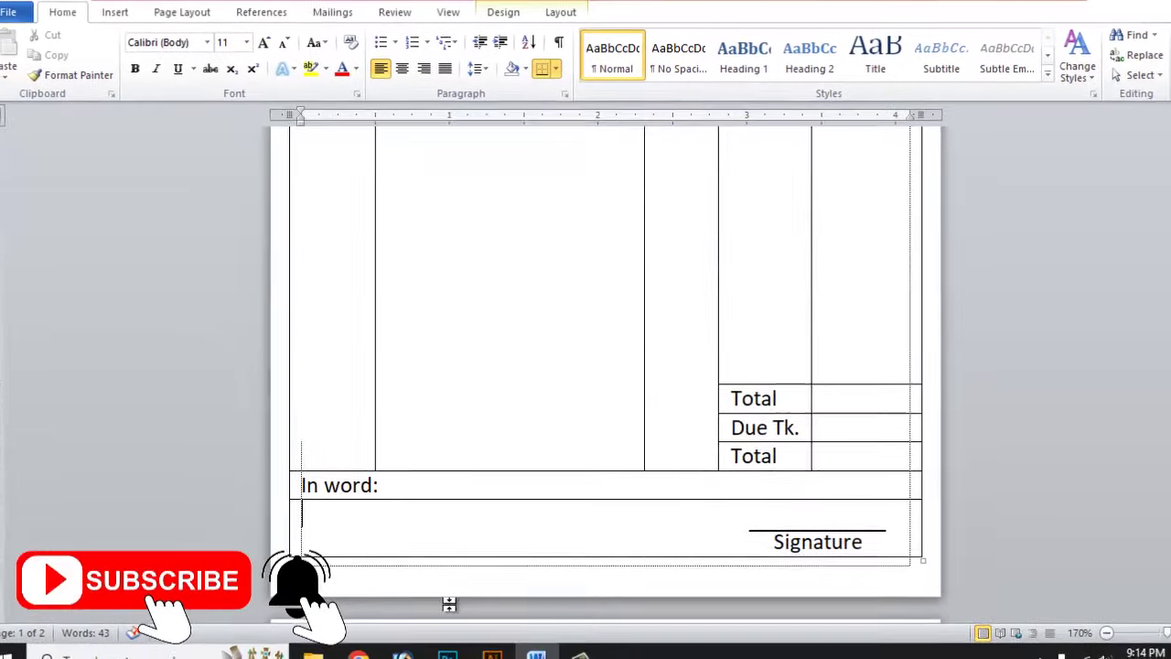
- Scroll through the document to inspect the blank second page
scroll(485, 569, down, 3)
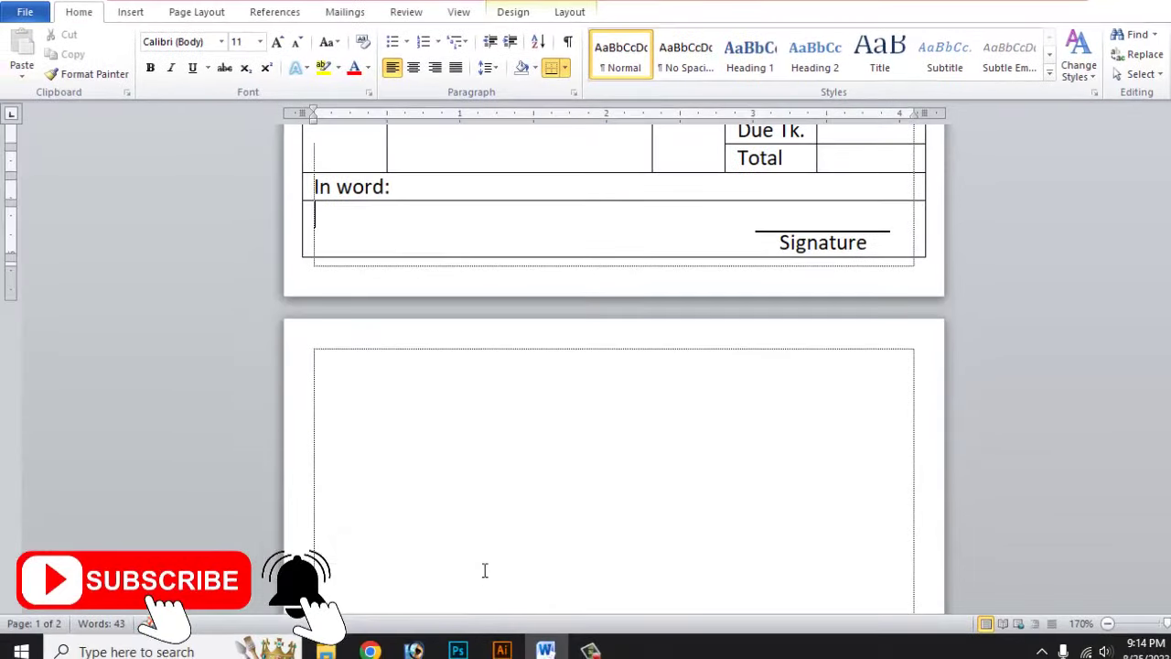
scroll(63, 381, up, 2)
scroll(42, 472, down, 1)
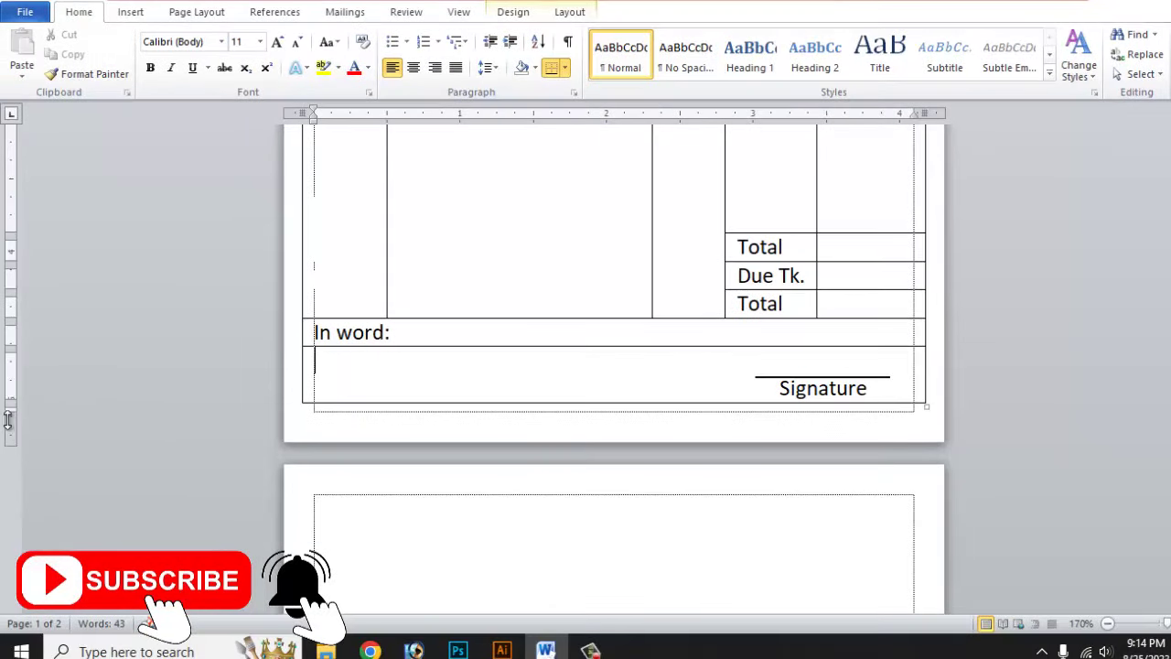
drag(9, 413, 9, 411)
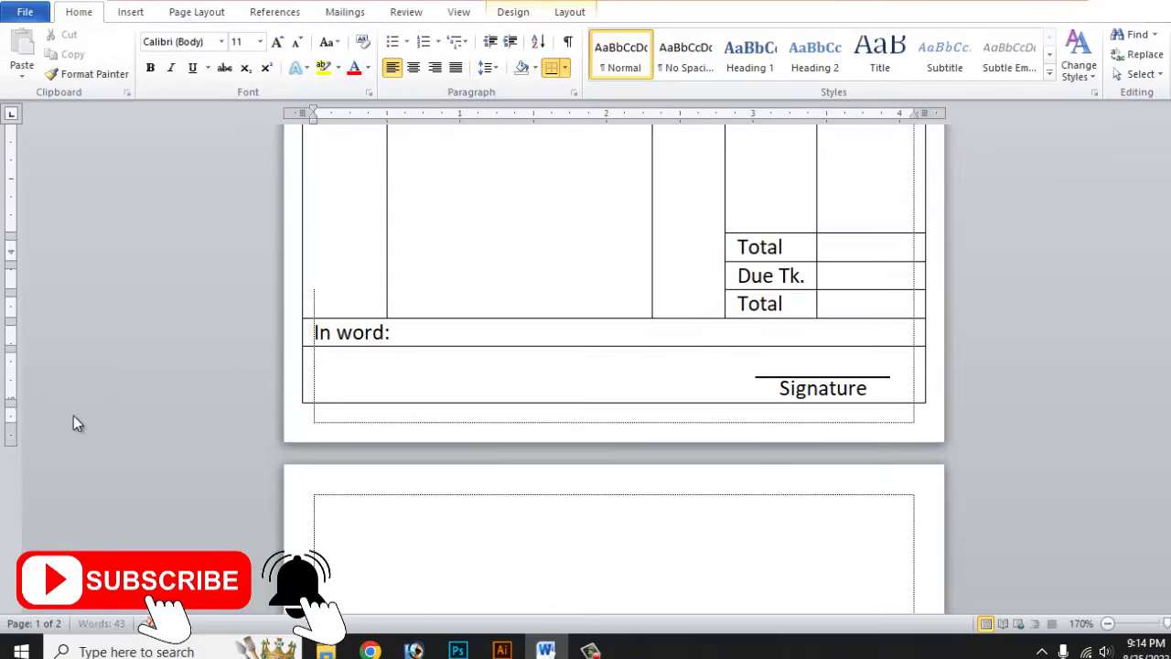
scroll(255, 333, up, 5)
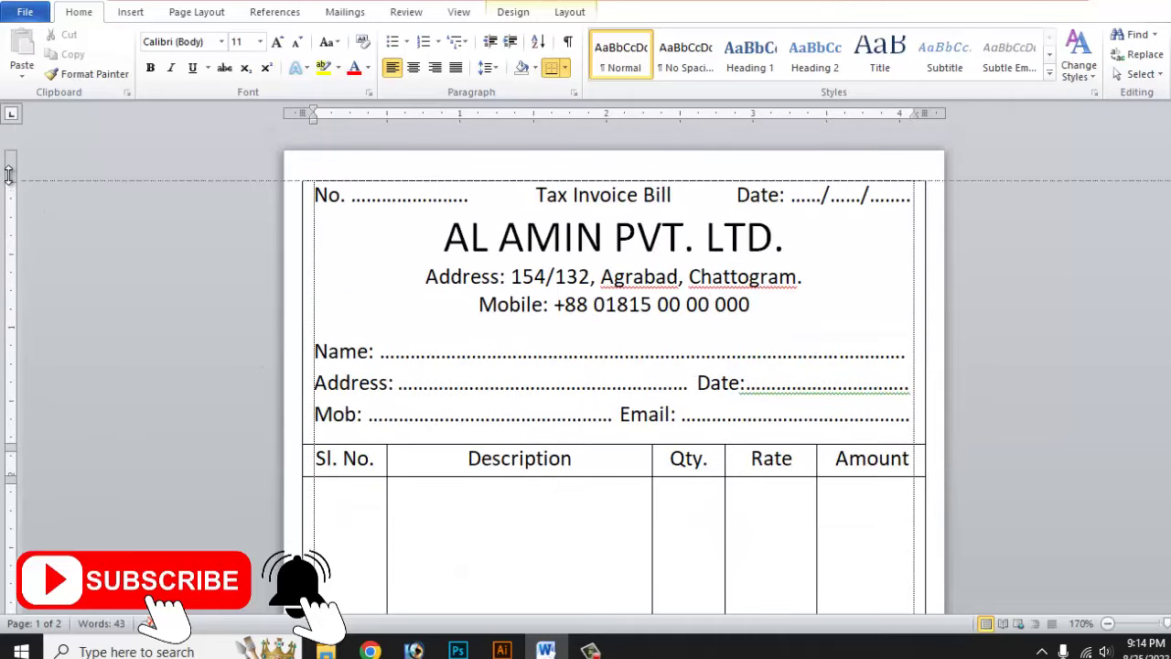
scroll(585, 445, down, 5)
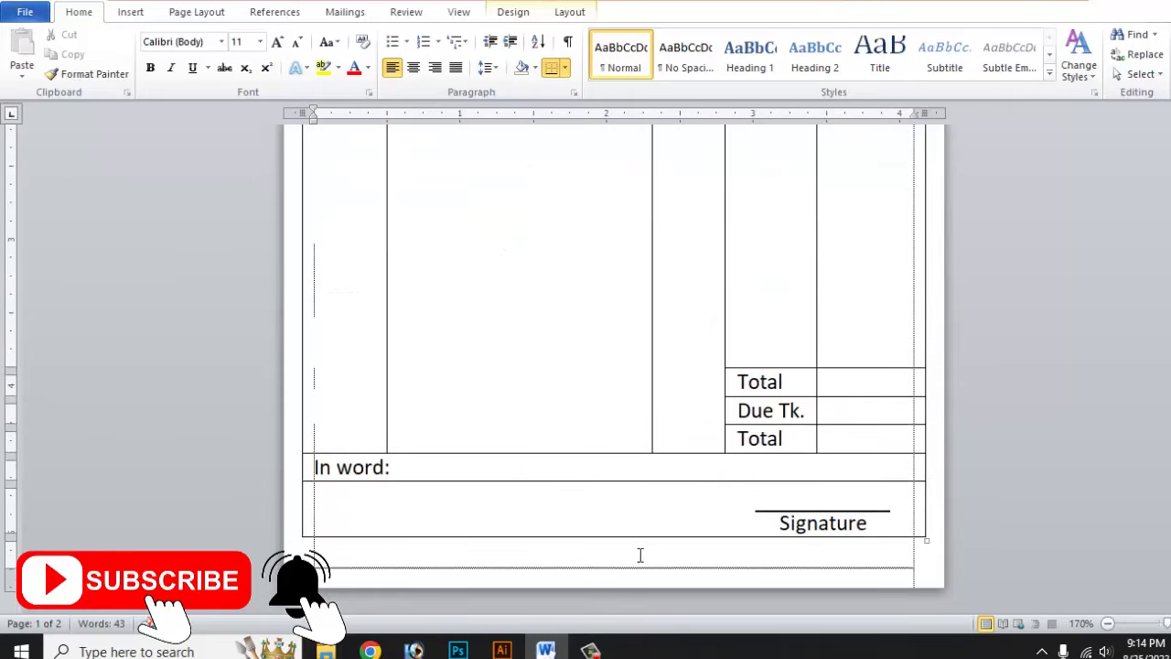
- Add an empty size-12 line above the signature line, removing the blank second page
click(799, 500)
key(Return)
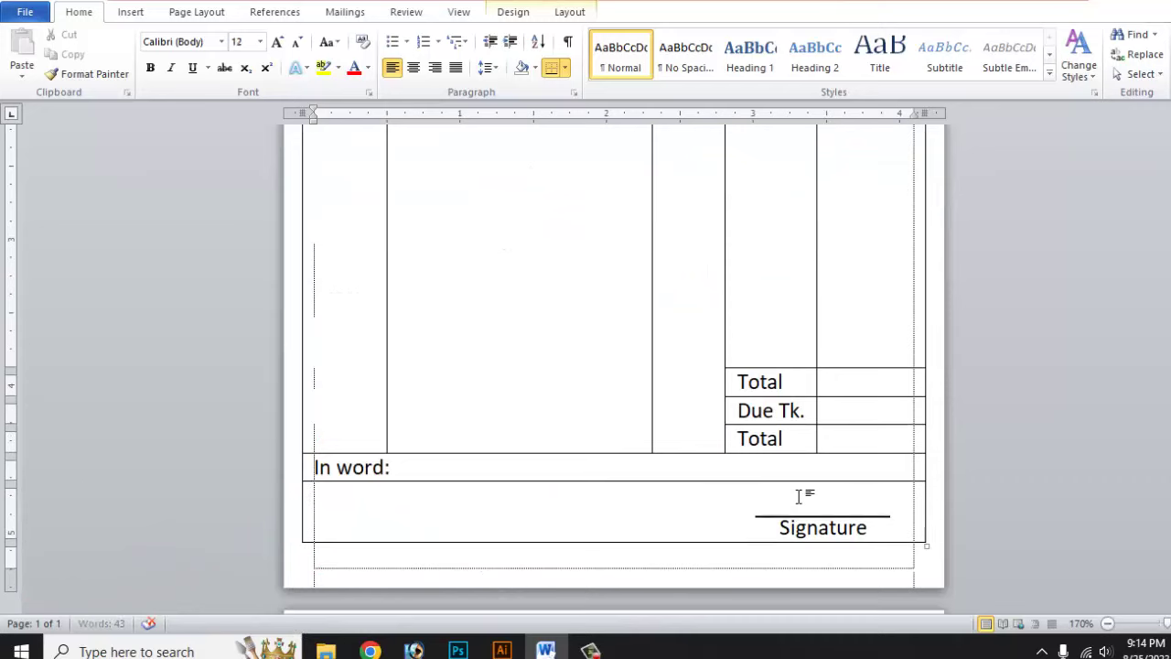
key(ctrl+shift+comma)
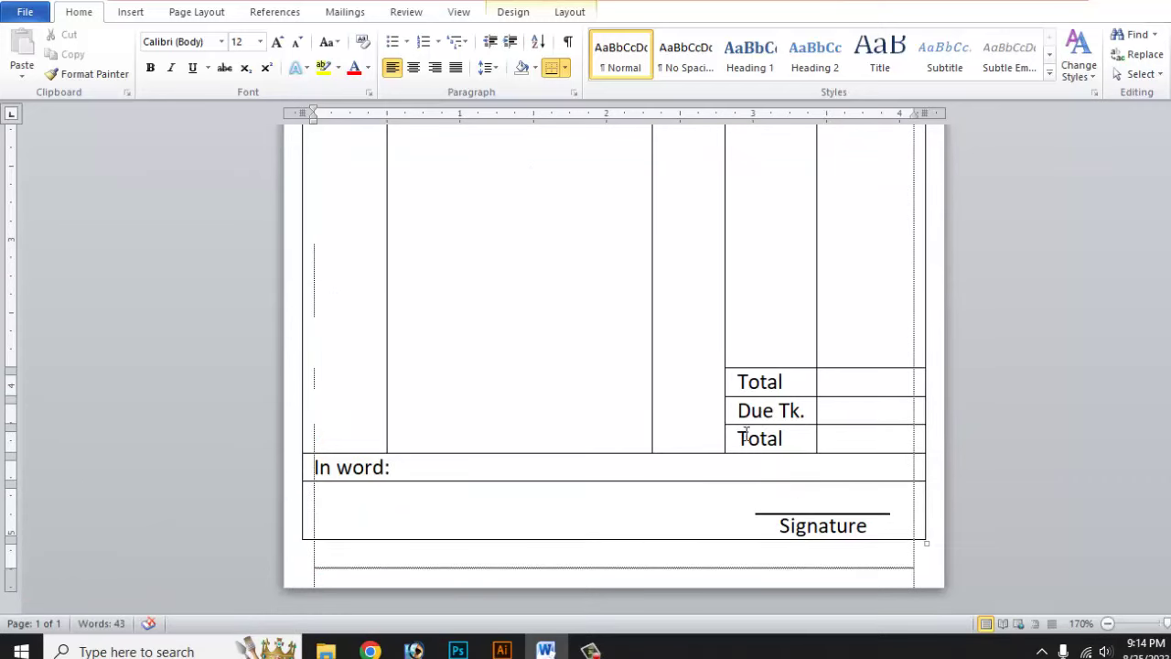
scroll(746, 437, up, 7)
scroll(615, 371, down, 3)
ctrl+scroll(609, 359, down, 4)
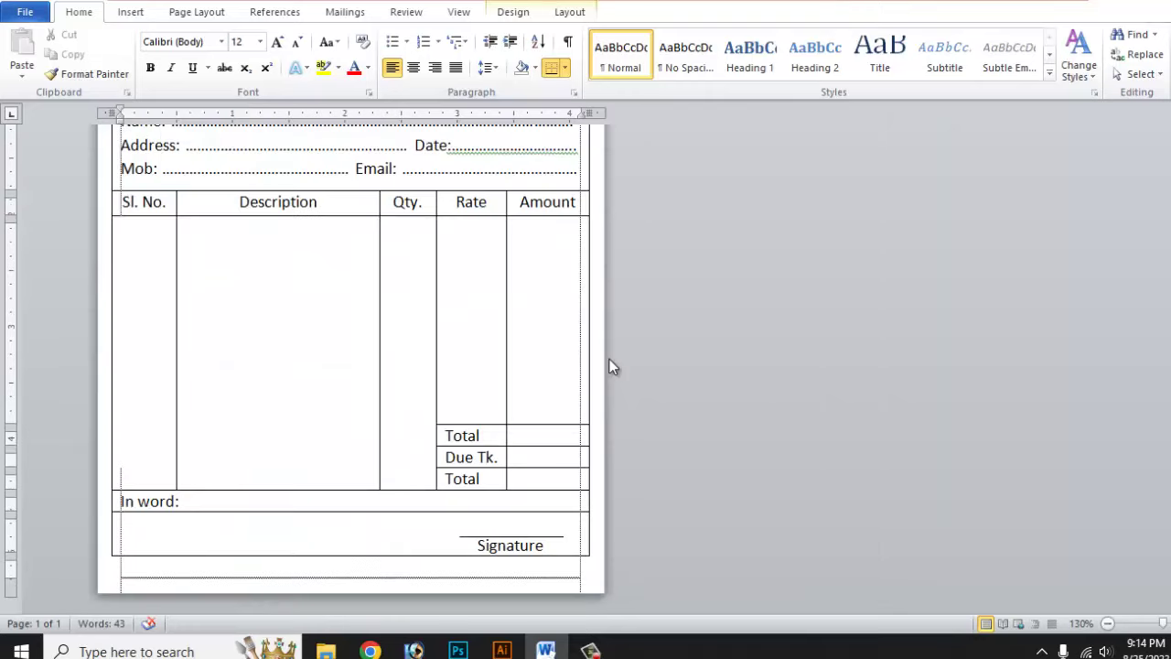
ctrl+scroll(600, 362, down, 3)
ctrl+scroll(549, 370, down, 2)
ctrl+scroll(533, 375, up, 5)
ctrl+scroll(476, 368, up, 1)
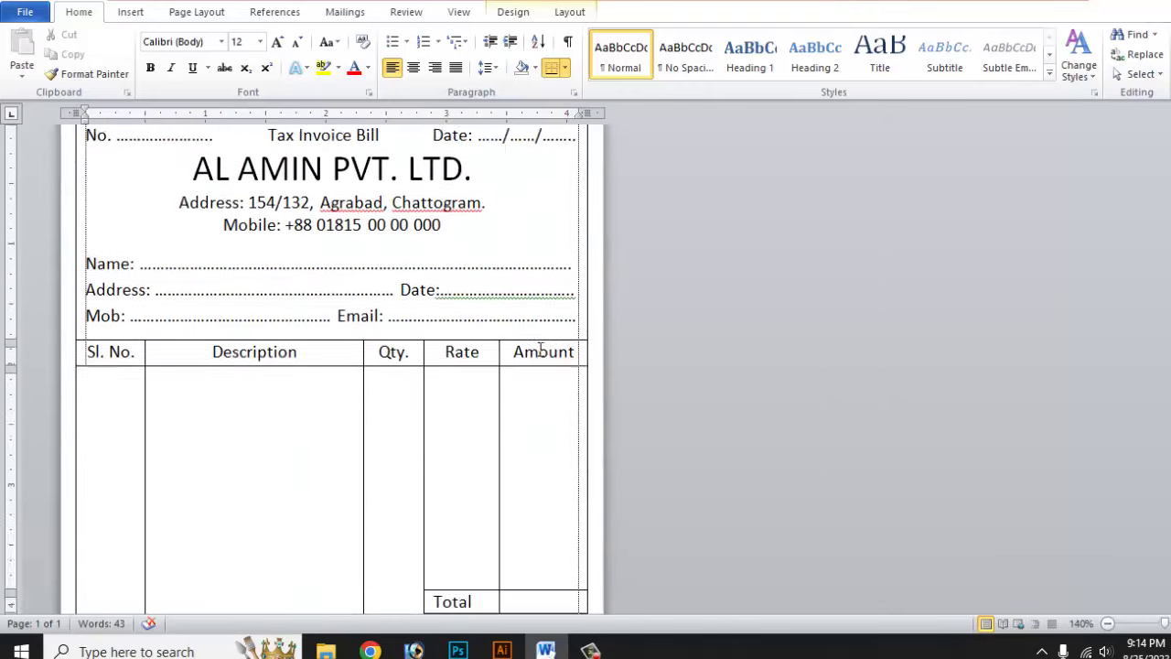
ctrl+scroll(403, 369, up, 3)
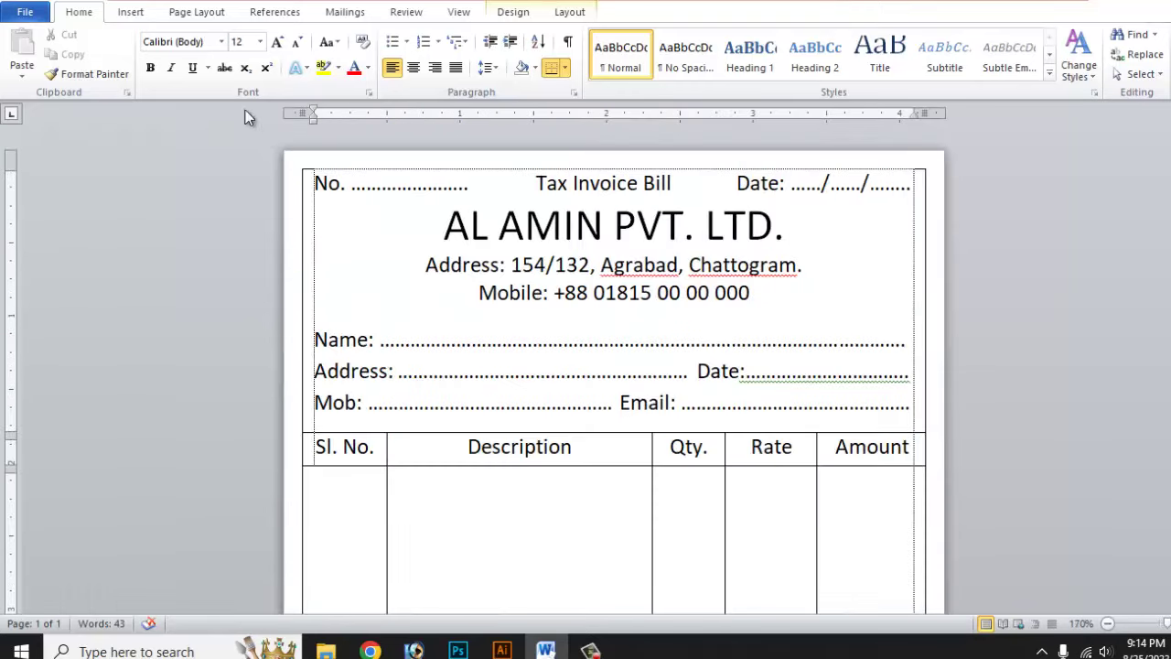
- Set the page colour to Blue, Accent 1, Lighter 80%
click(189, 13)
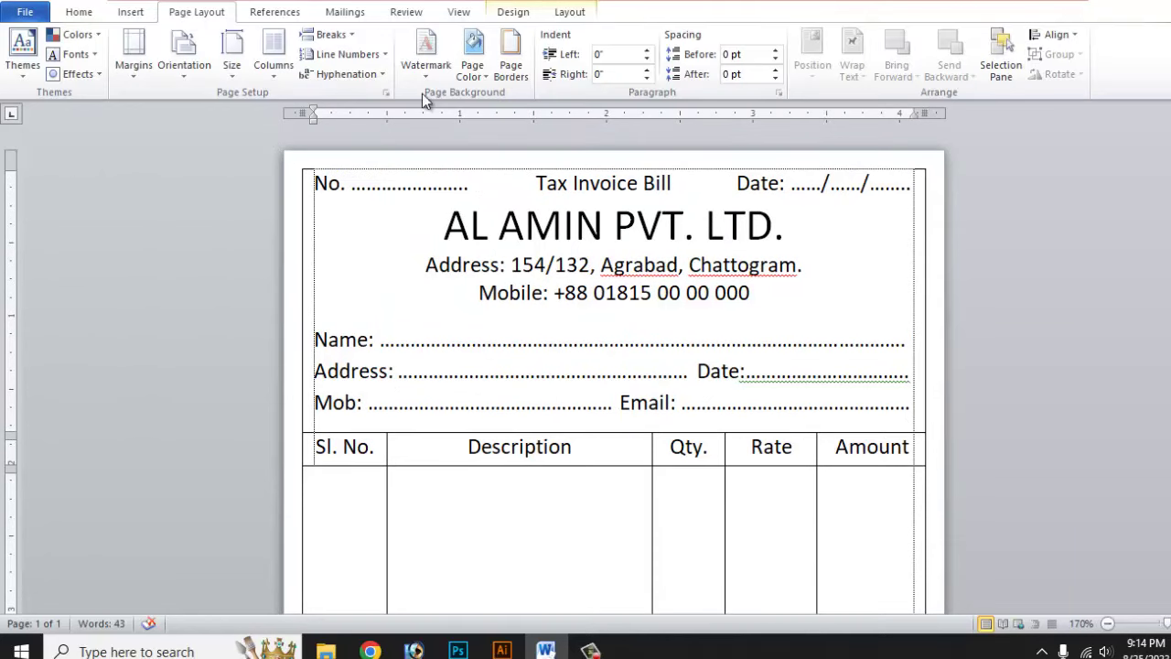
click(476, 72)
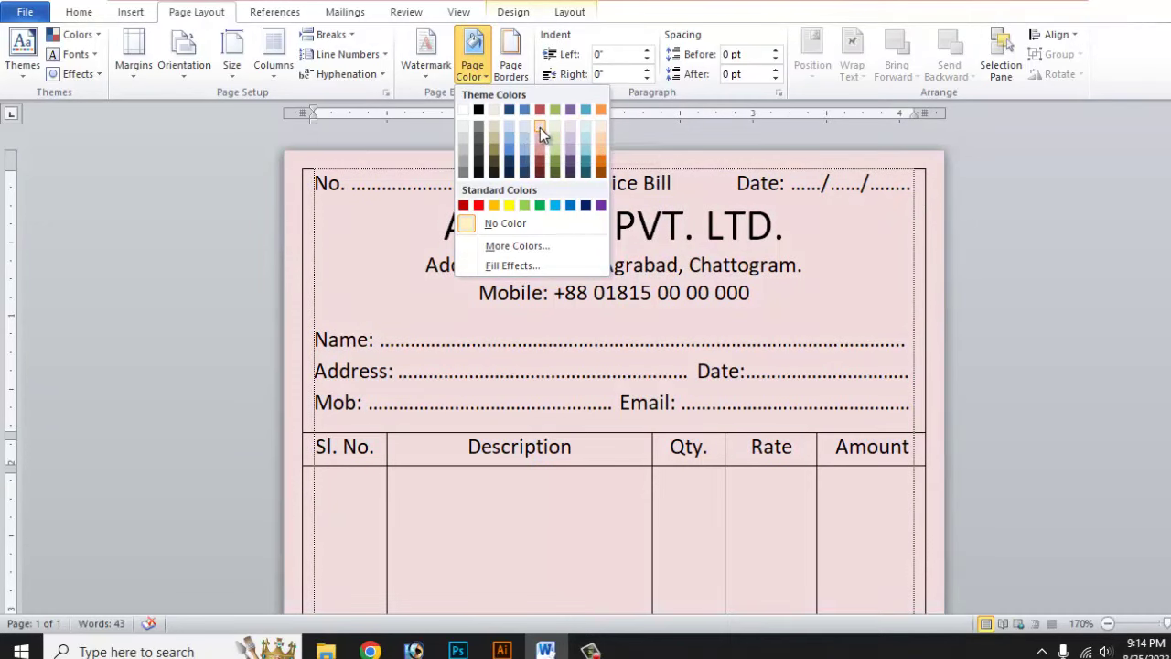
click(528, 124)
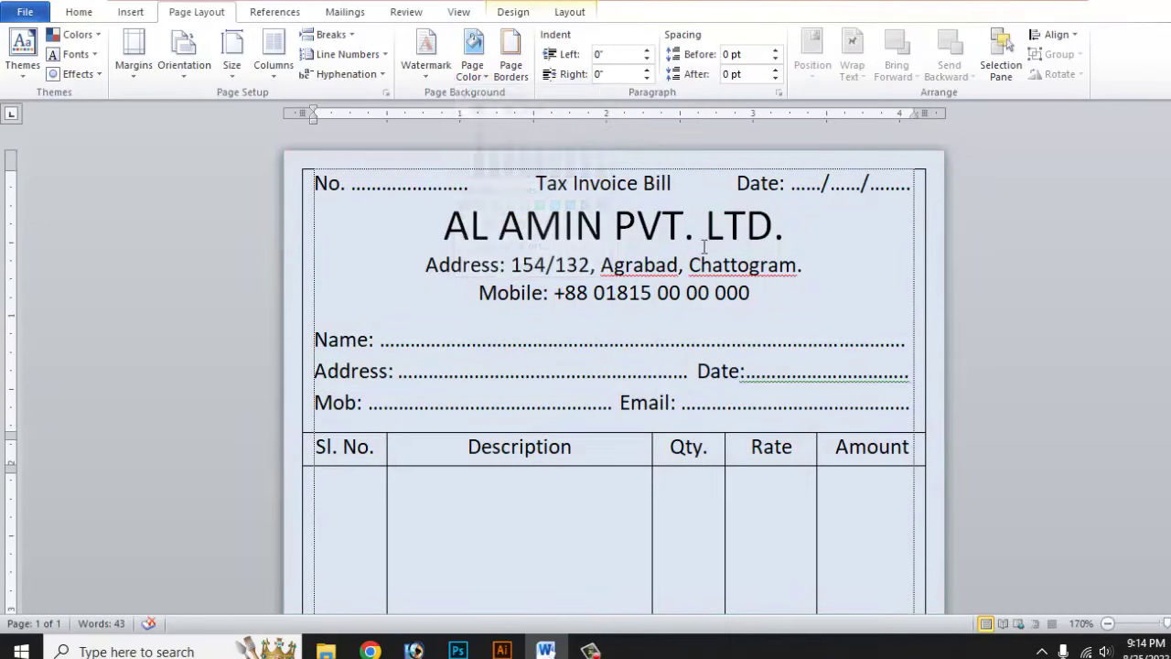
ctrl+scroll(765, 250, down, 2)
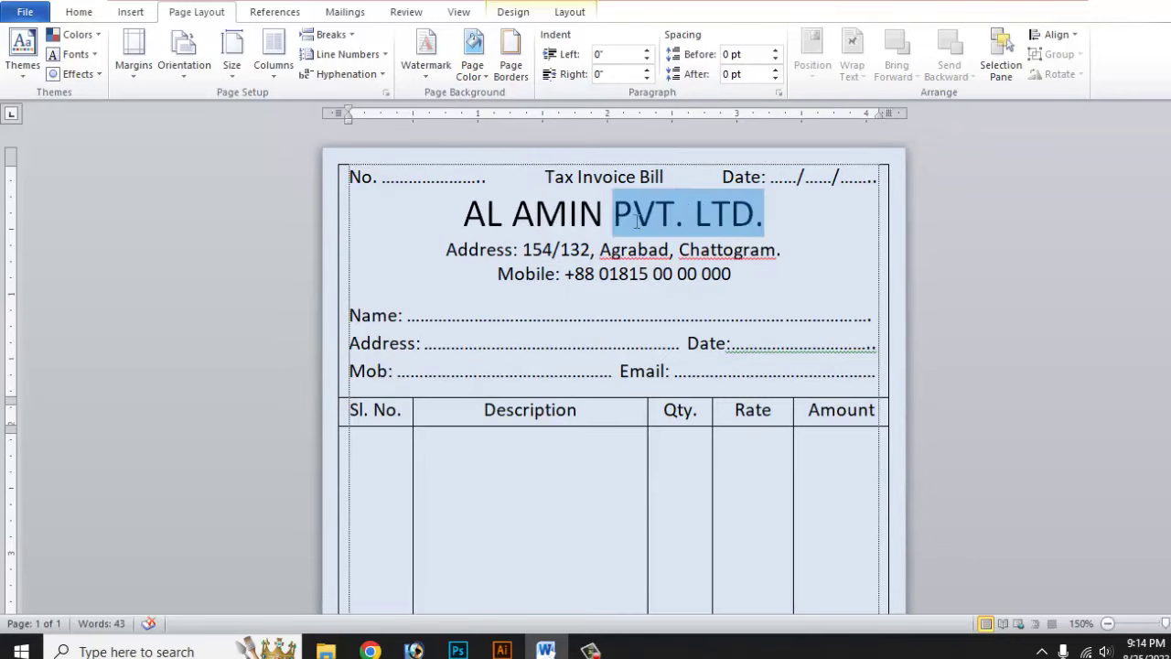
- Bold the company name AL AMIN PVT. LTD. and the Sl. No., Description, Qty., Rate, Amount headings
drag(787, 215, 464, 218)
key(ctrl+b)
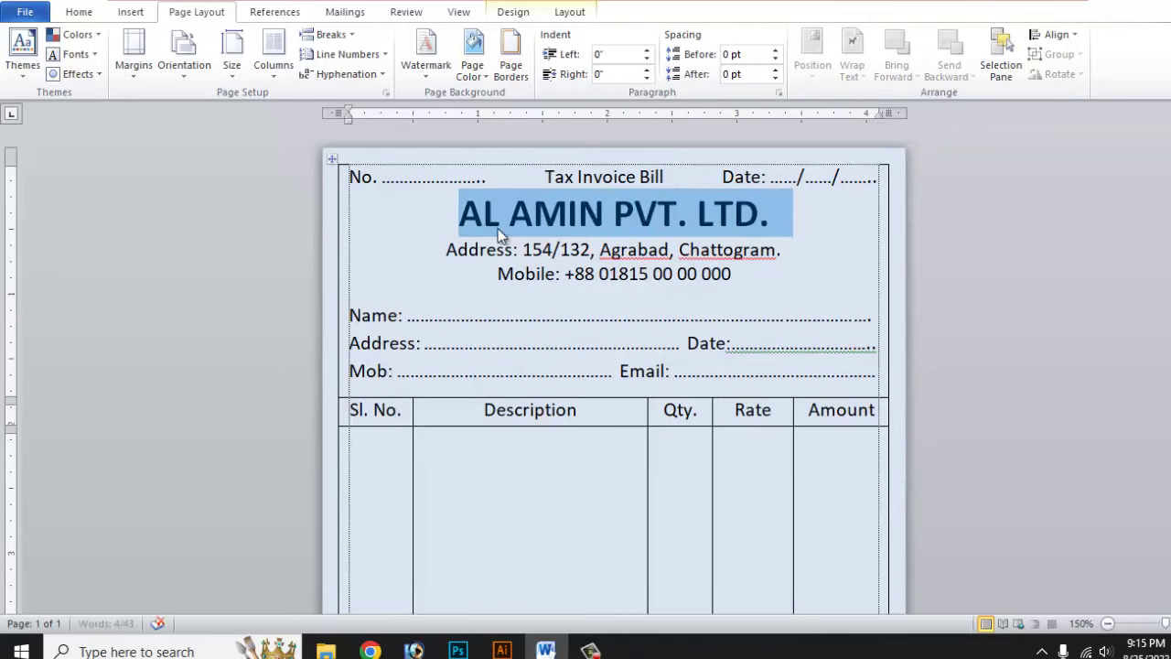
drag(852, 422, 396, 416)
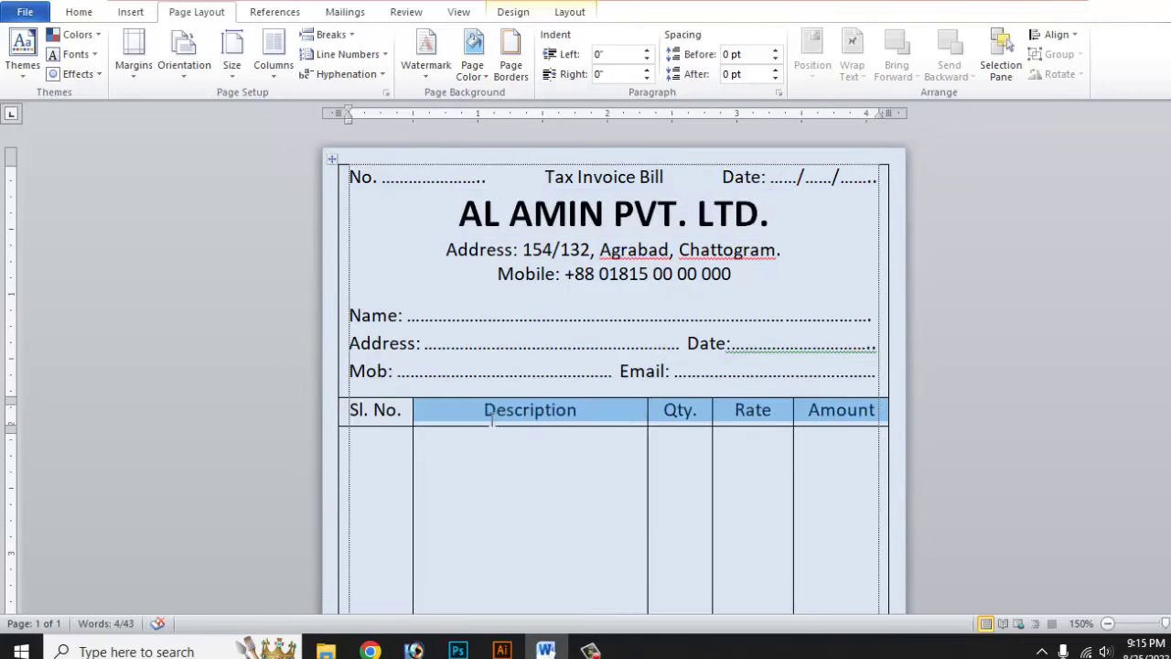
key(ctrl+b)
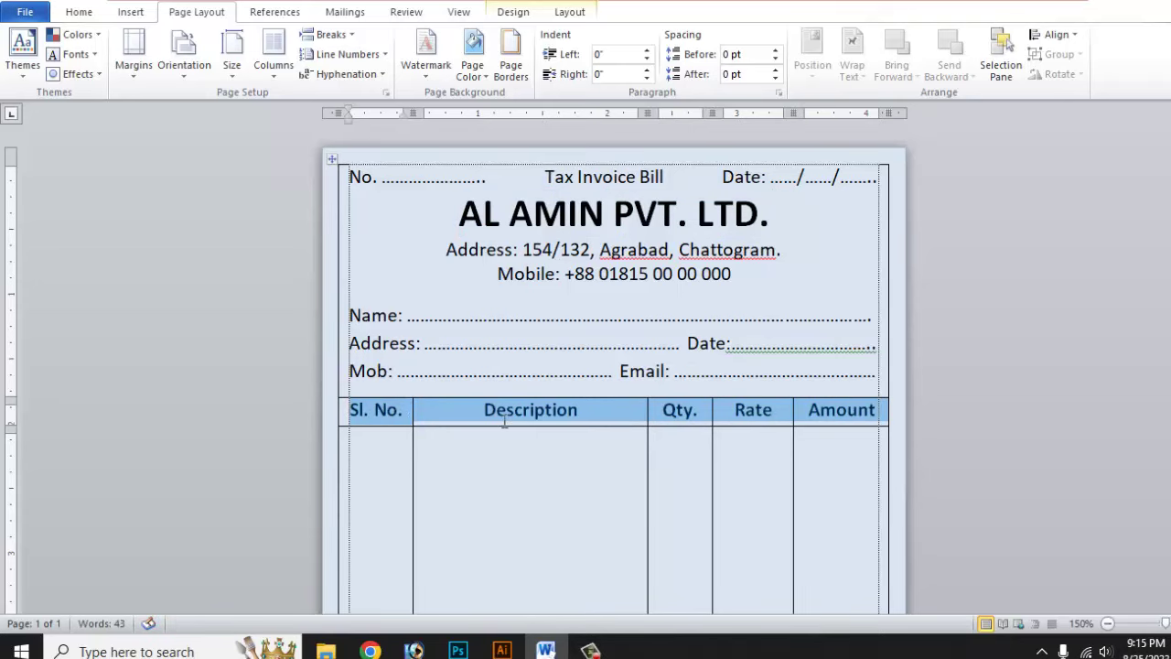
click(509, 412)
scroll(726, 274, down, 3)
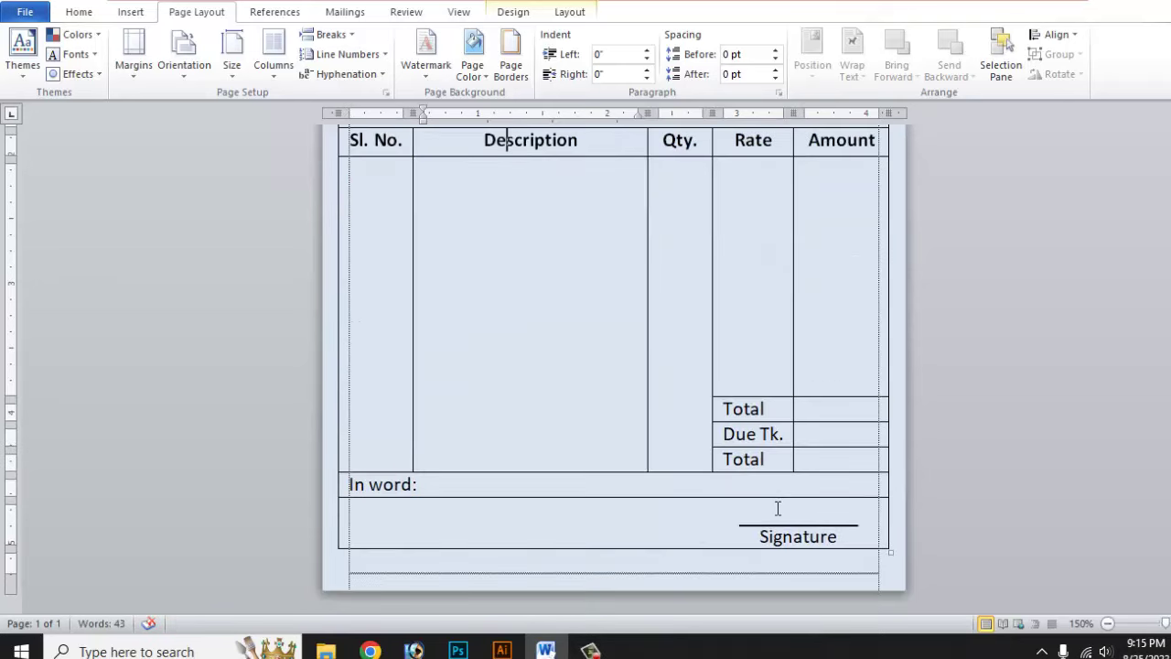
scroll(638, 535, up, 3)
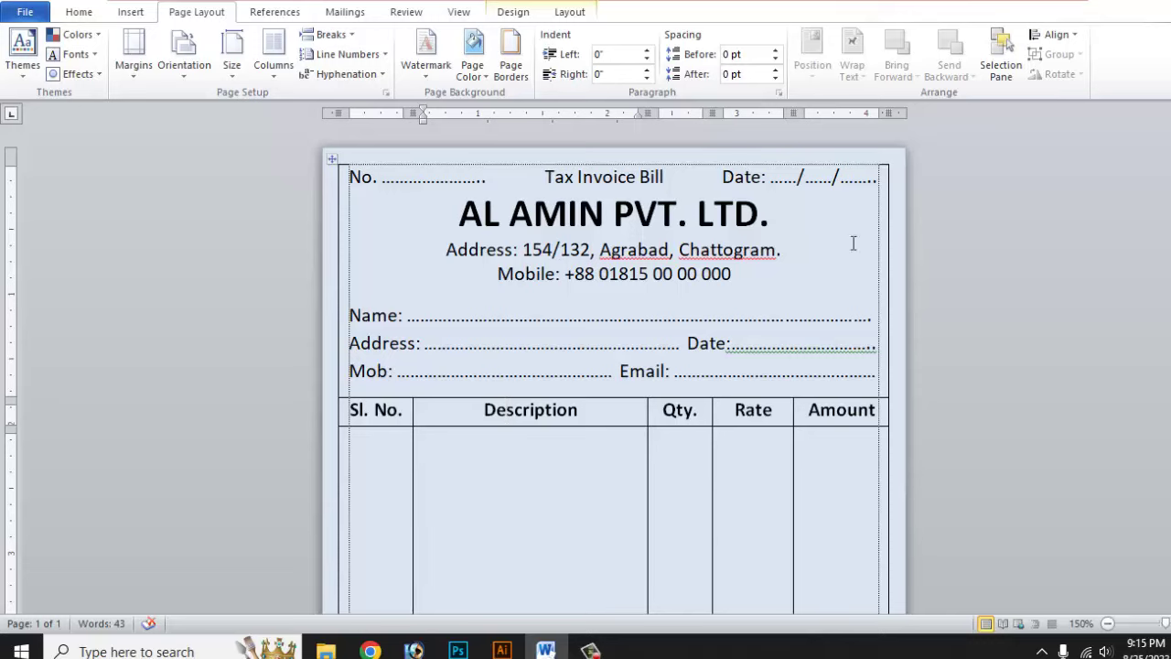
scroll(681, 311, down, 3)
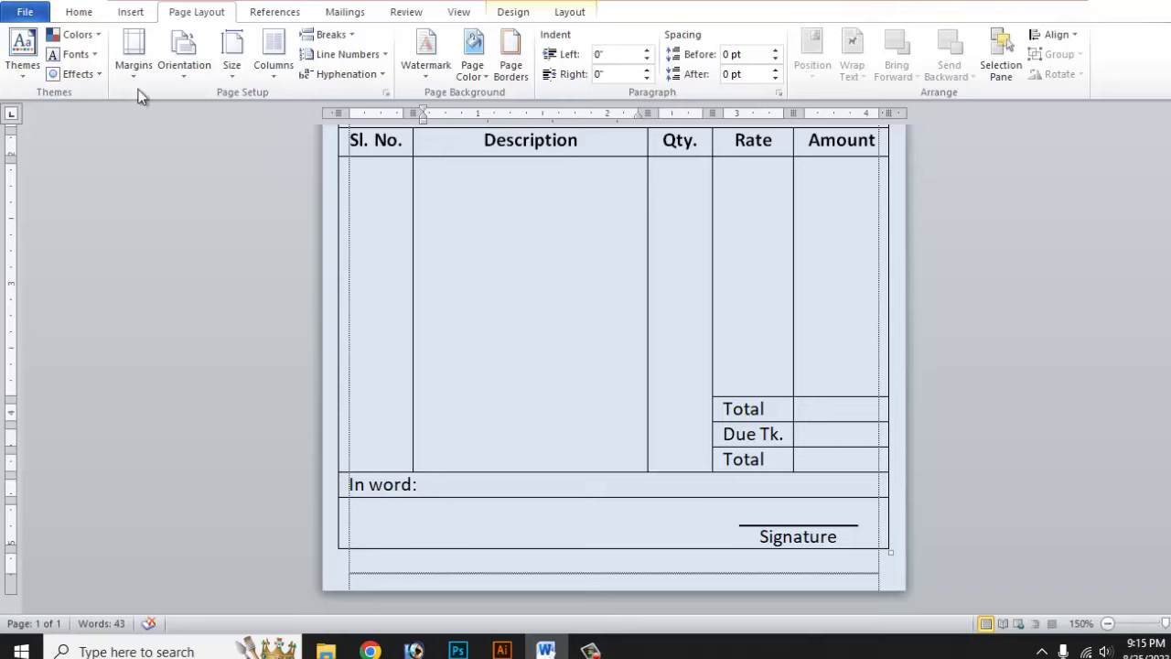
- Publish the invoice as a PDF into the Desktop's New folder (2)
click(26, 18)
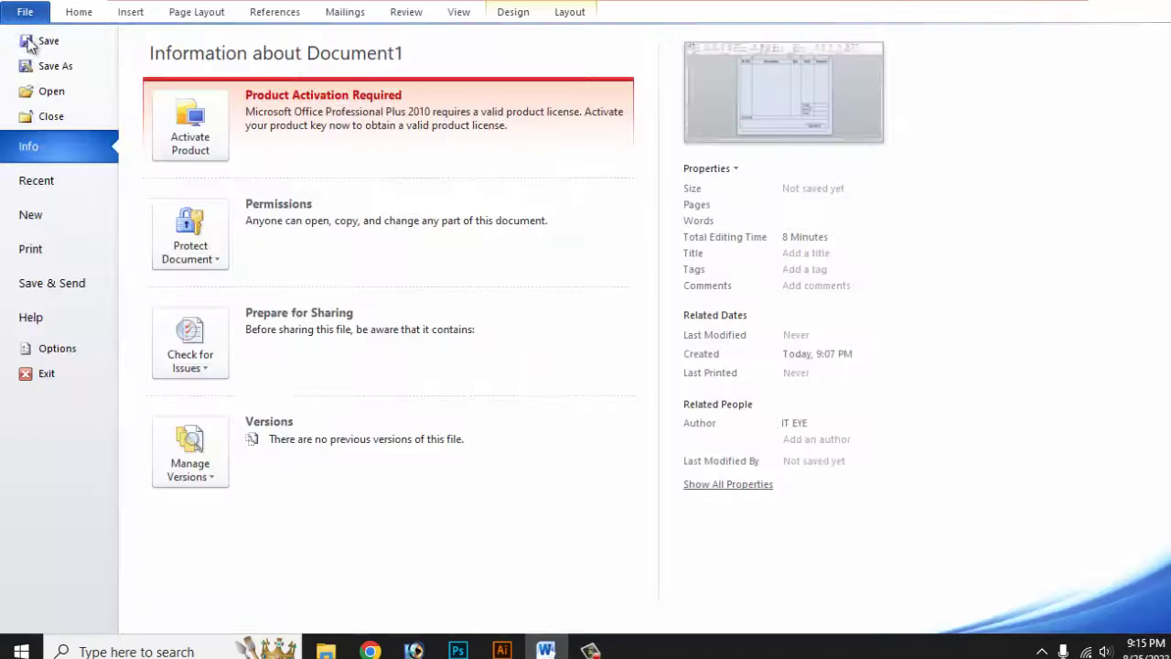
click(51, 40)
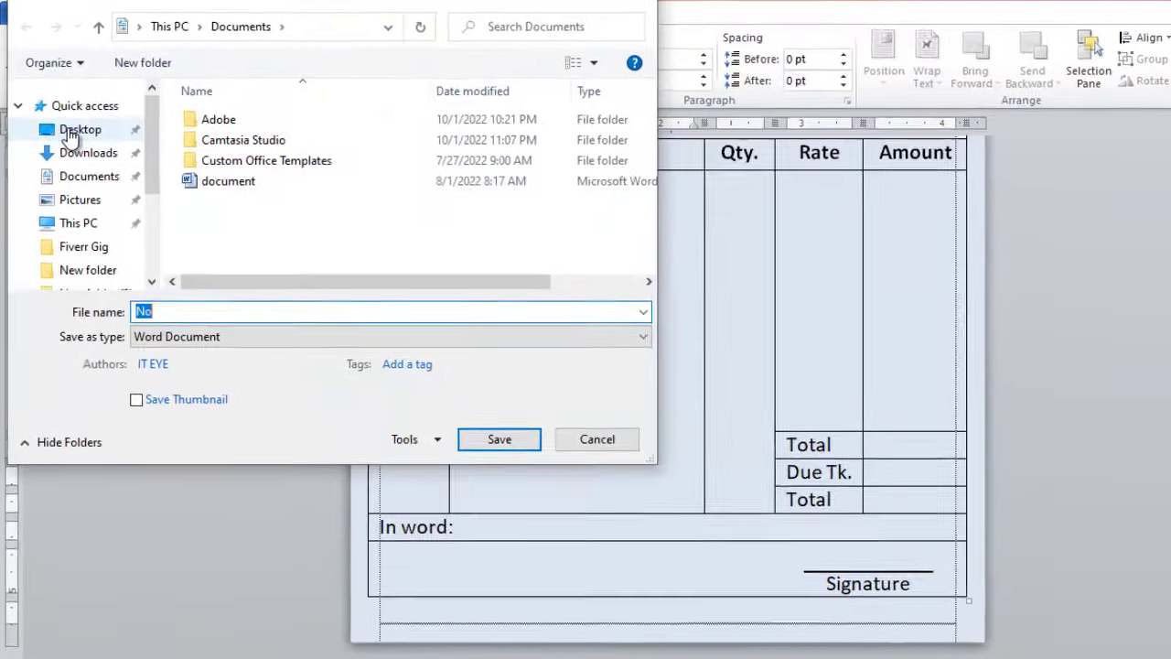
click(75, 120)
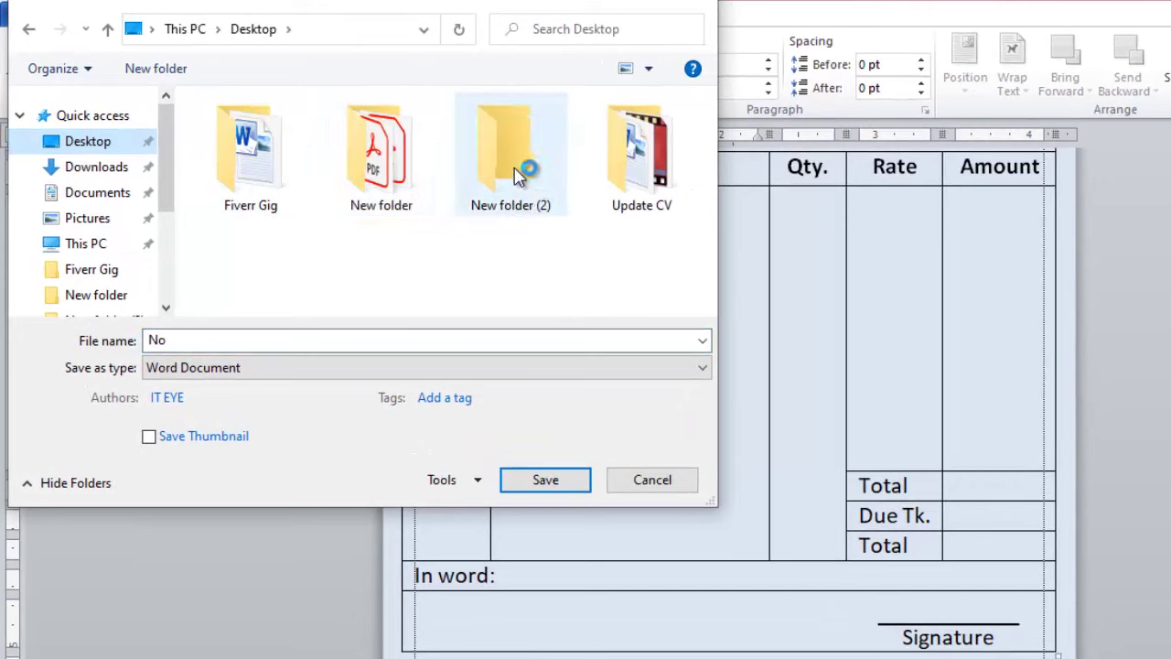
double_click(517, 173)
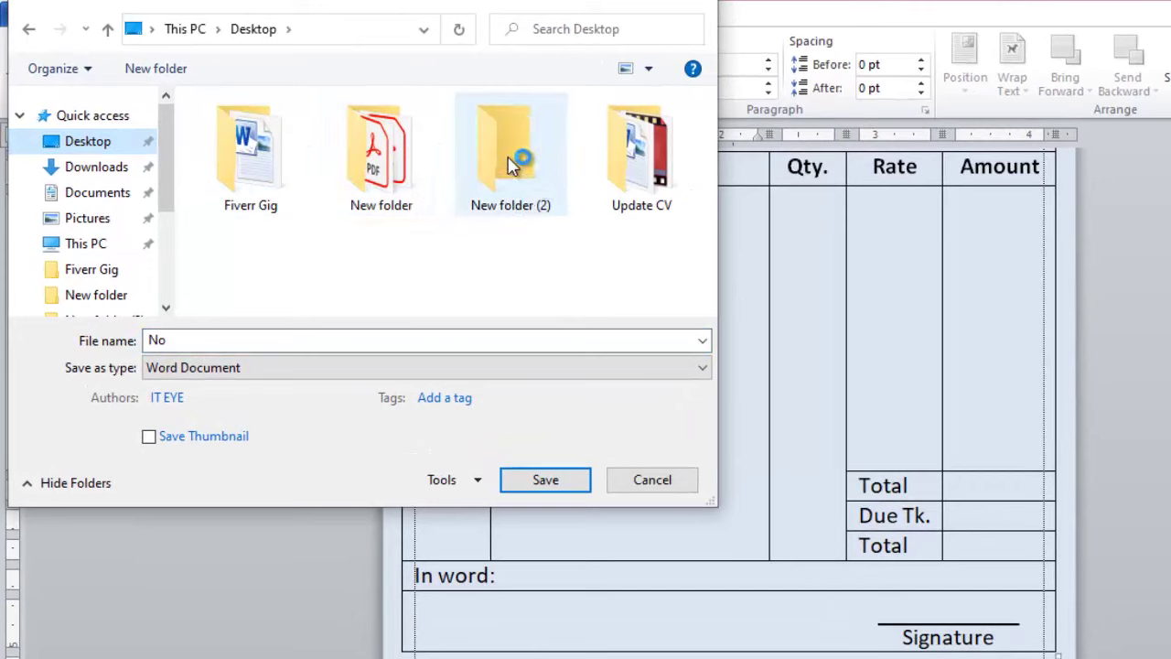
click(196, 367)
click(174, 487)
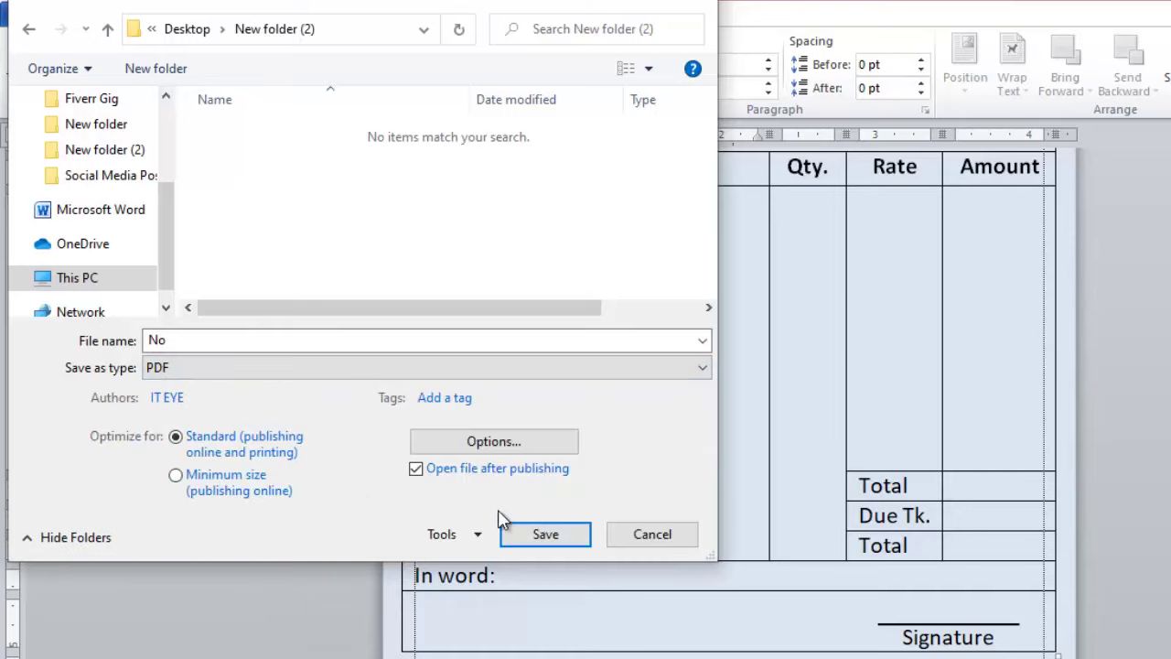
click(556, 545)
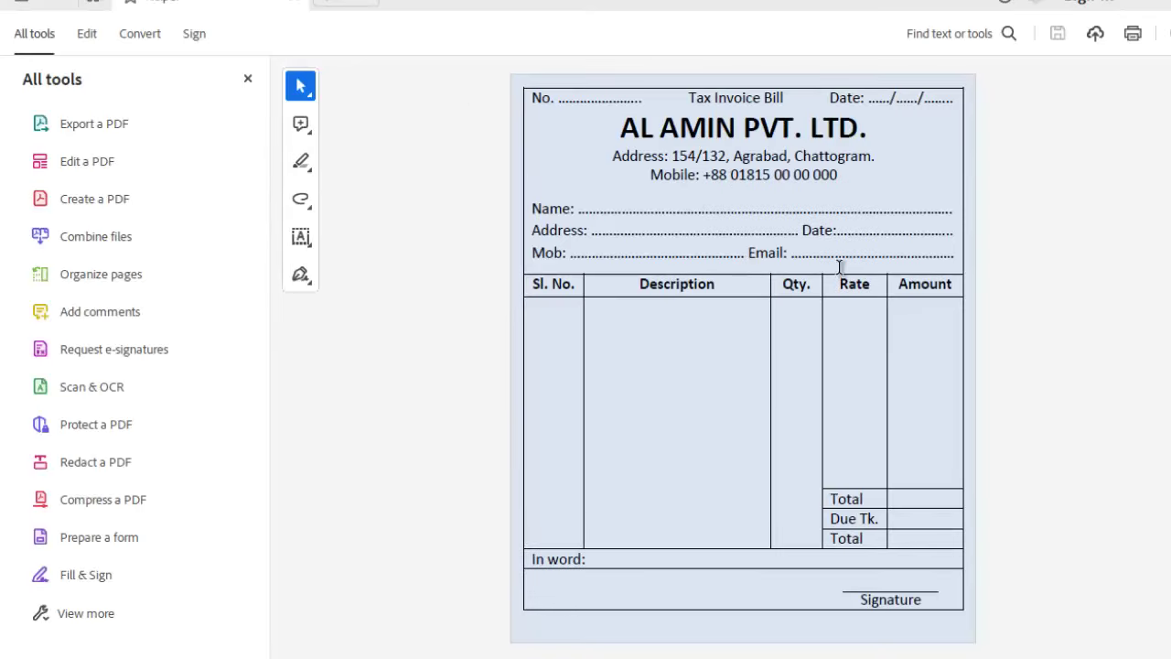
- Zoom out on the invoice PDF in Acrobat and close the What's New window
scroll(780, 258, down, 1)
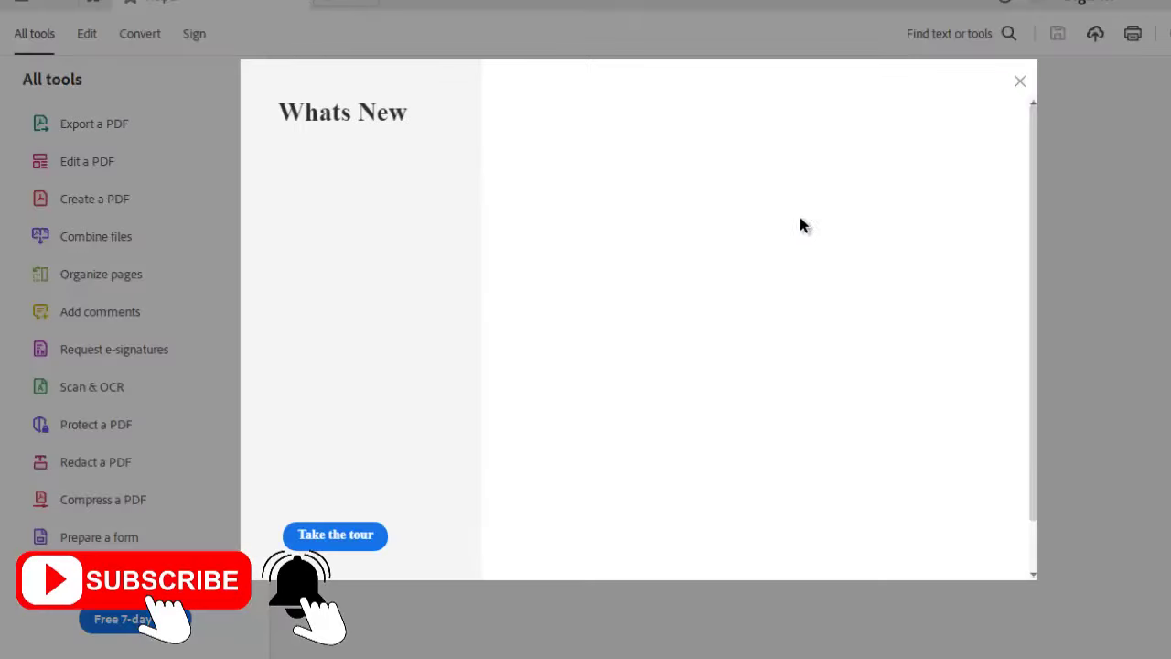
click(1019, 82)
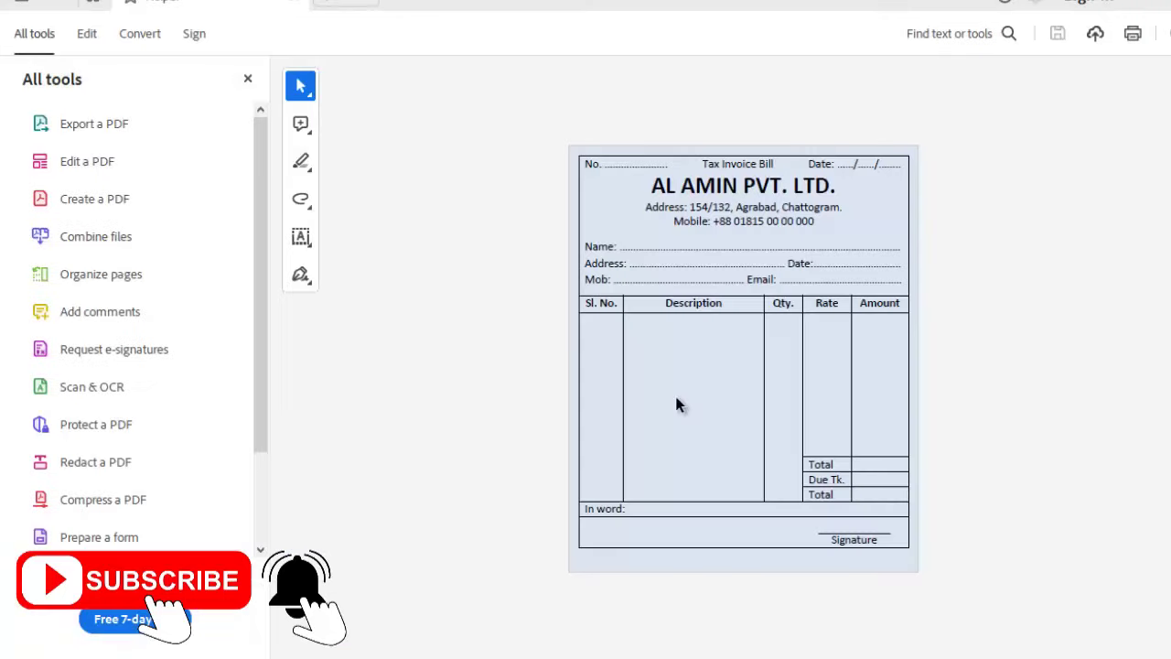